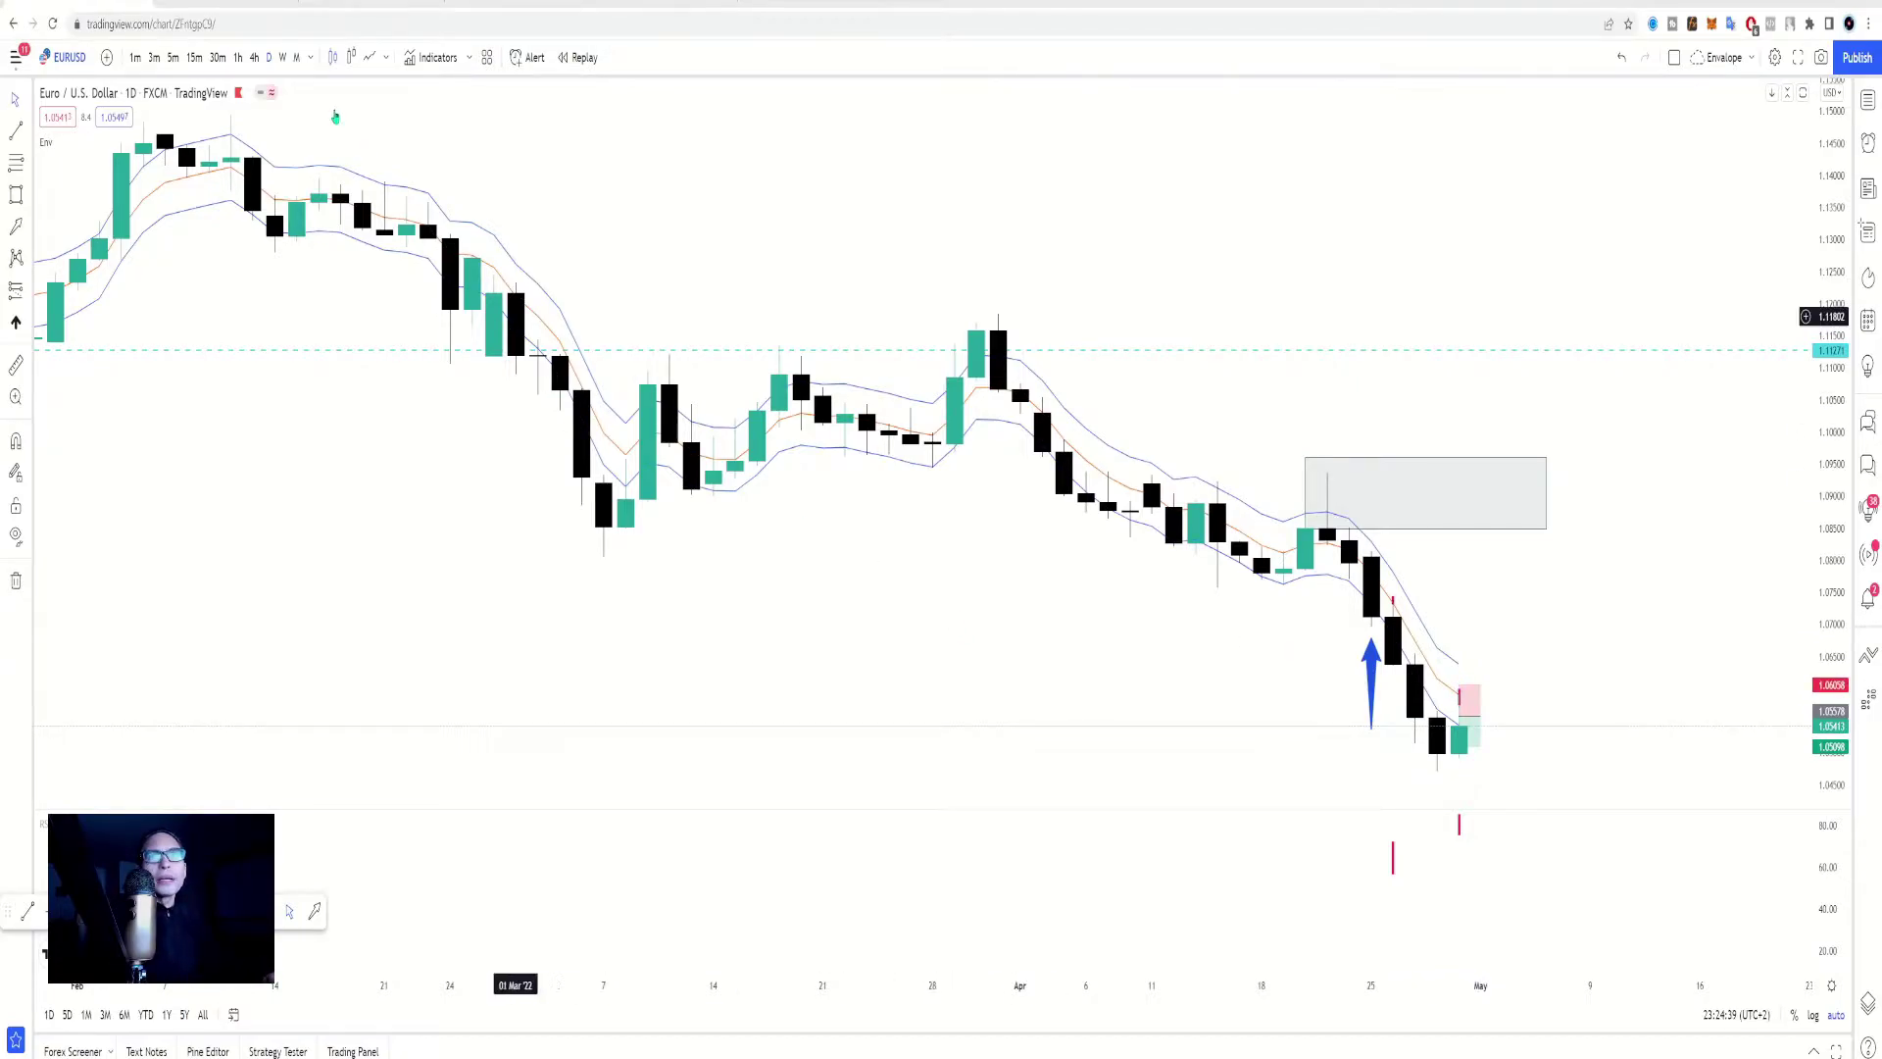
Show EURUSD on the 15-minute timeframe and move the blue arrow directly beneath the 25 April low
left_click(195, 58)
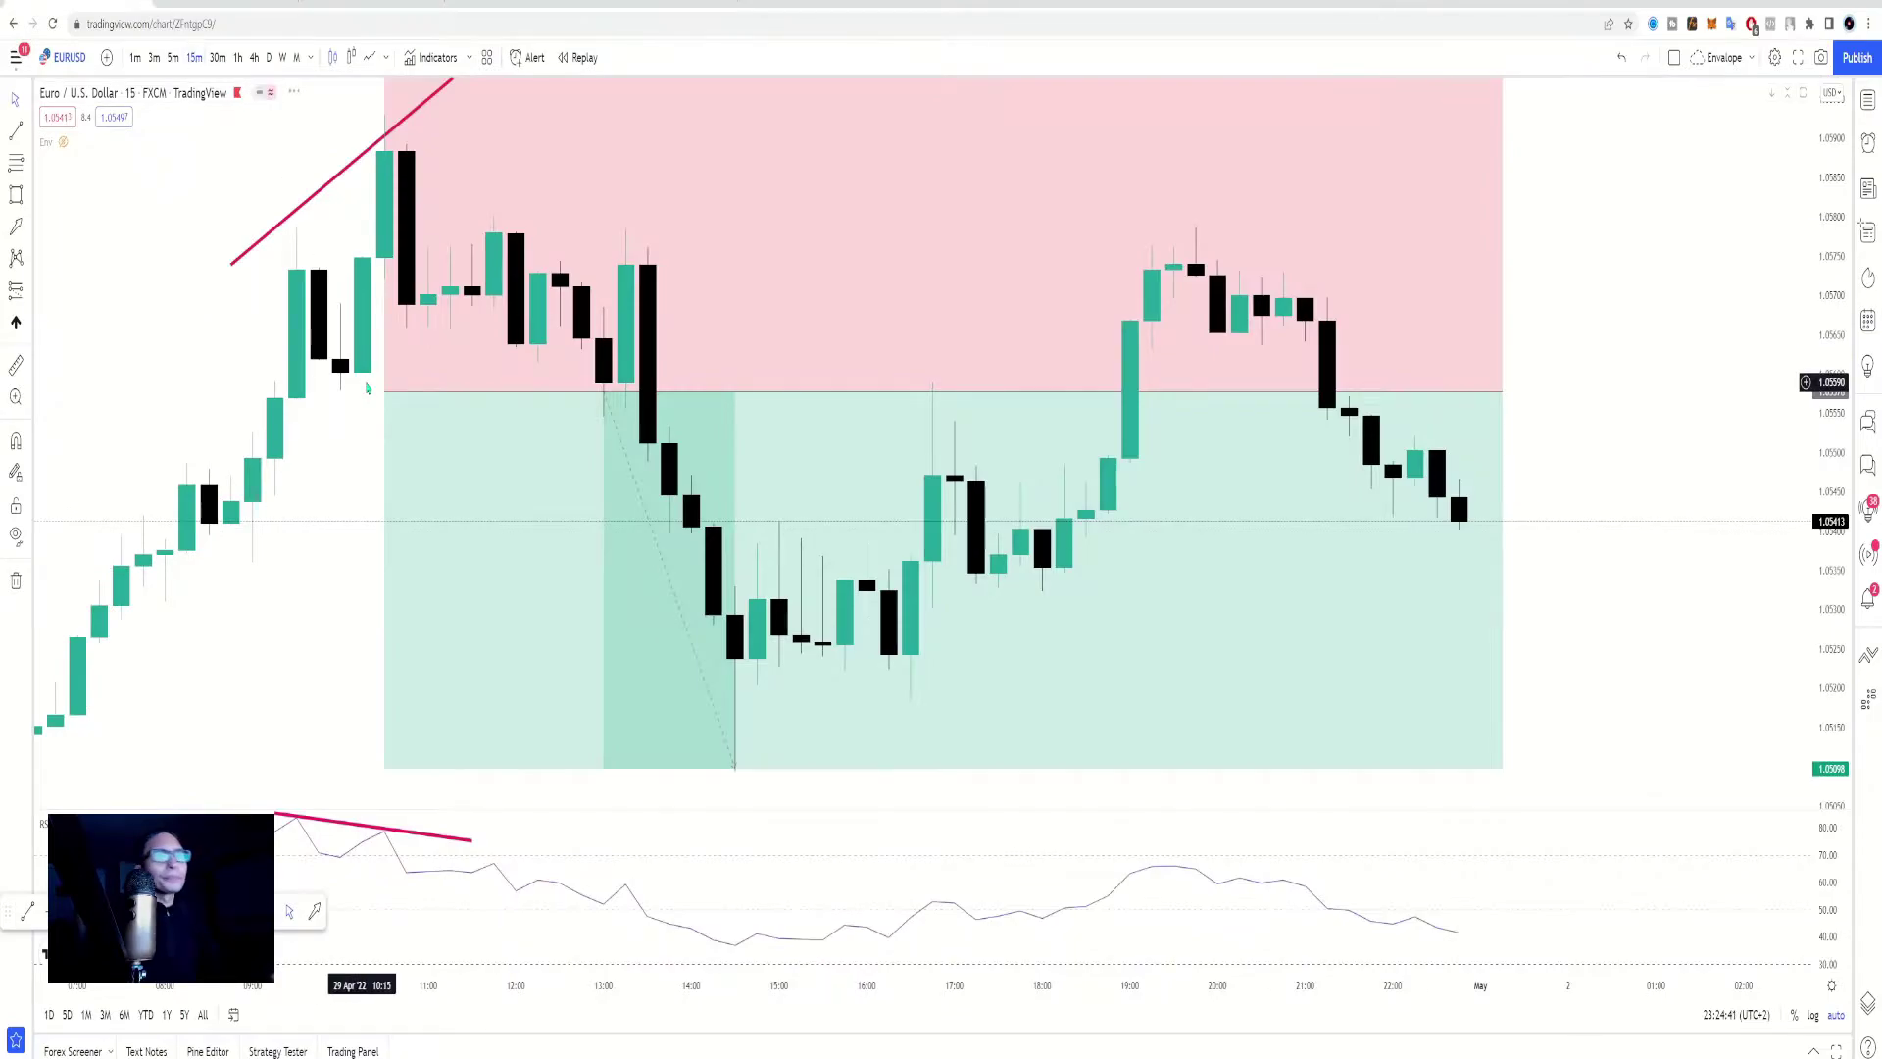
scroll(745, 427, "down", 5)
scroll(748, 426, "down", 5)
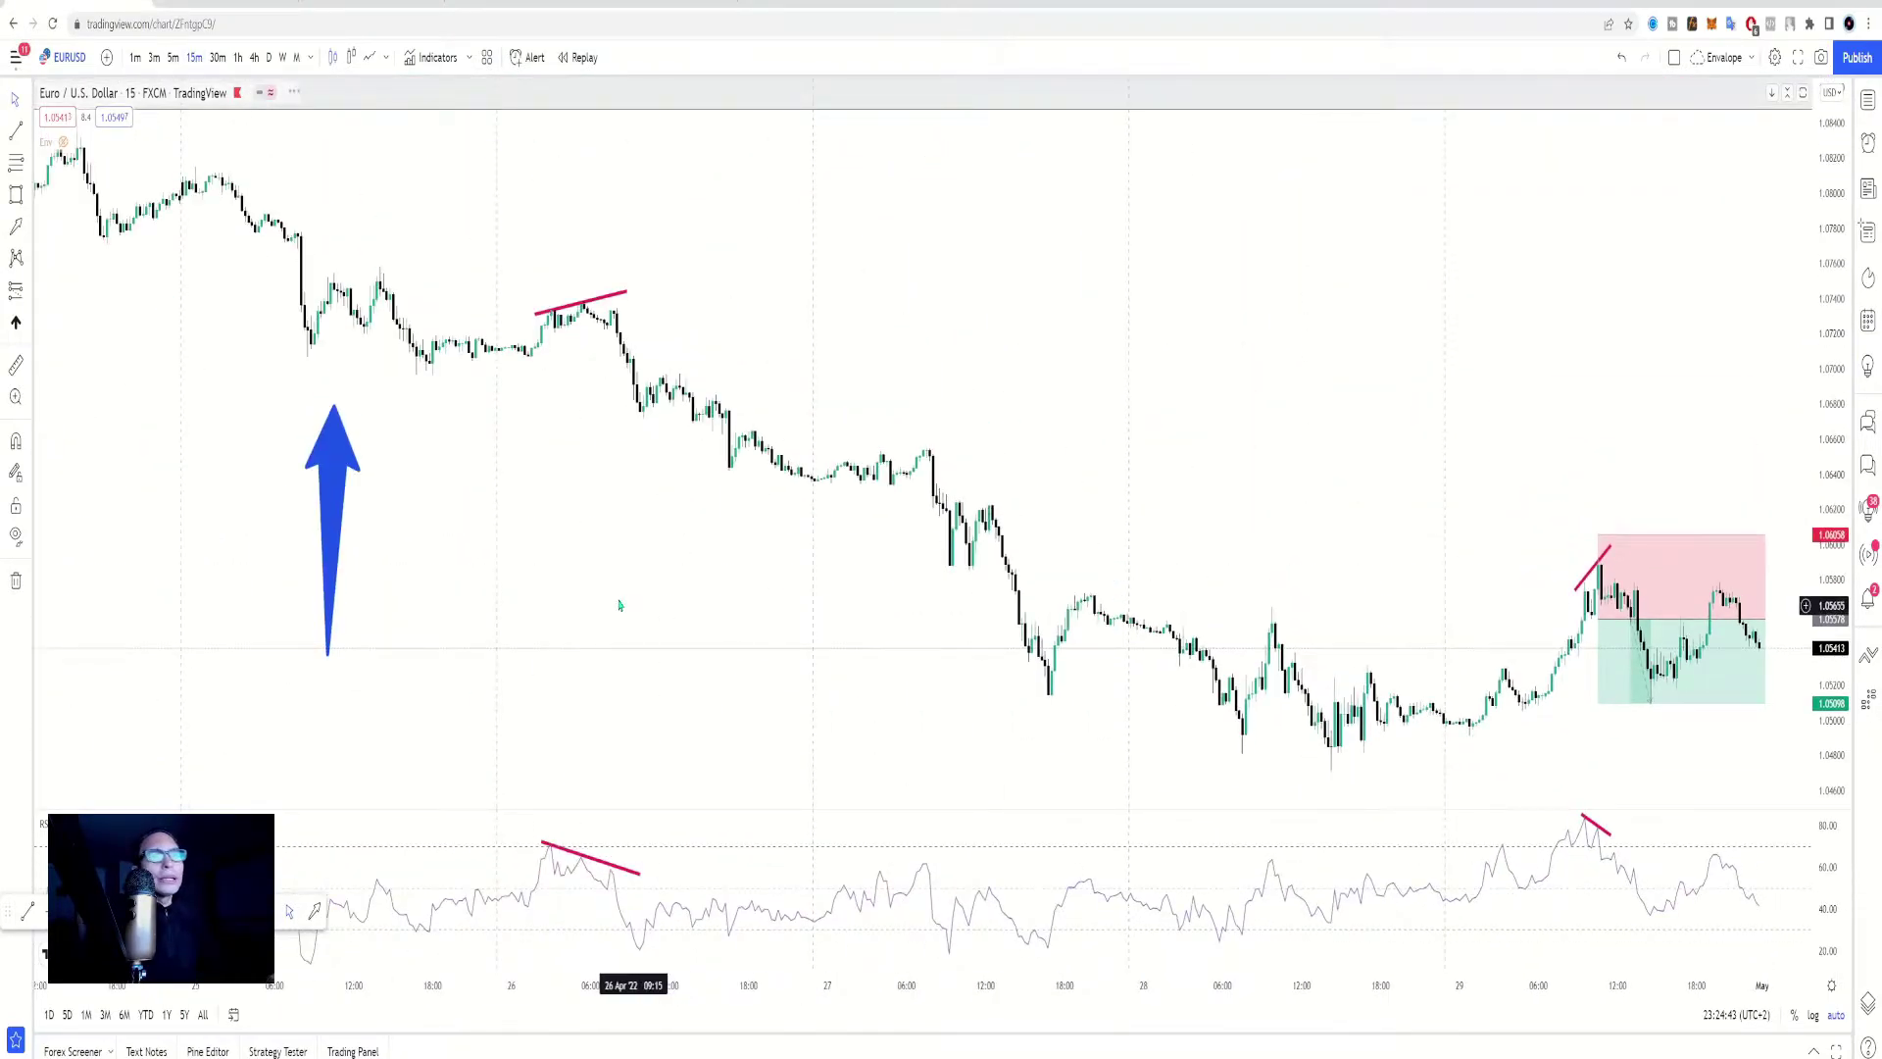
left_click_drag(337, 496, 313, 456)
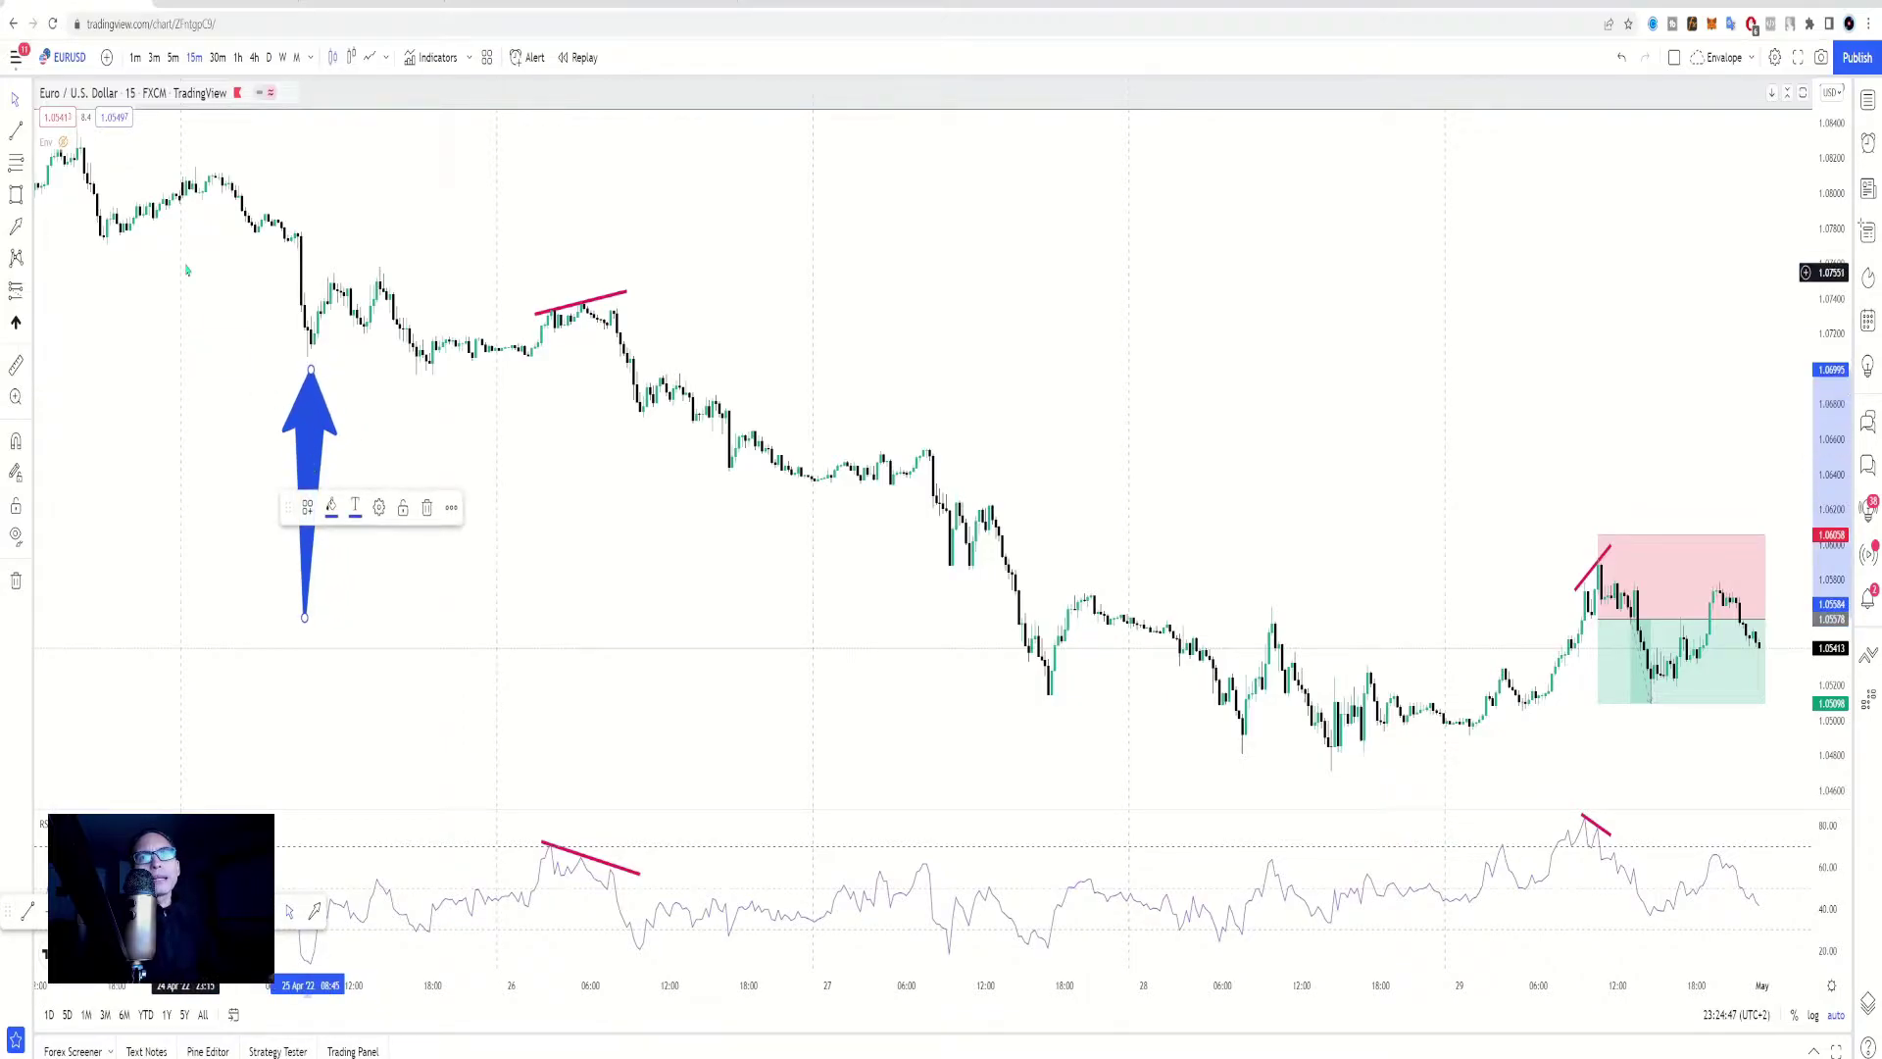
key("ctrl")
key("ctrl")
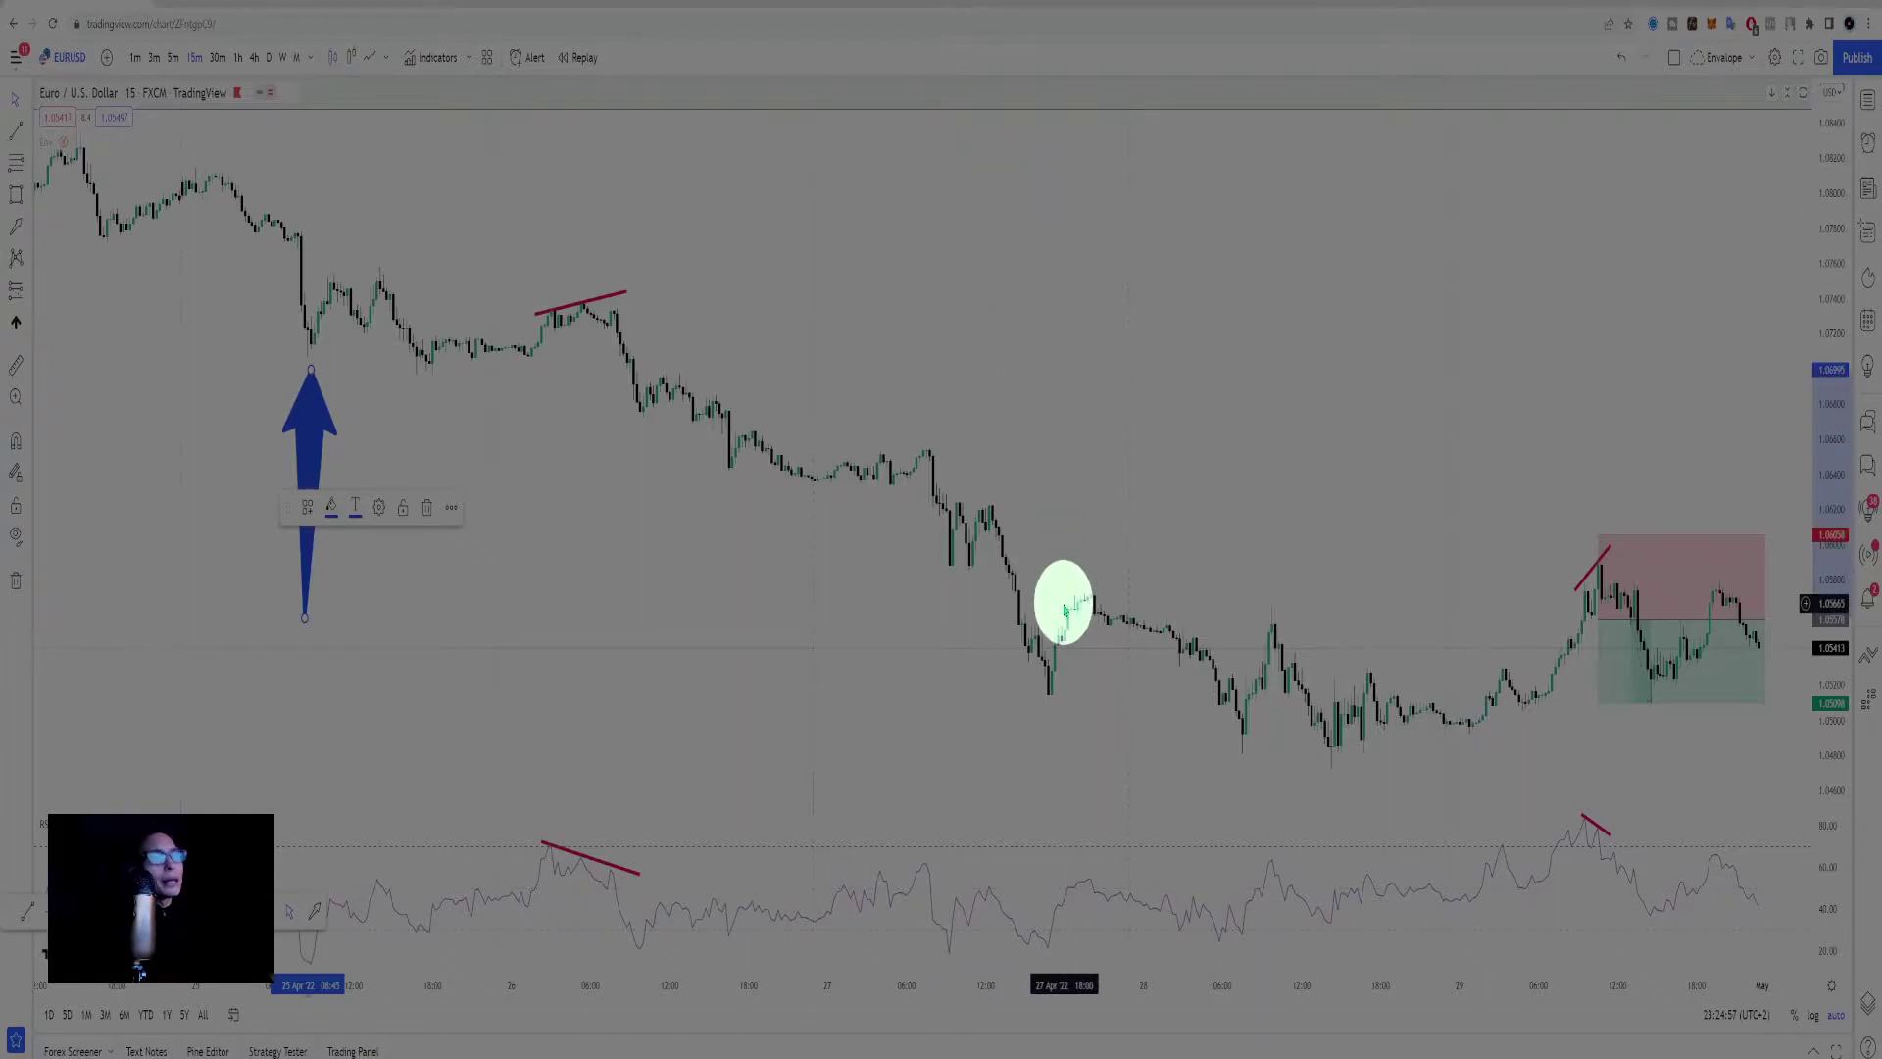
left_click(565, 573)
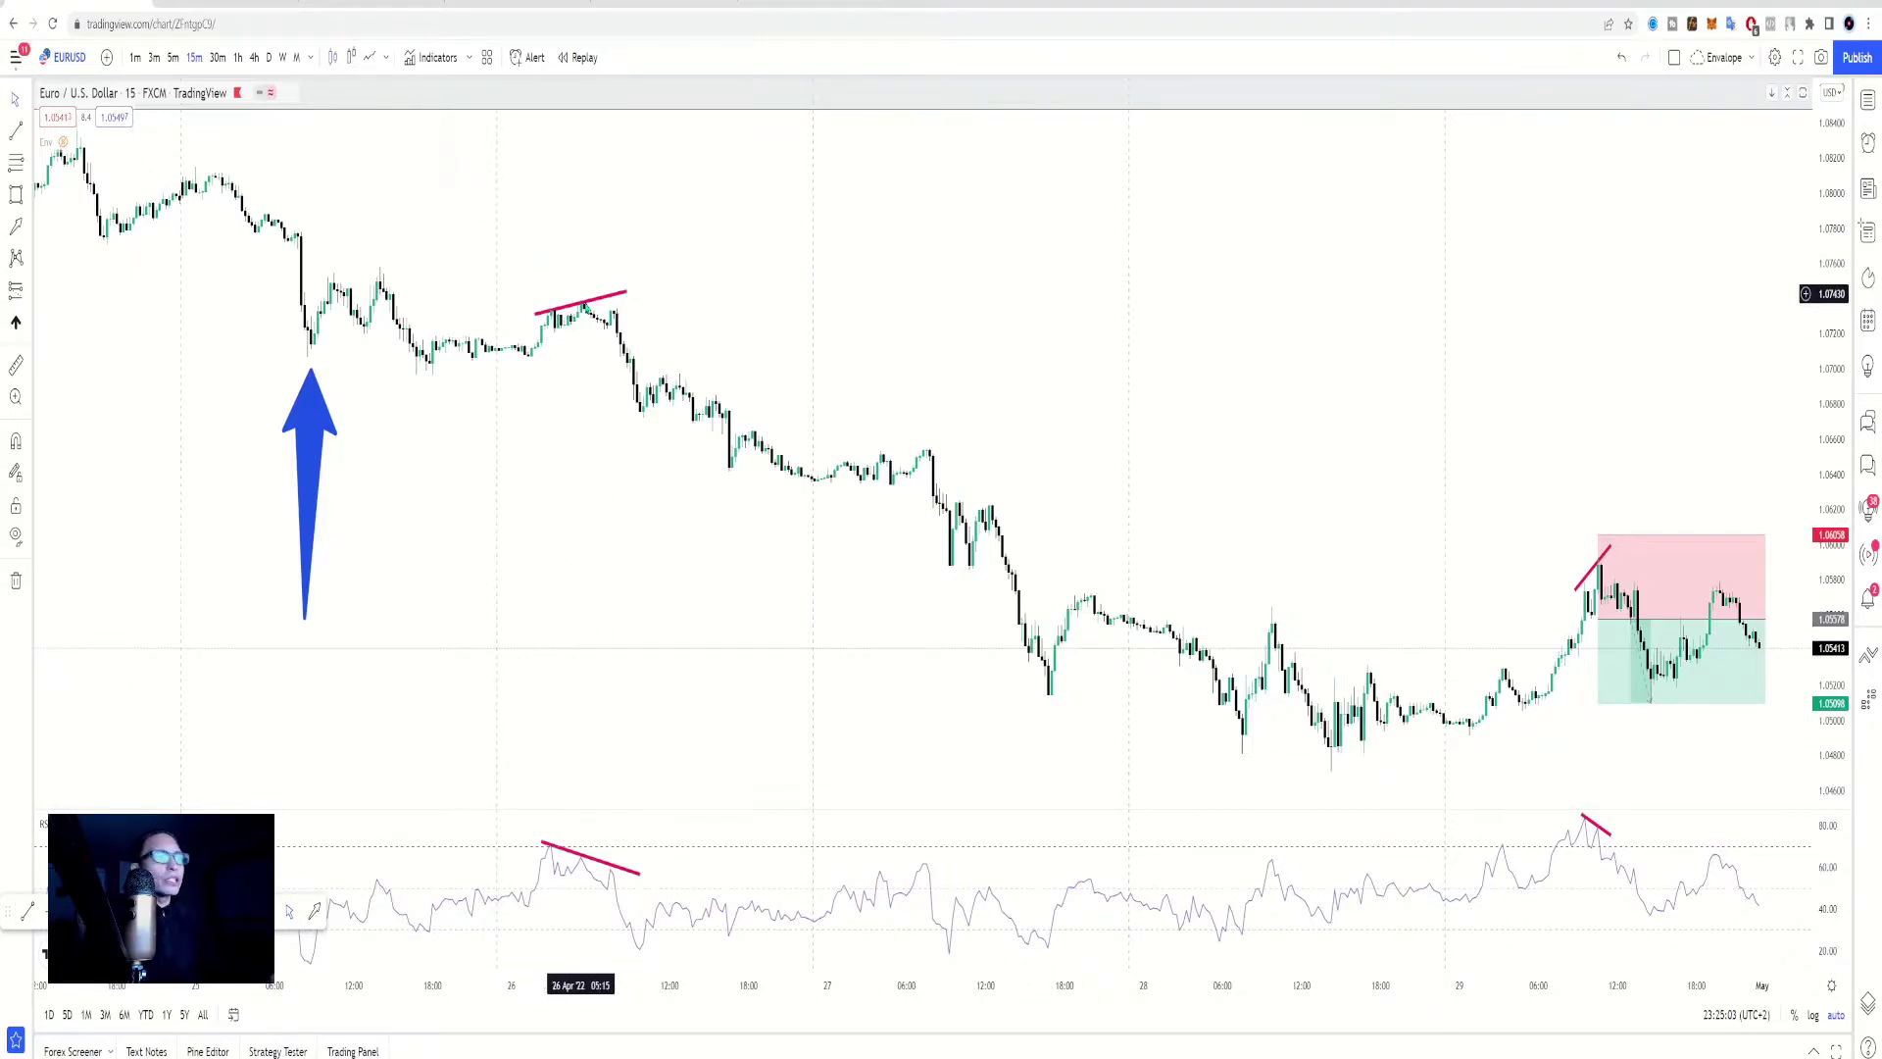
Examine the 29 April short position and its price and RSI divergence lines, comparing them with the earlier downtrend
left_click_drag(1588, 495, 1392, 635)
scroll(1392, 635, "down", 2)
scroll(1392, 635, "up", 5)
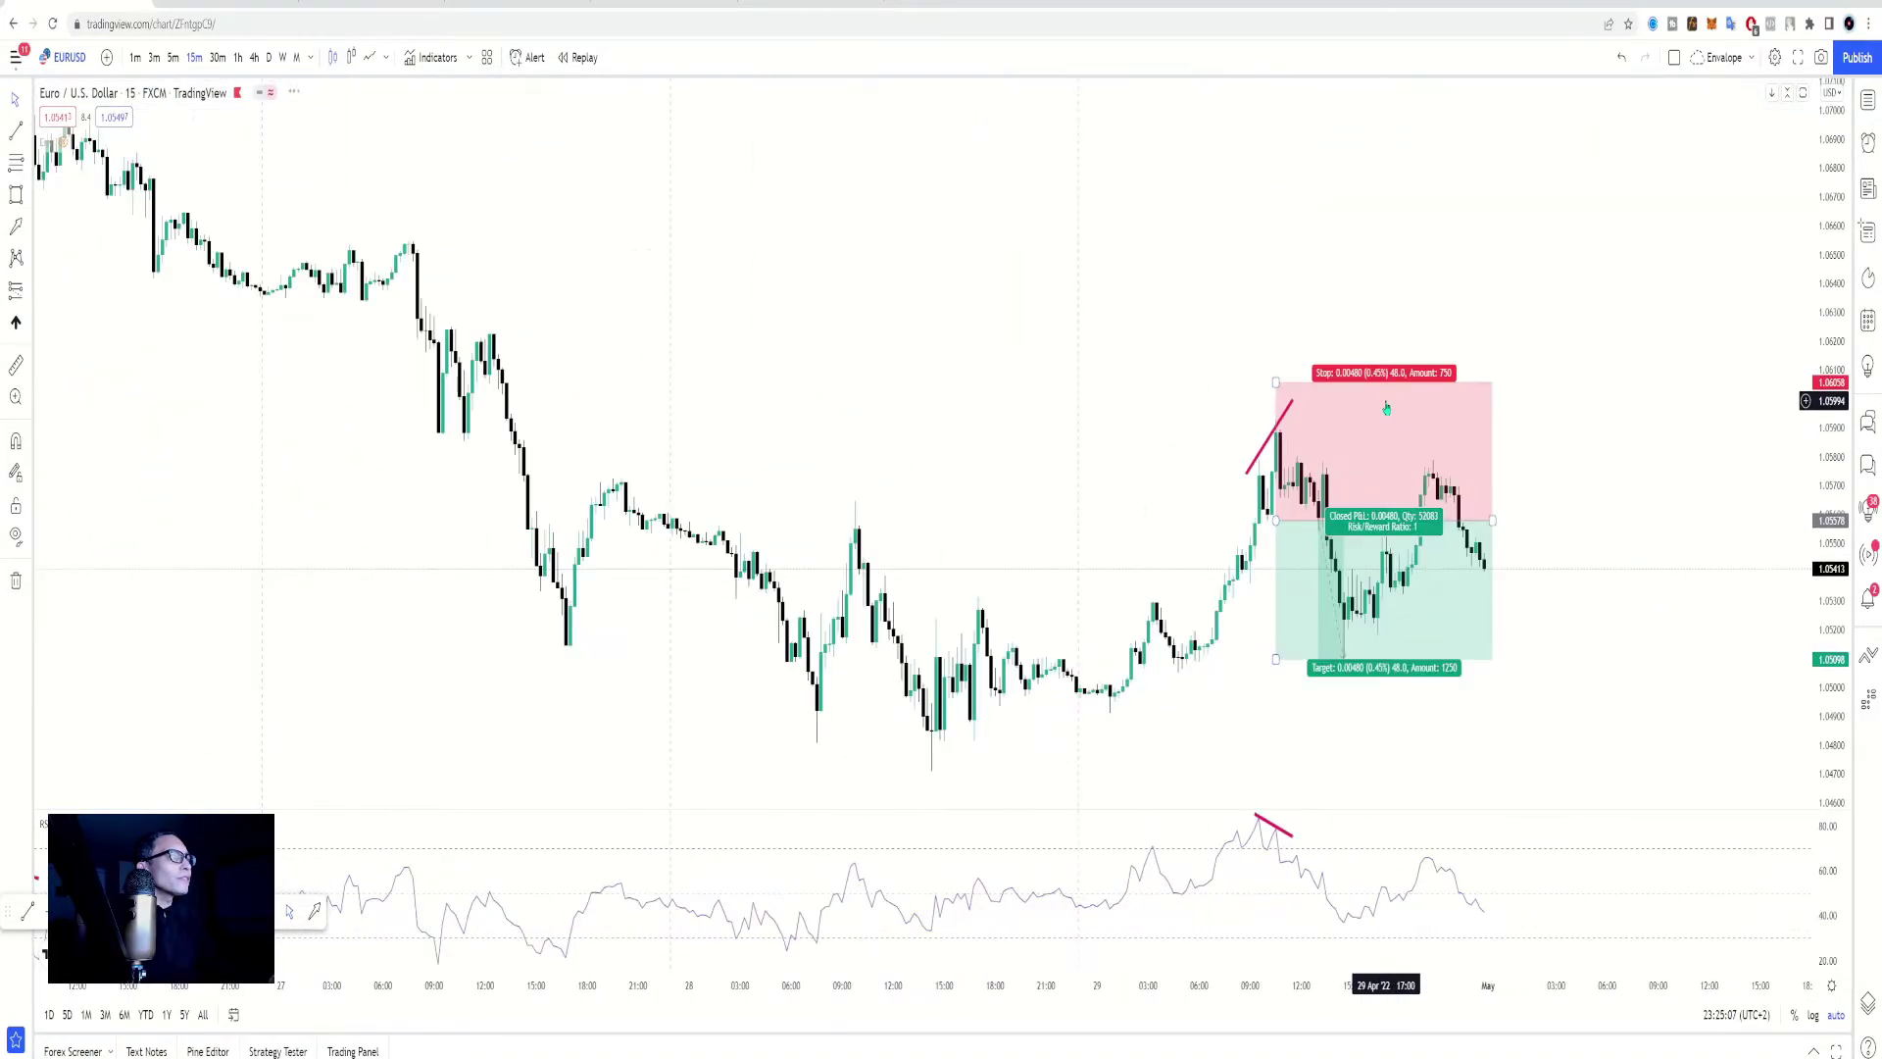
scroll(1090, 561, "down", 1)
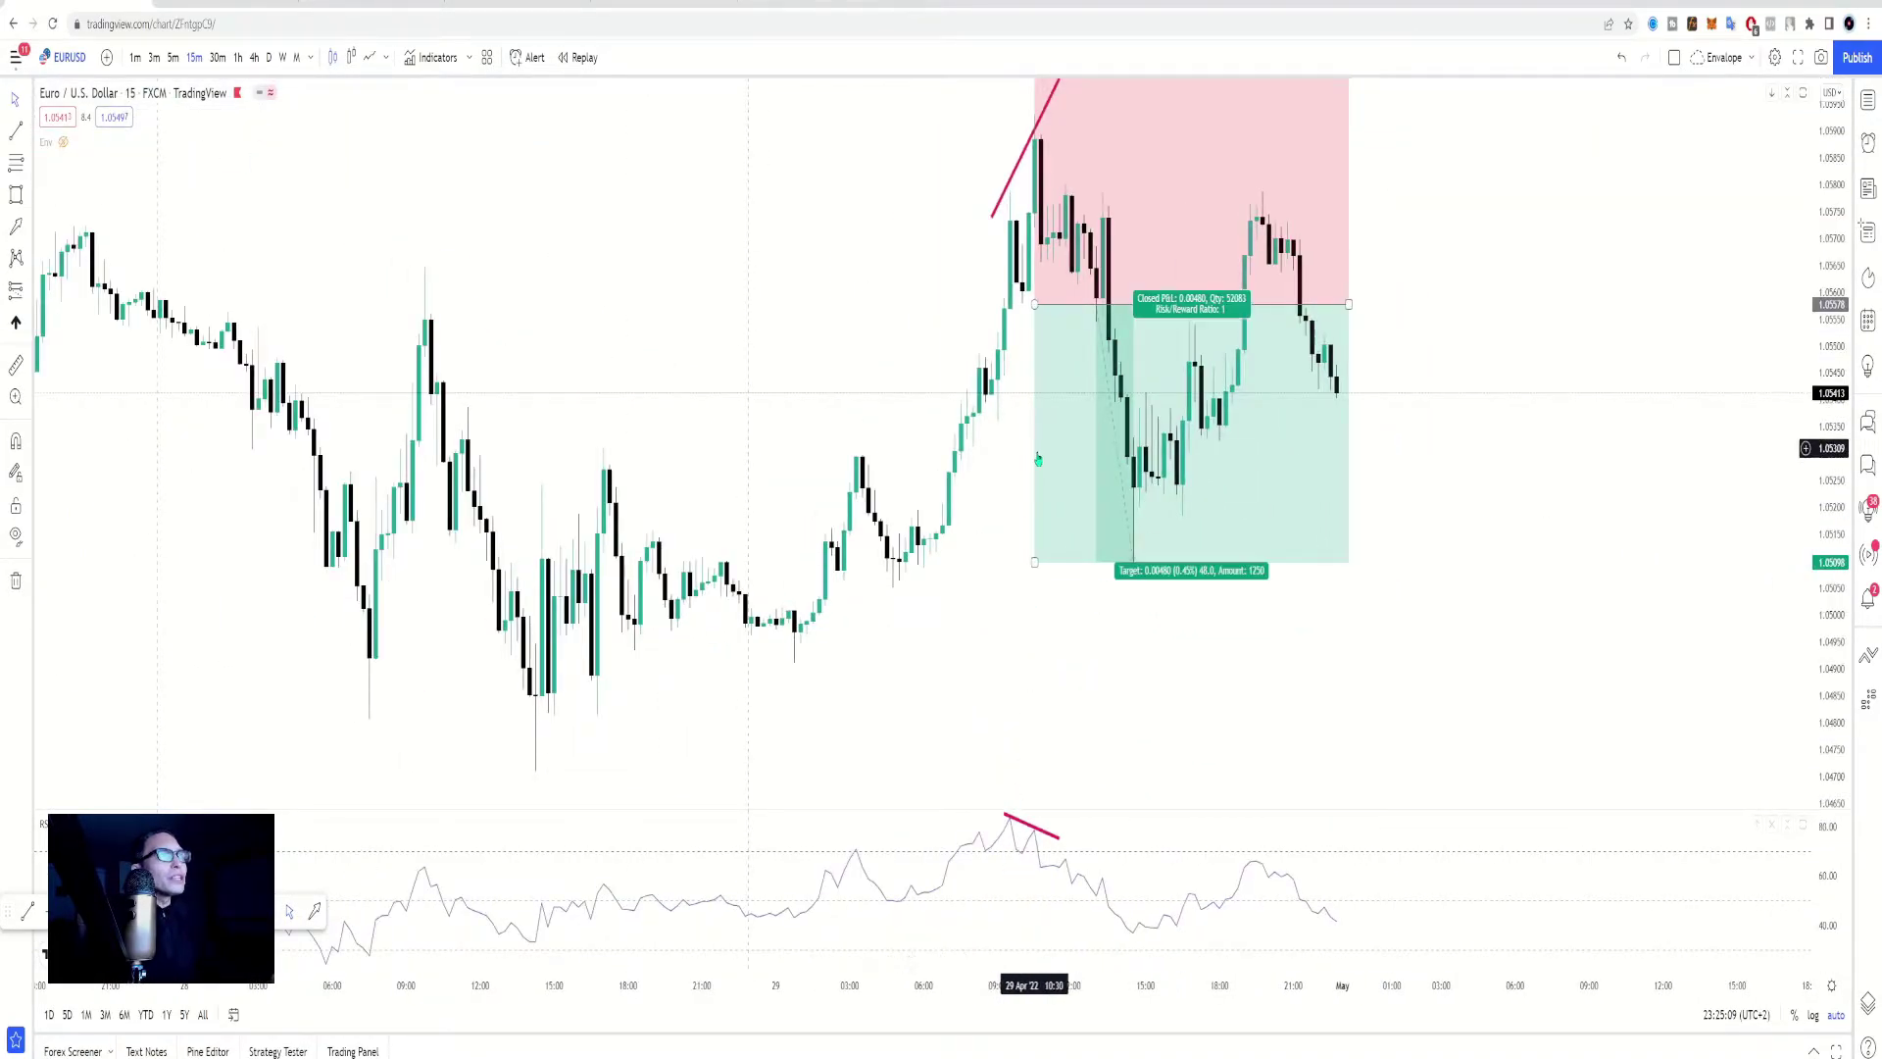
scroll(607, 515, "up", 2)
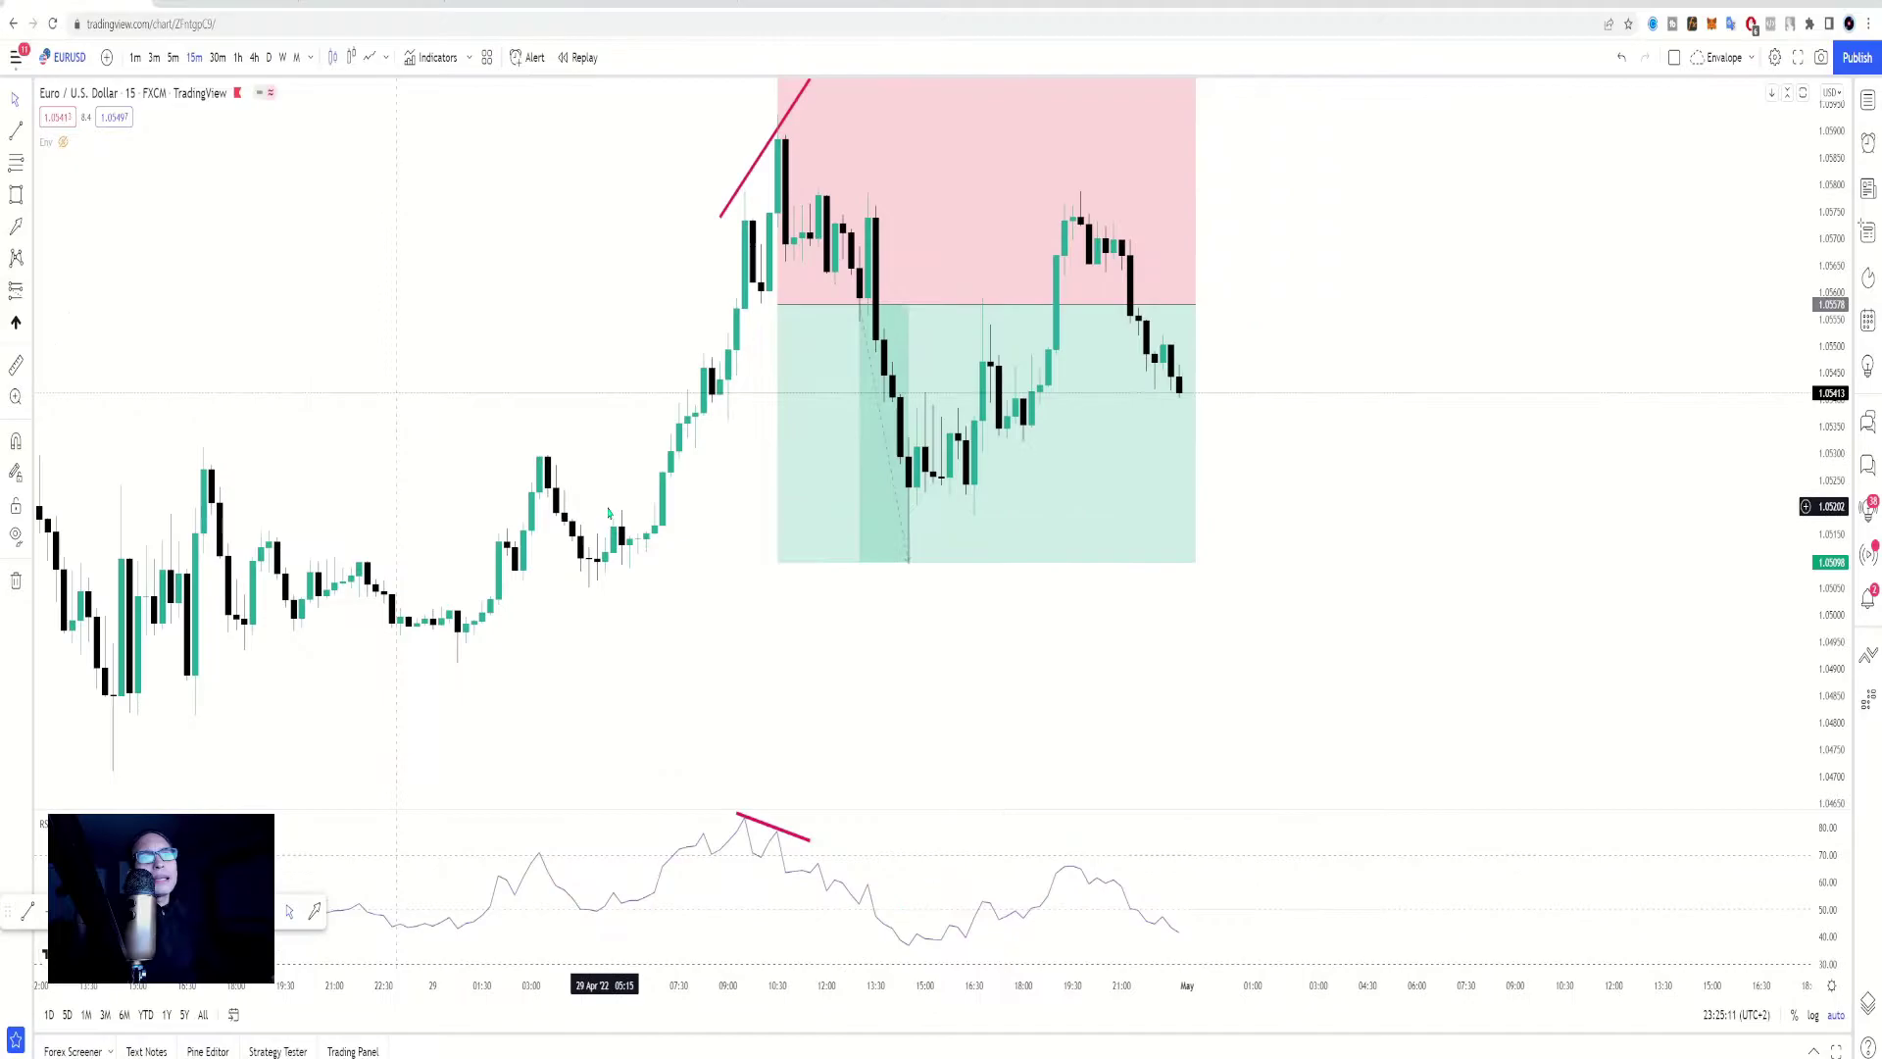
scroll(608, 514, "down", 4)
scroll(608, 514, "down", 2)
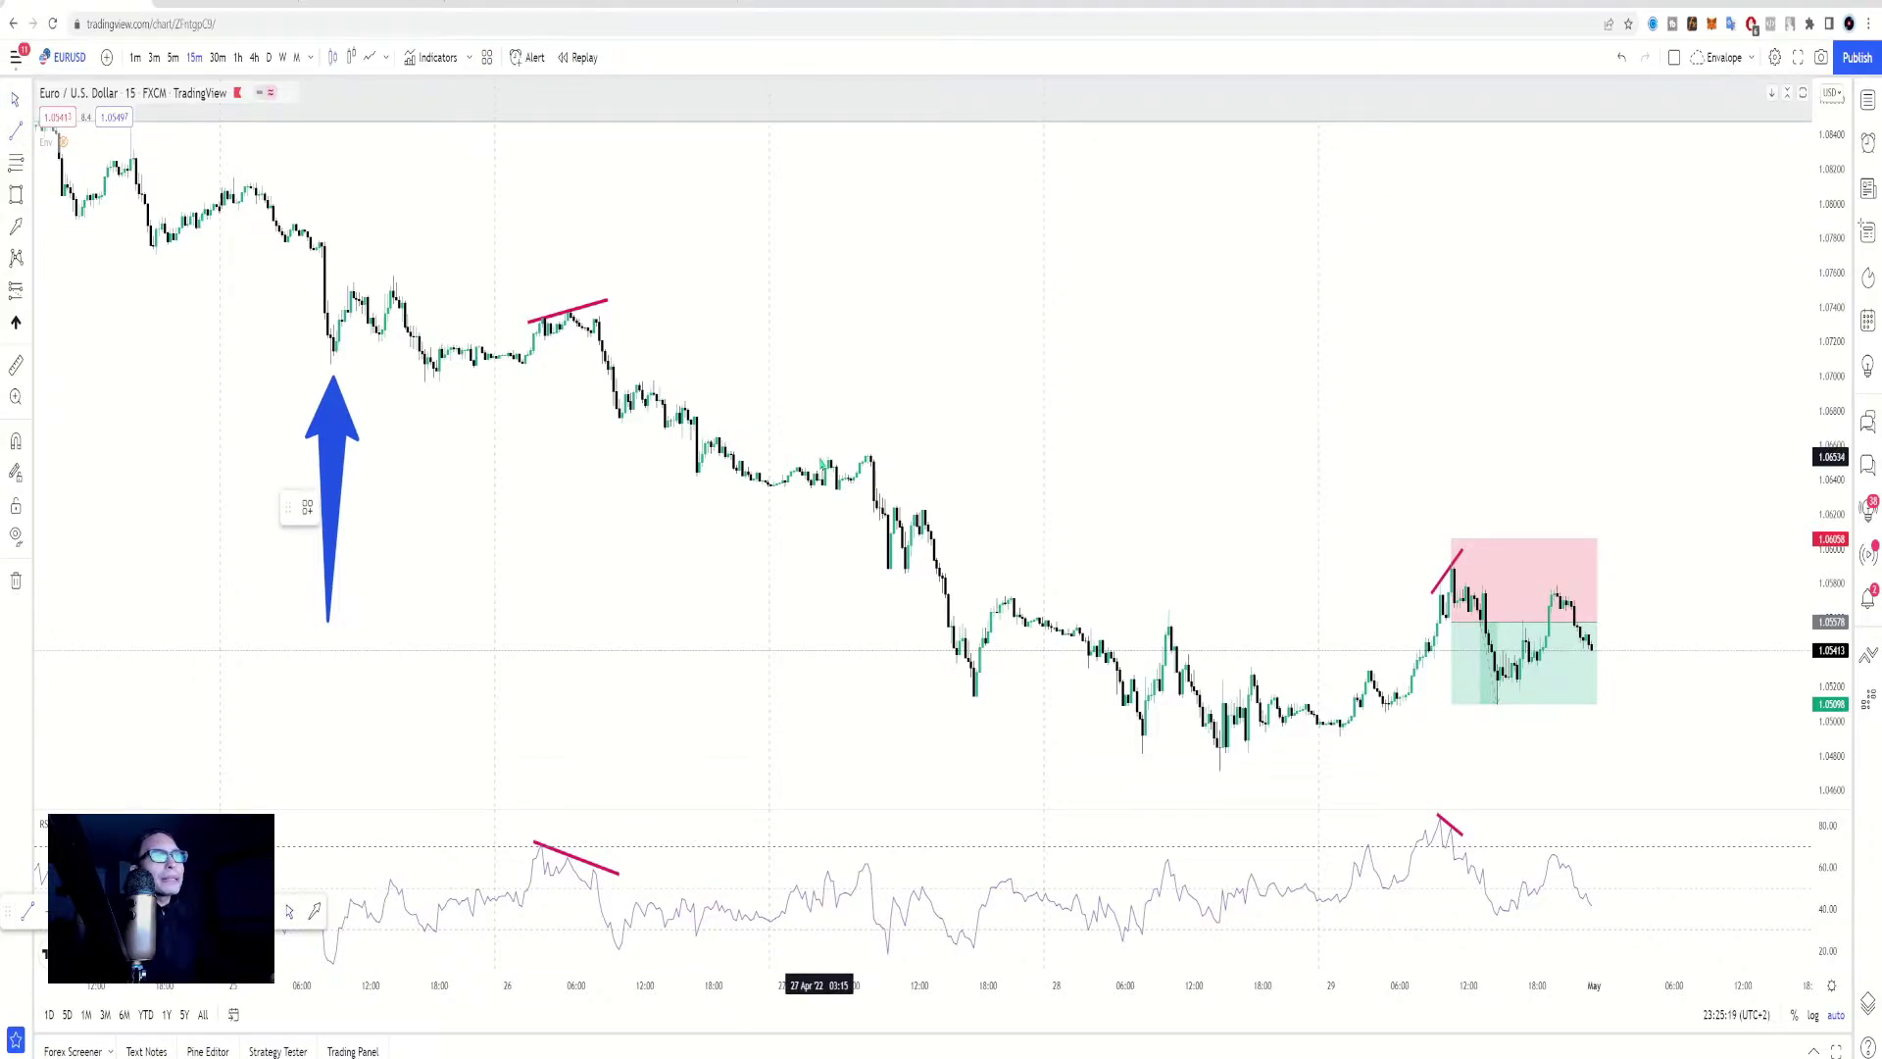
Draw a trend line across the two early 27 April price highs and a matching one across the RSI peaks below
left_click(821, 457)
left_click(883, 449)
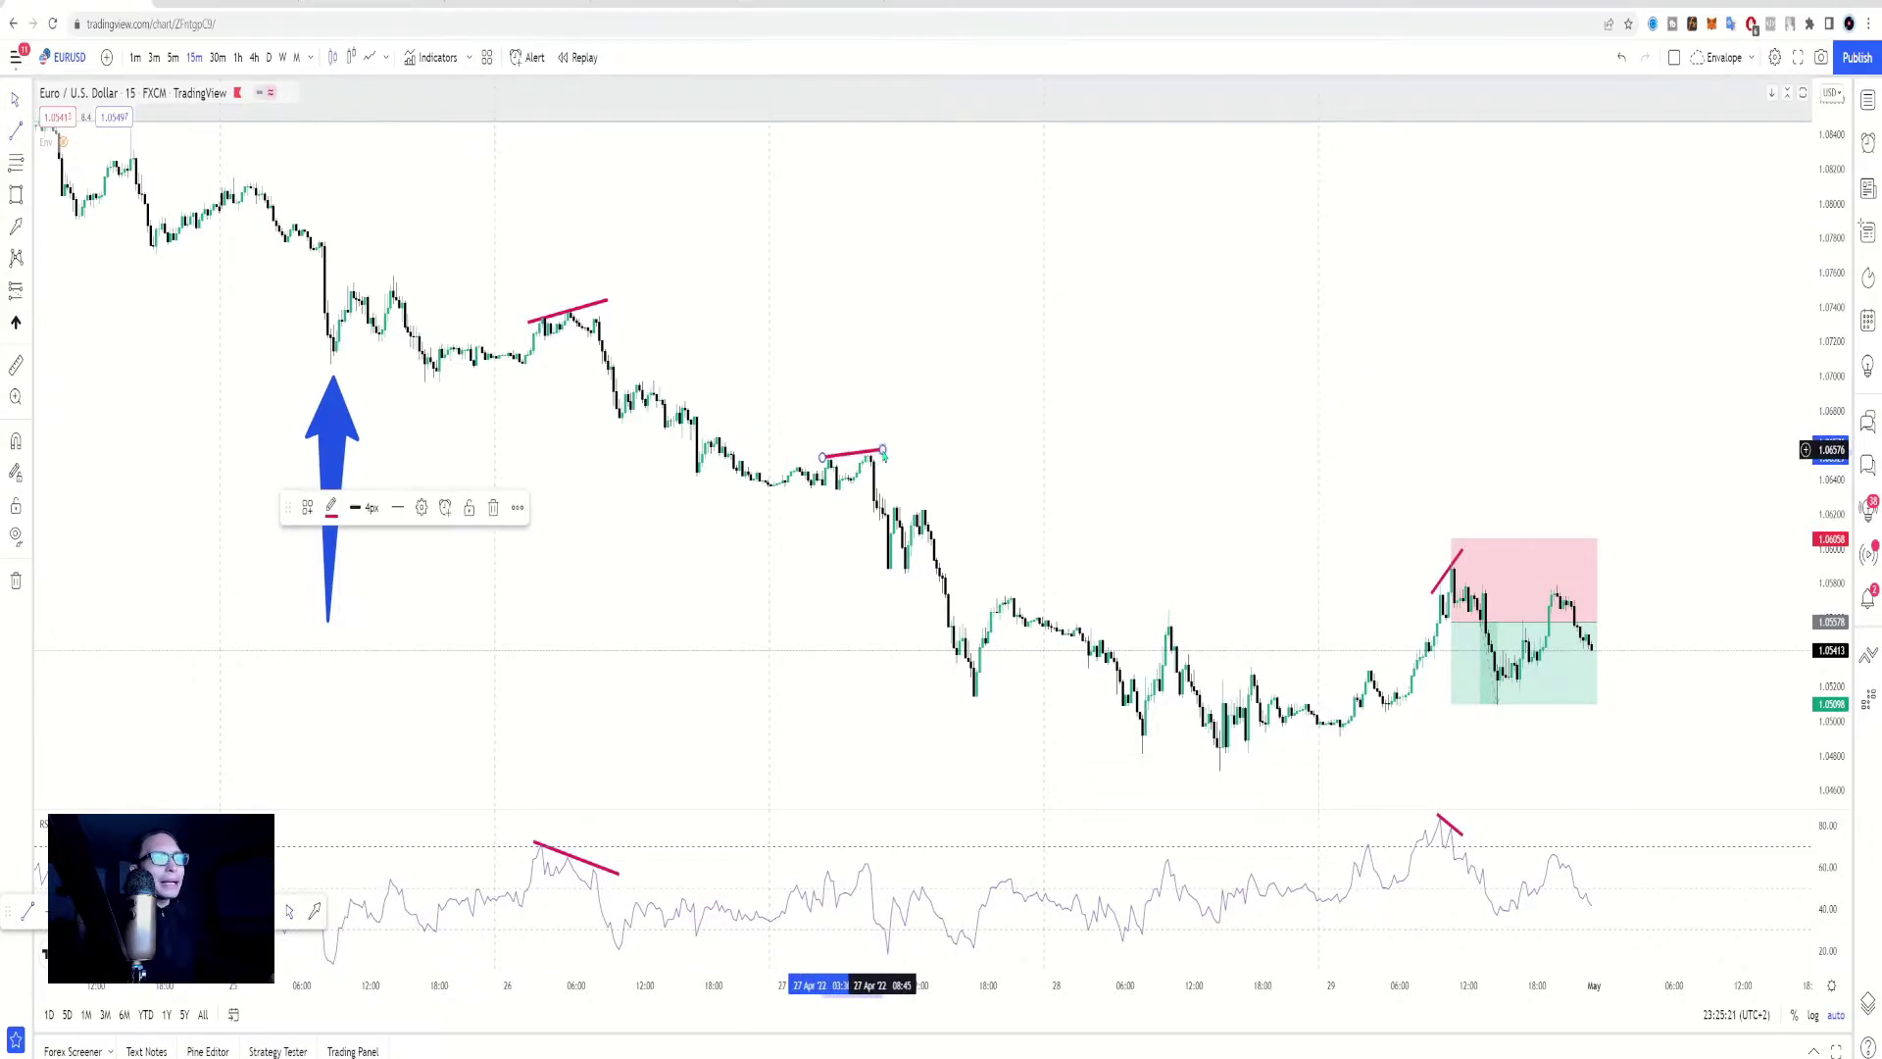
left_click(813, 873)
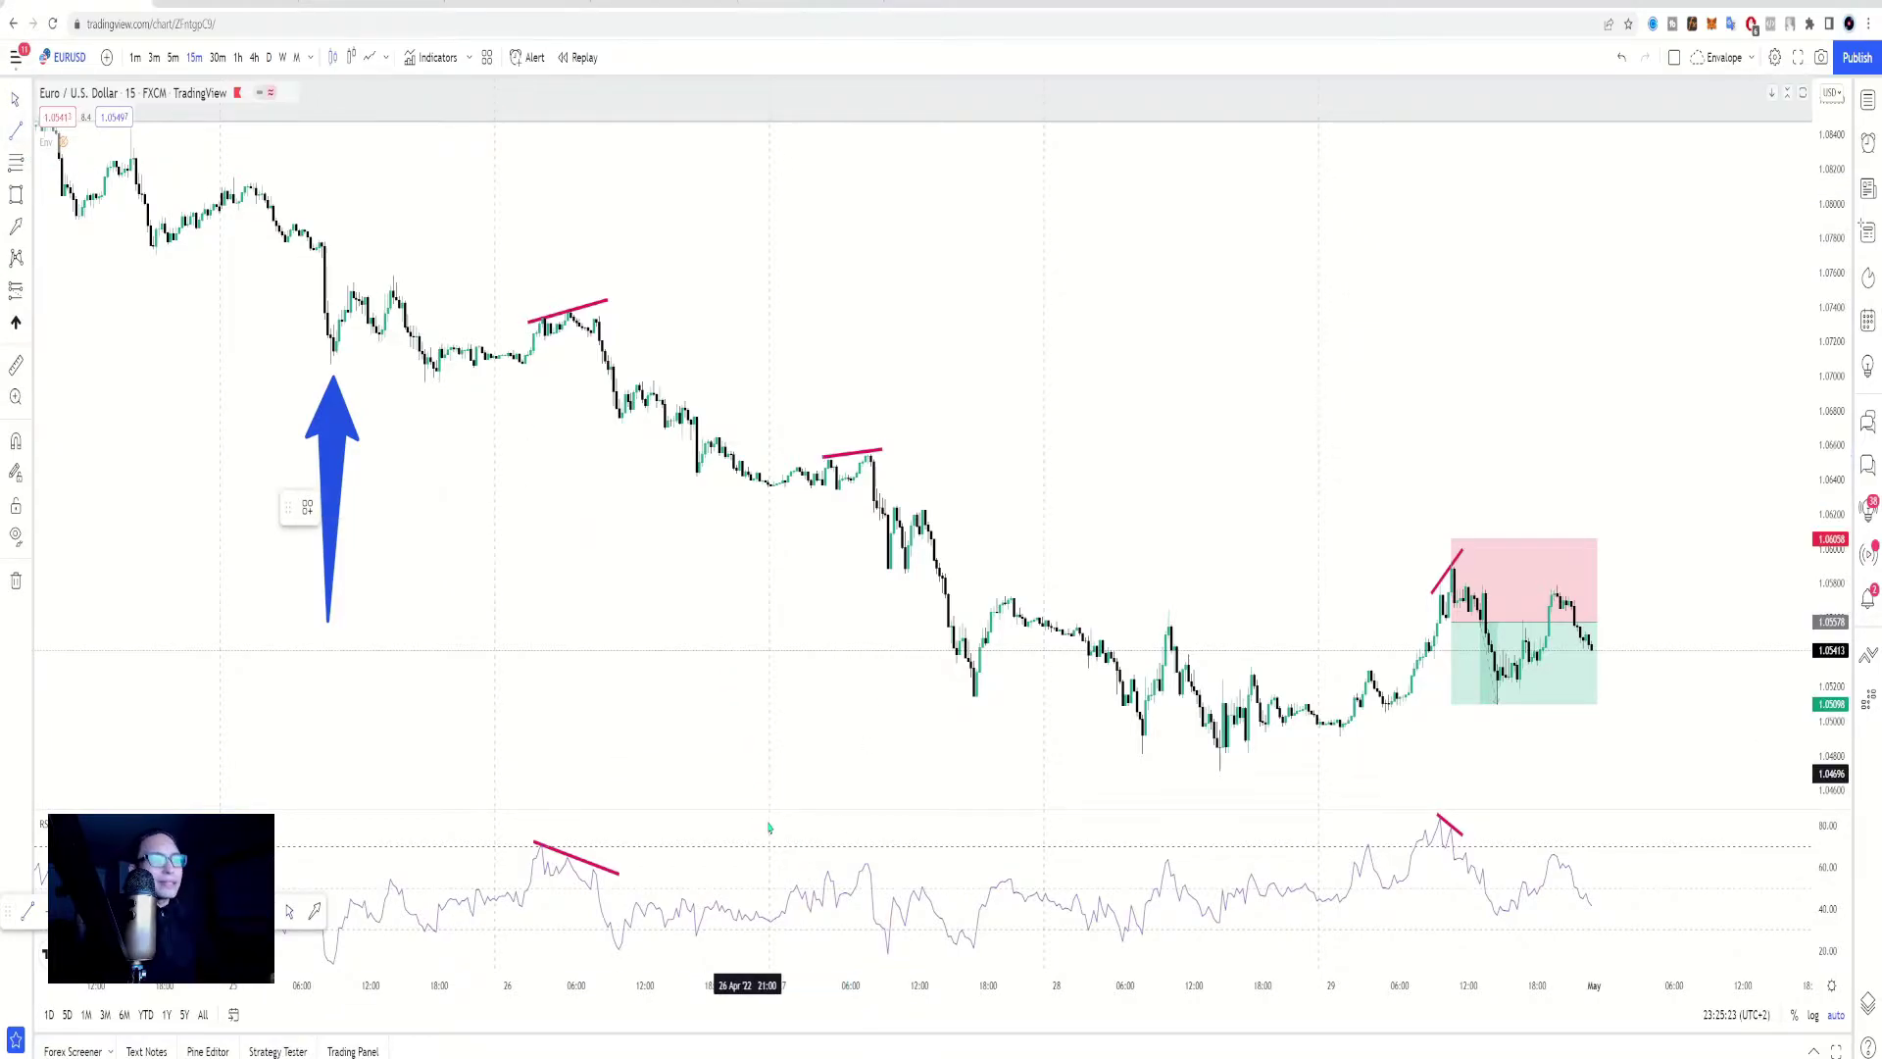
left_click(882, 858)
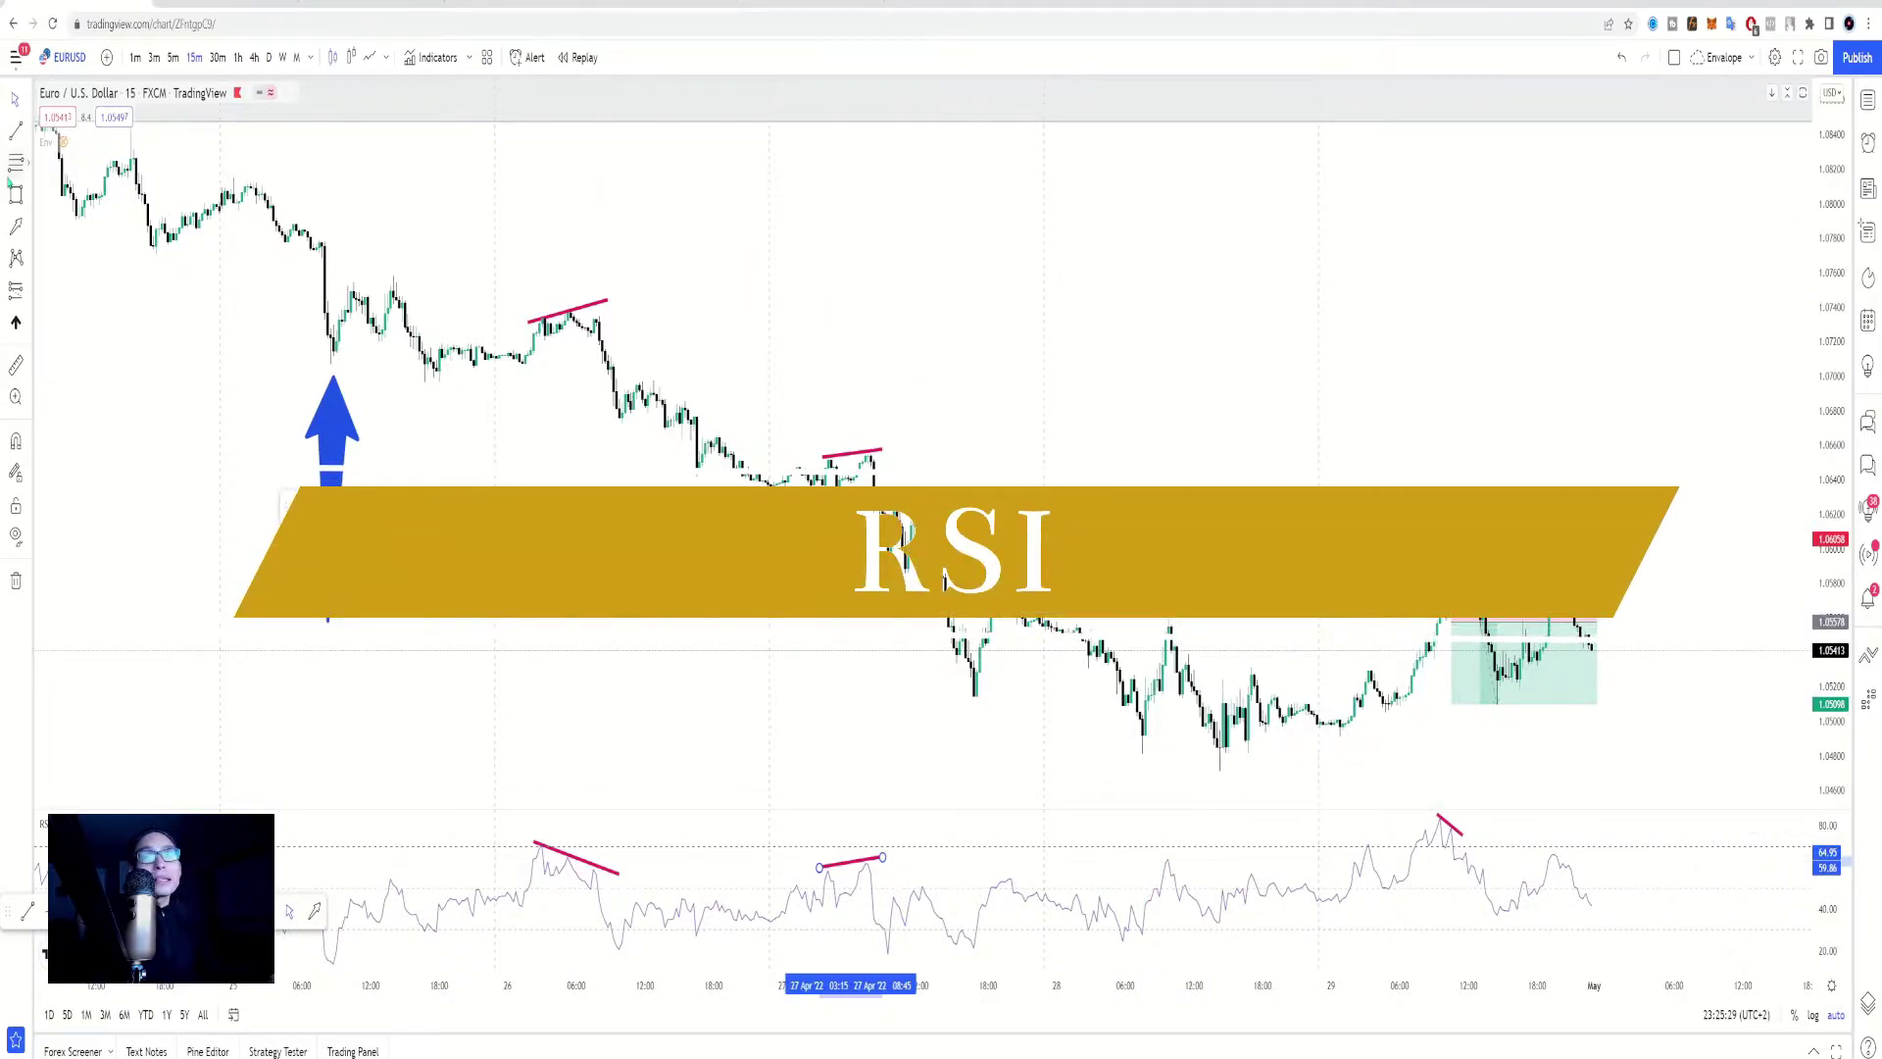
Draw a descending trend line over the 28 April price highs and a matching one over the RSI highs
left_click(1151, 621)
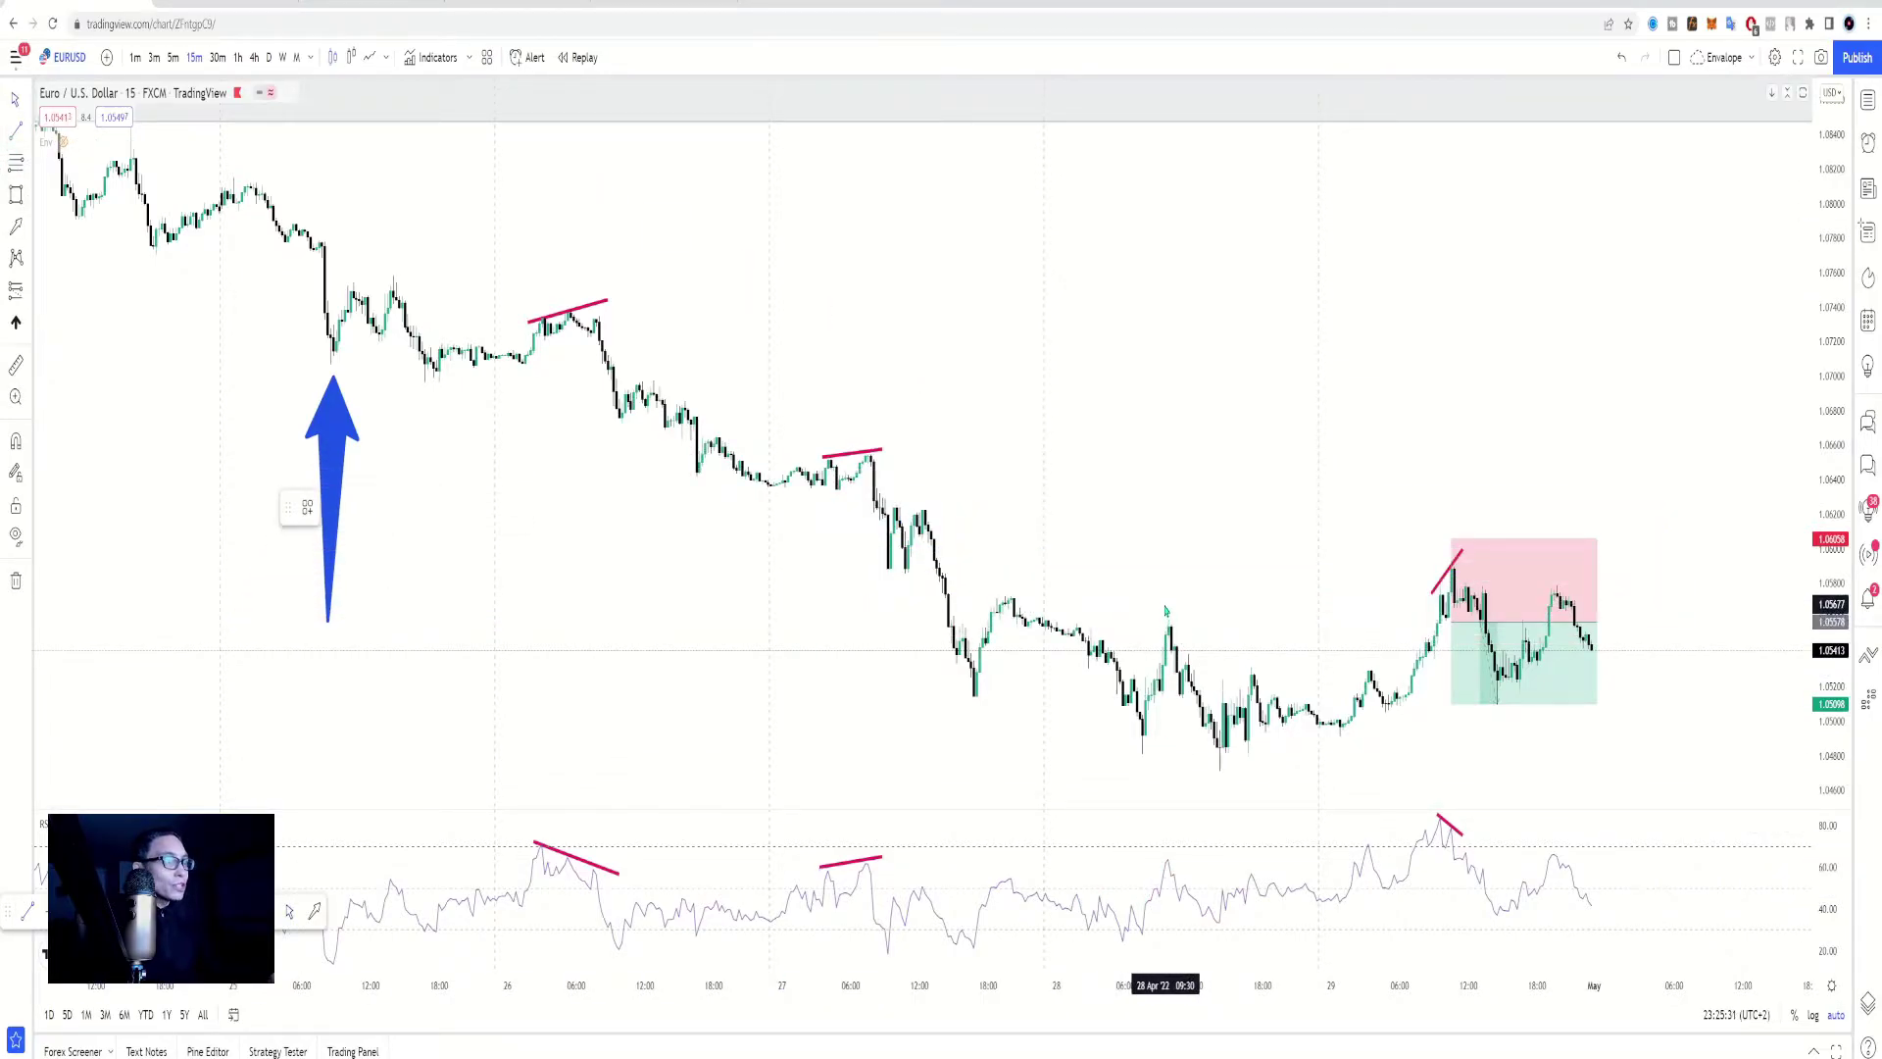
left_click_drag(1162, 605, 1294, 697)
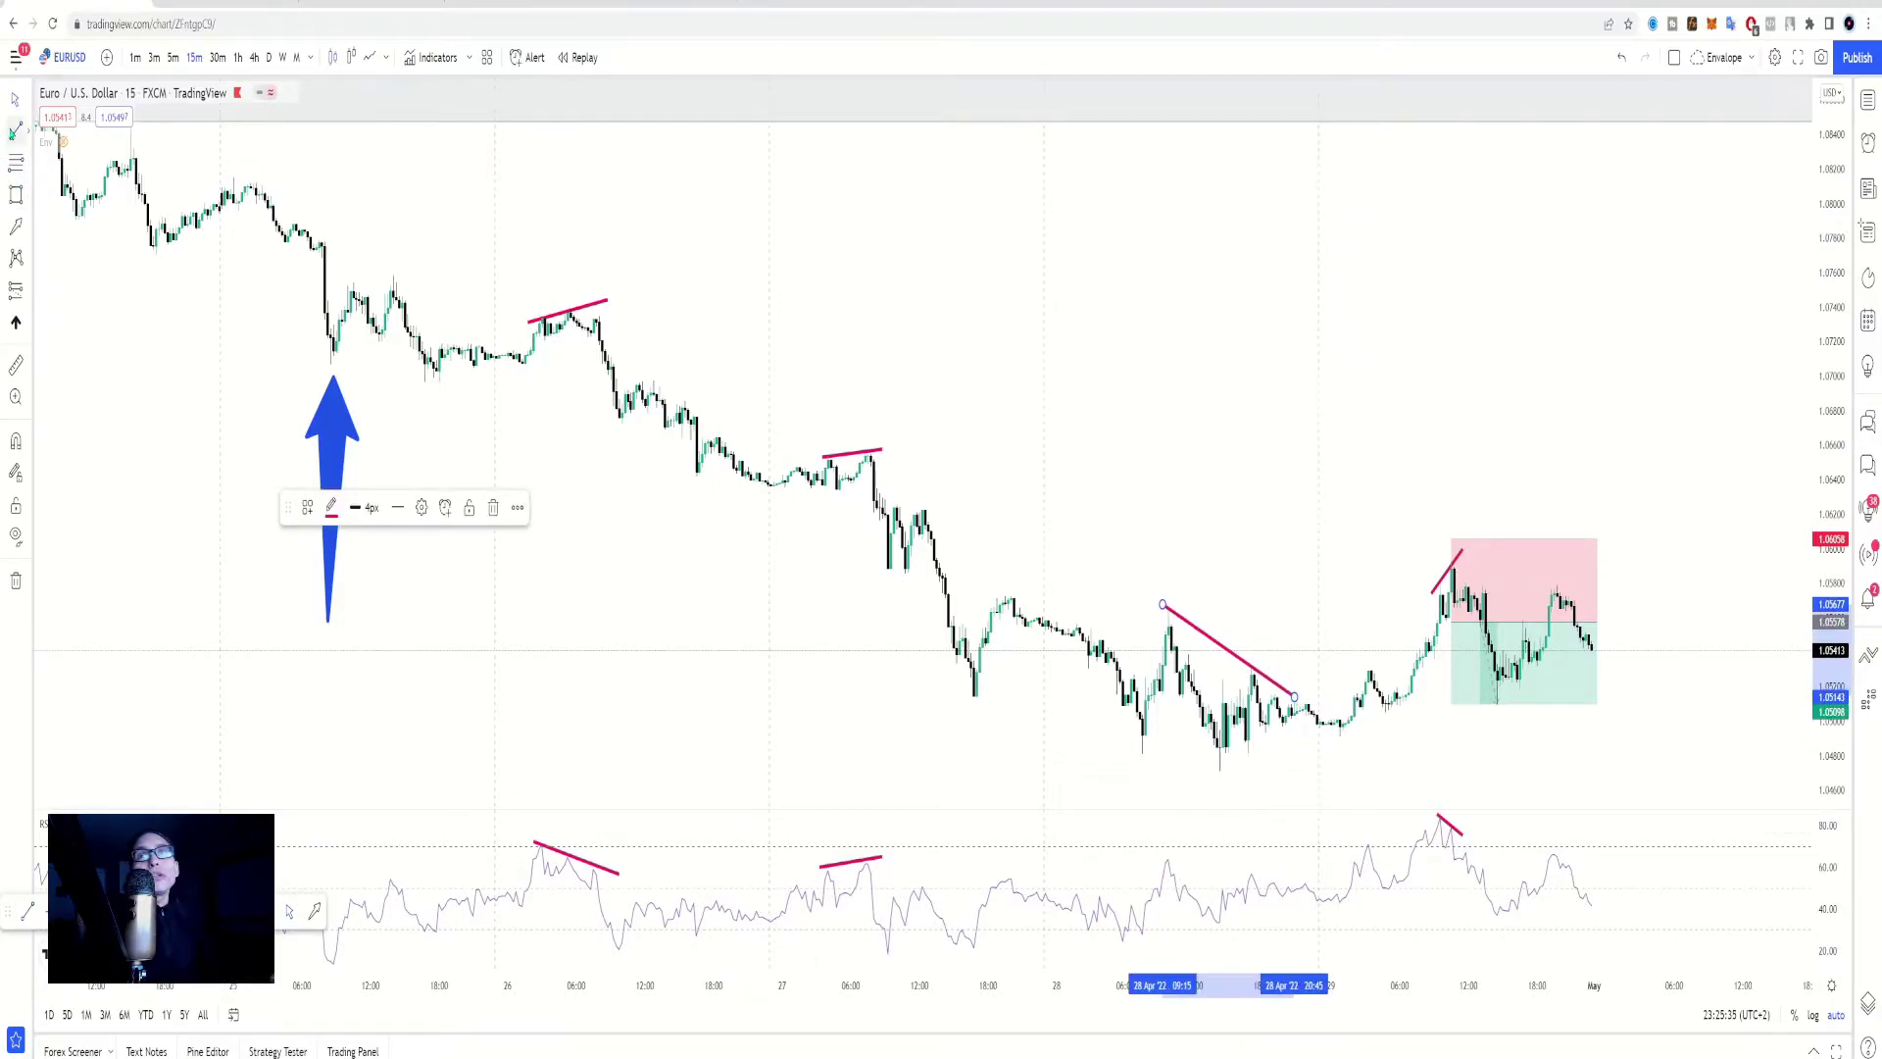
left_click(15, 131)
left_click_drag(1158, 848, 1282, 889)
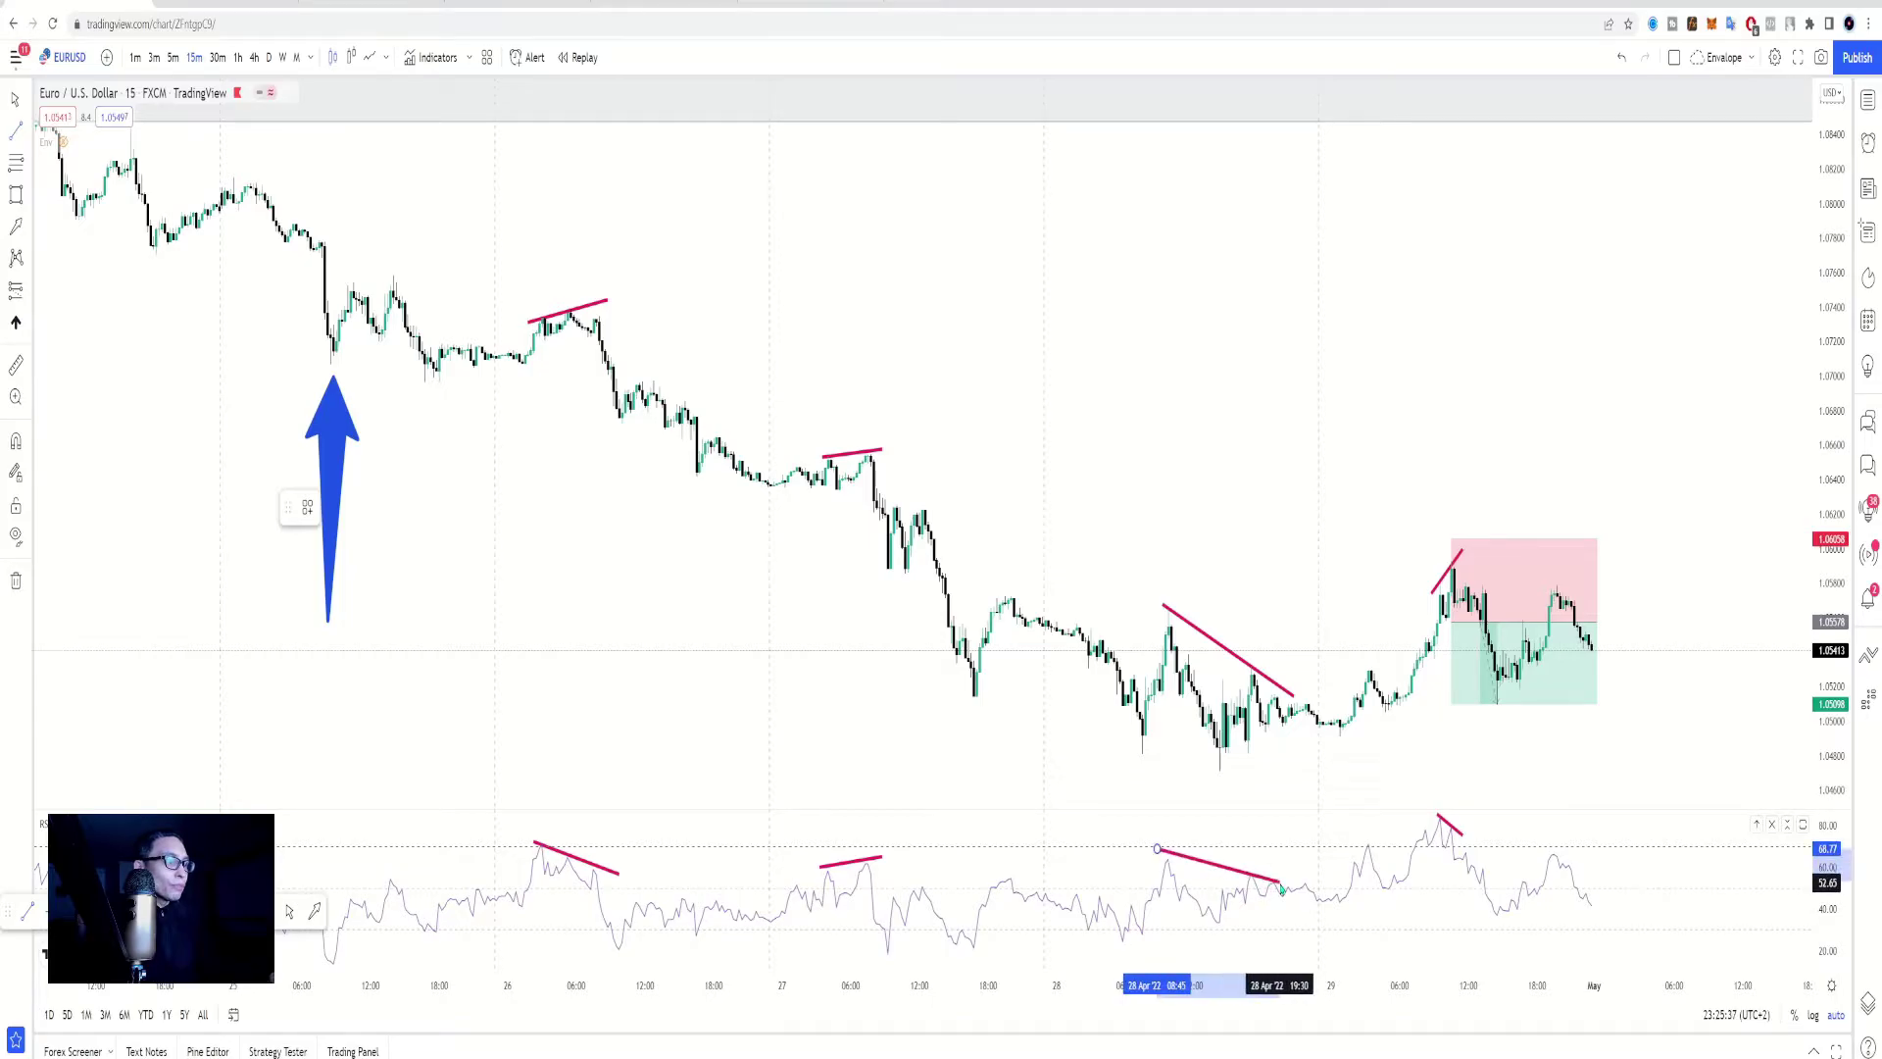
Delete the 28 April and 27 April trend lines from both the price chart and the RSI
left_click(1162, 605)
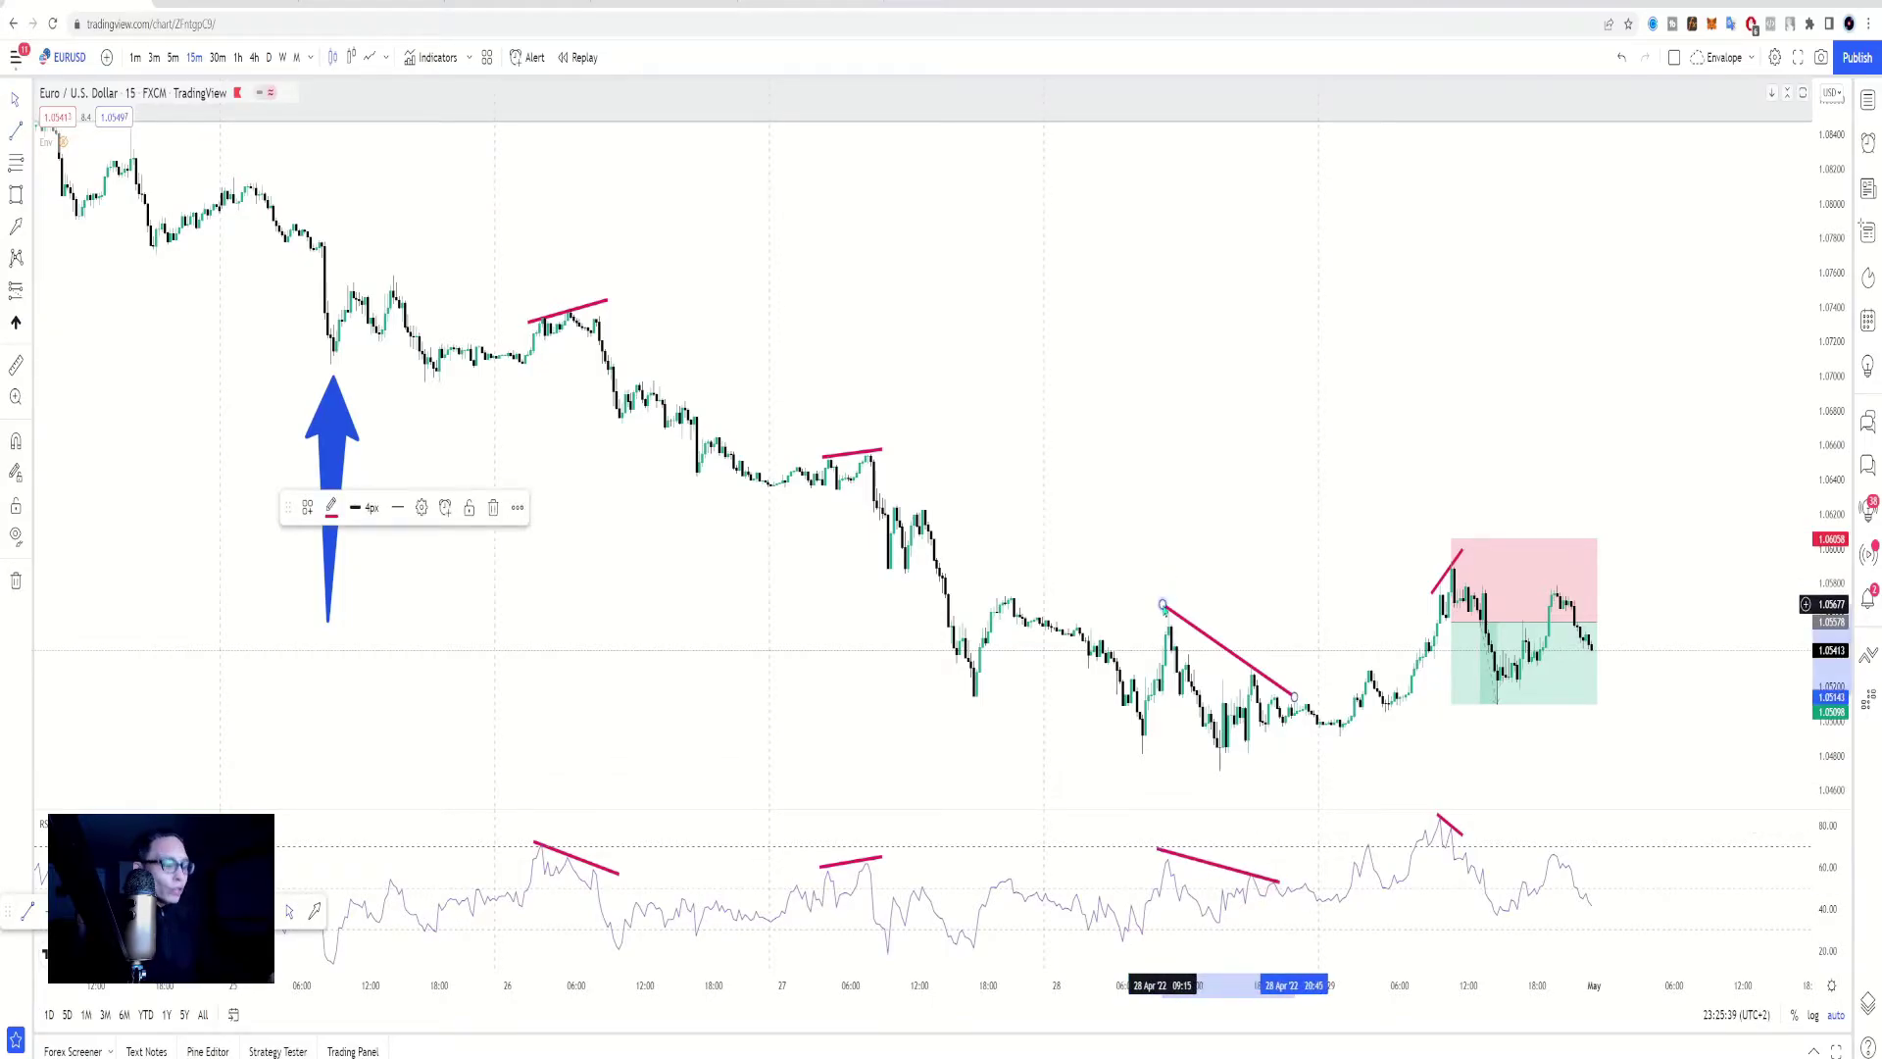
key("Delete")
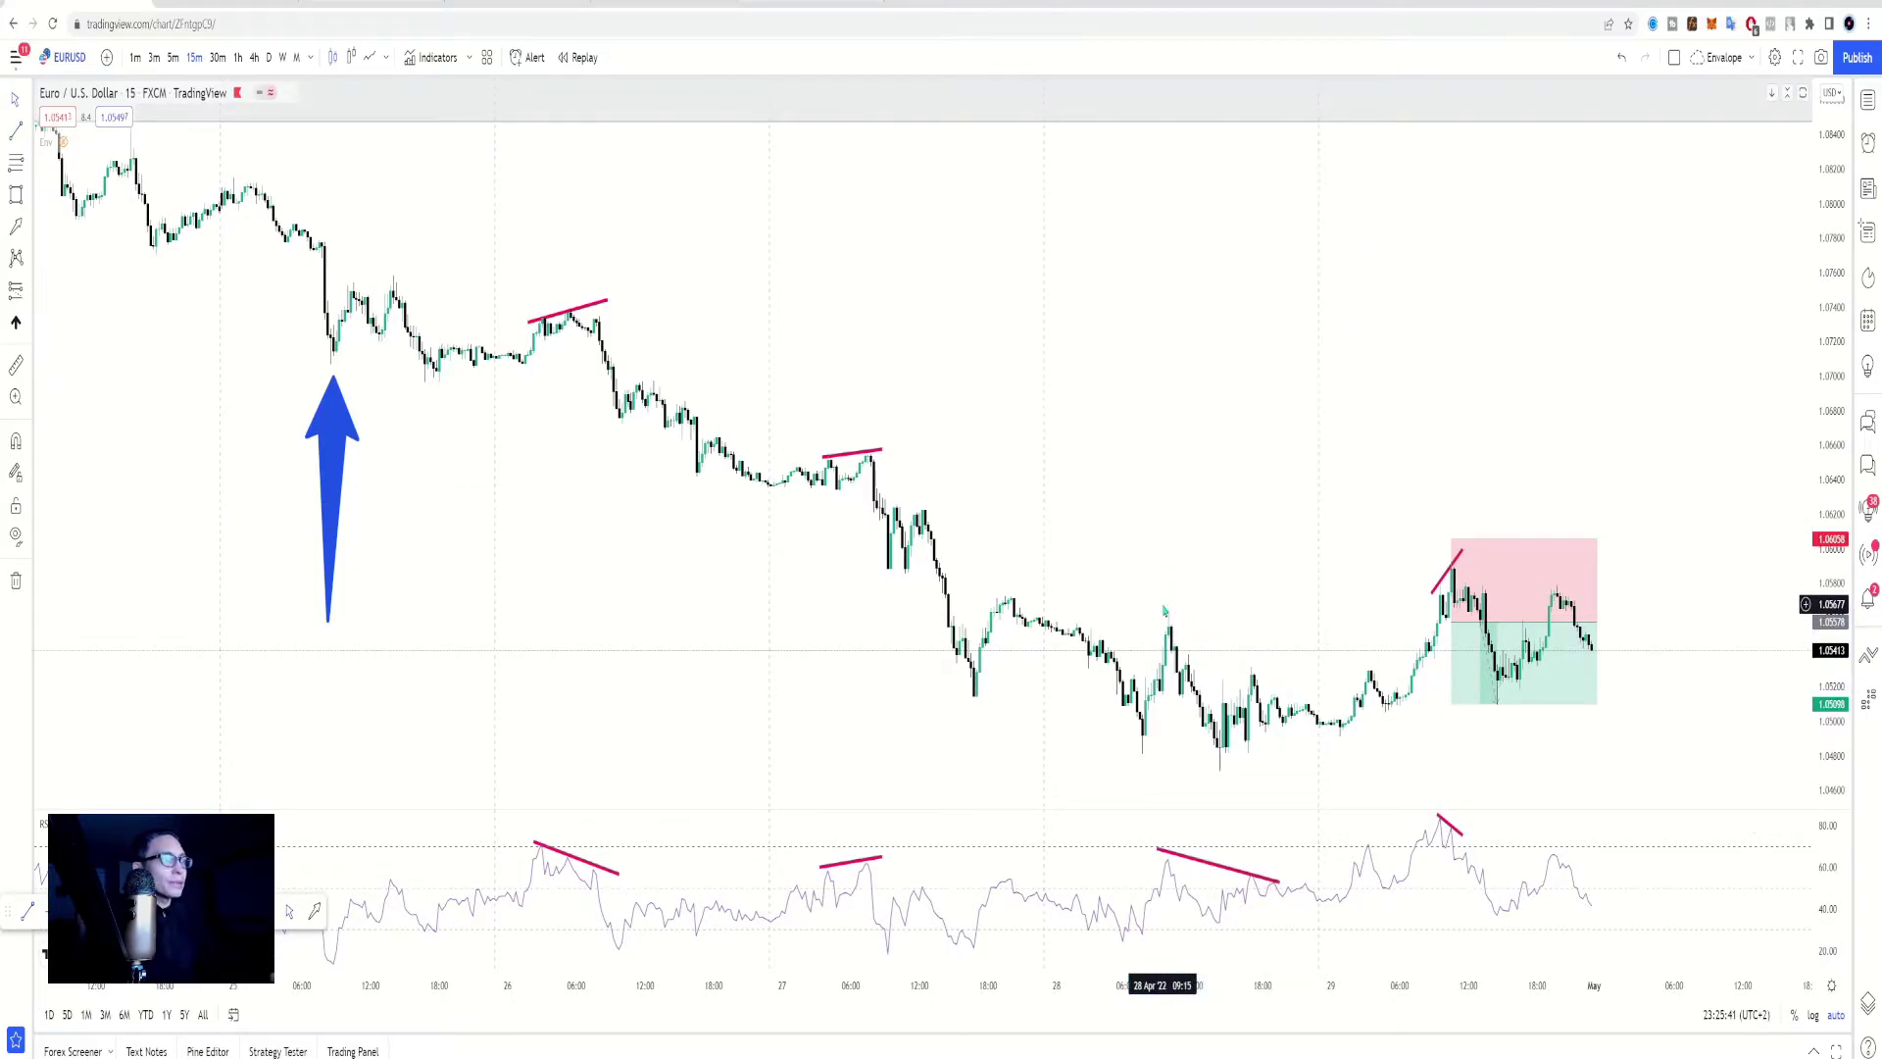
left_click(1167, 862)
key("Delete")
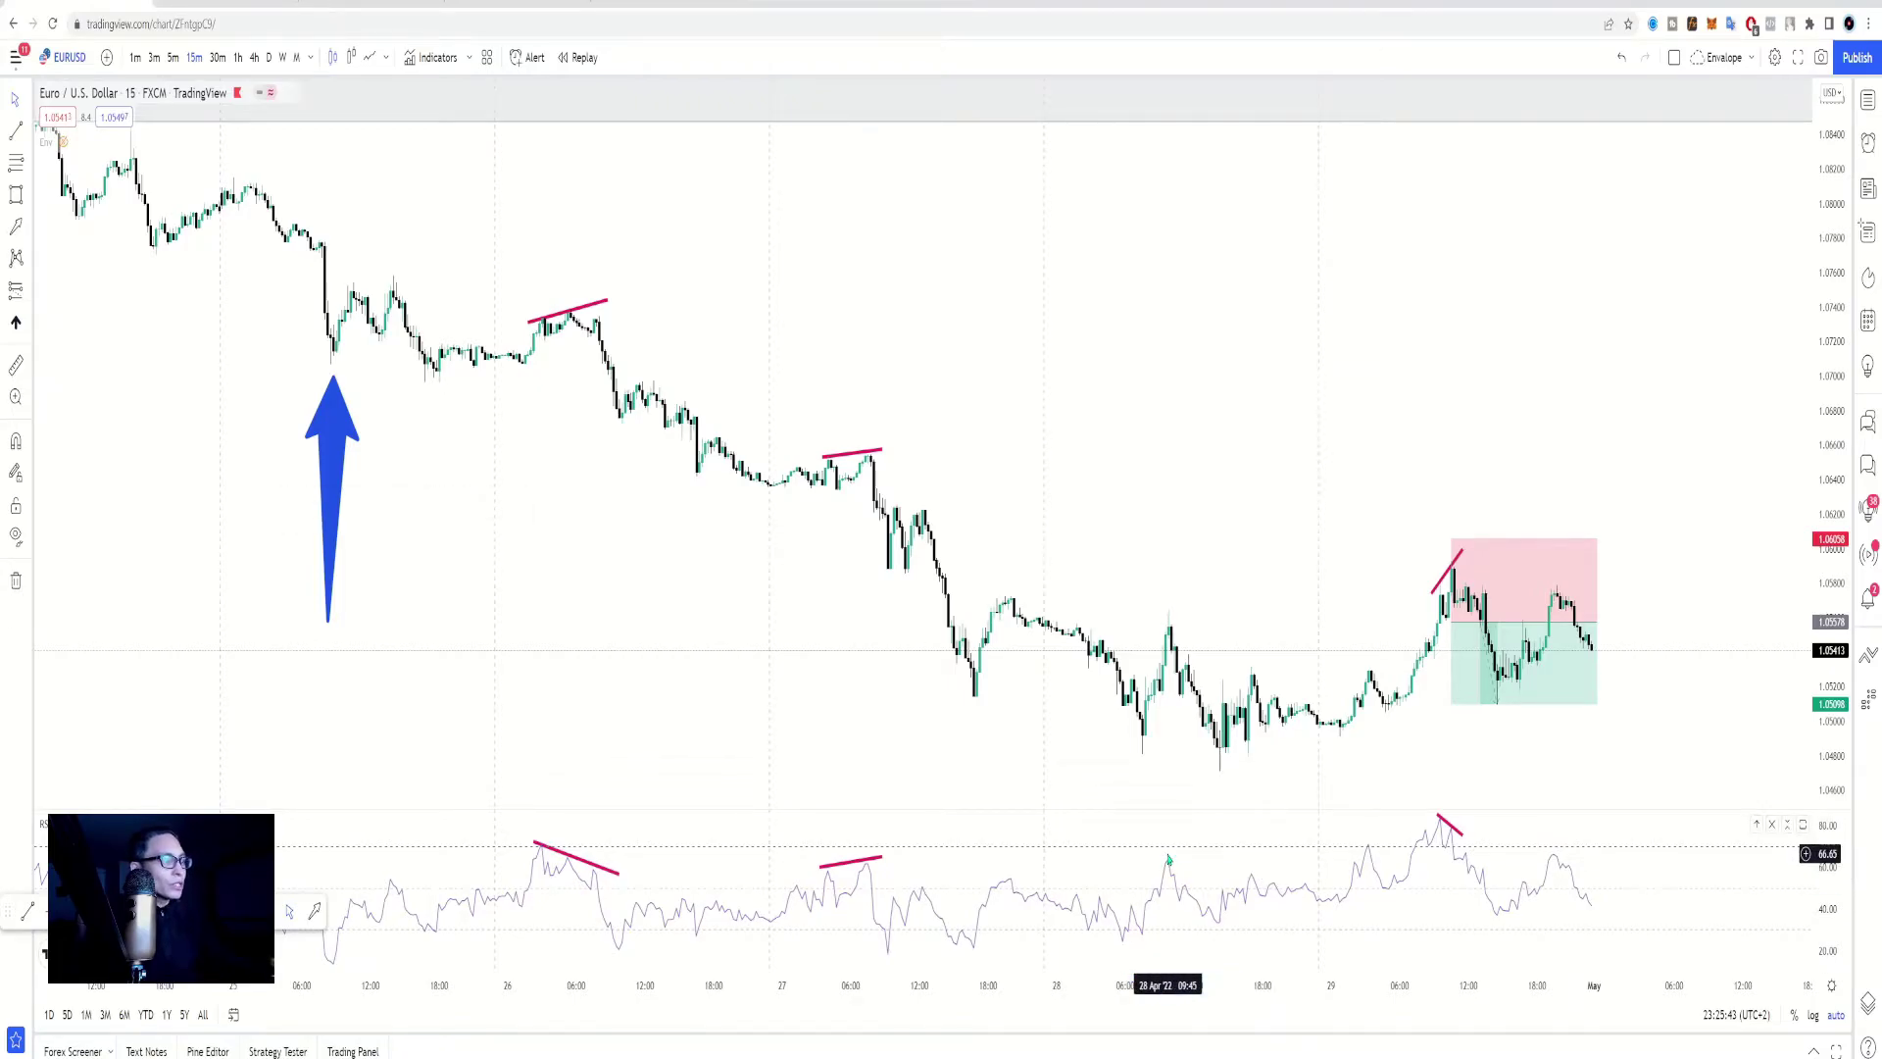
left_click(852, 862)
key("Delete")
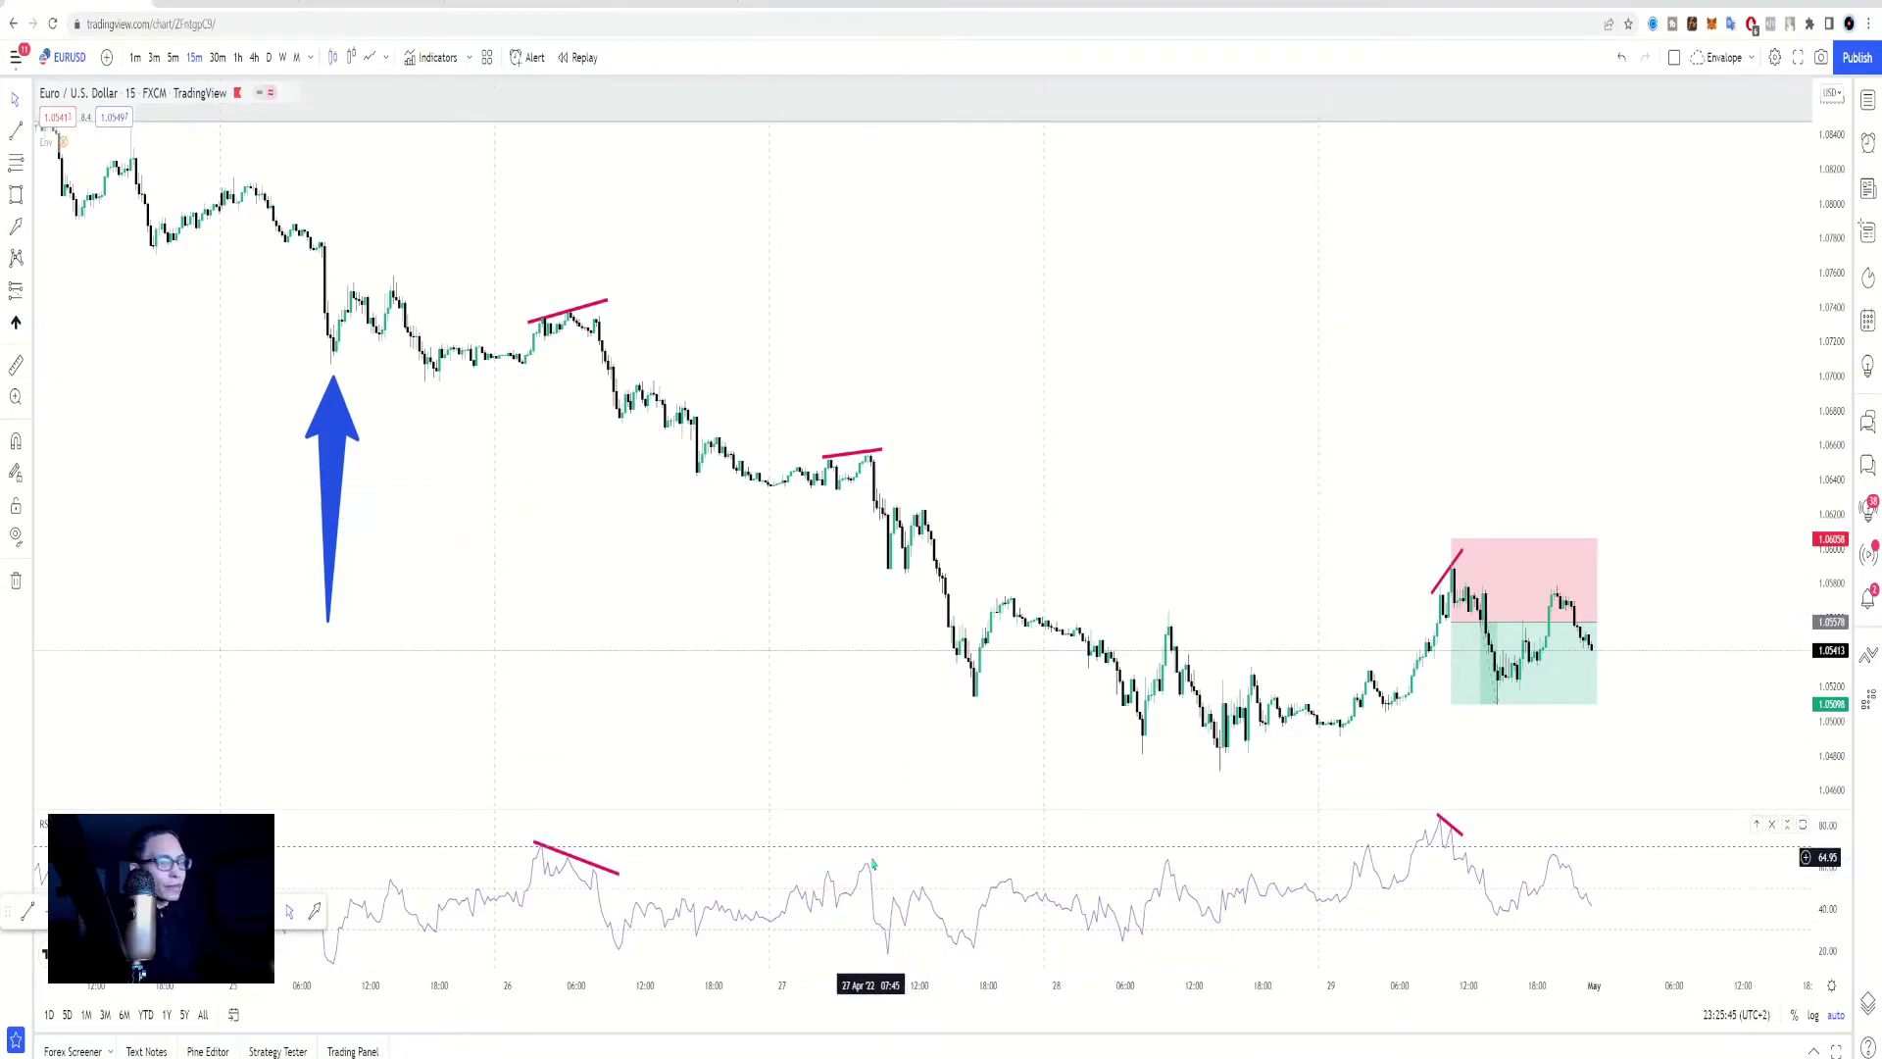
left_click(851, 455)
key("Delete")
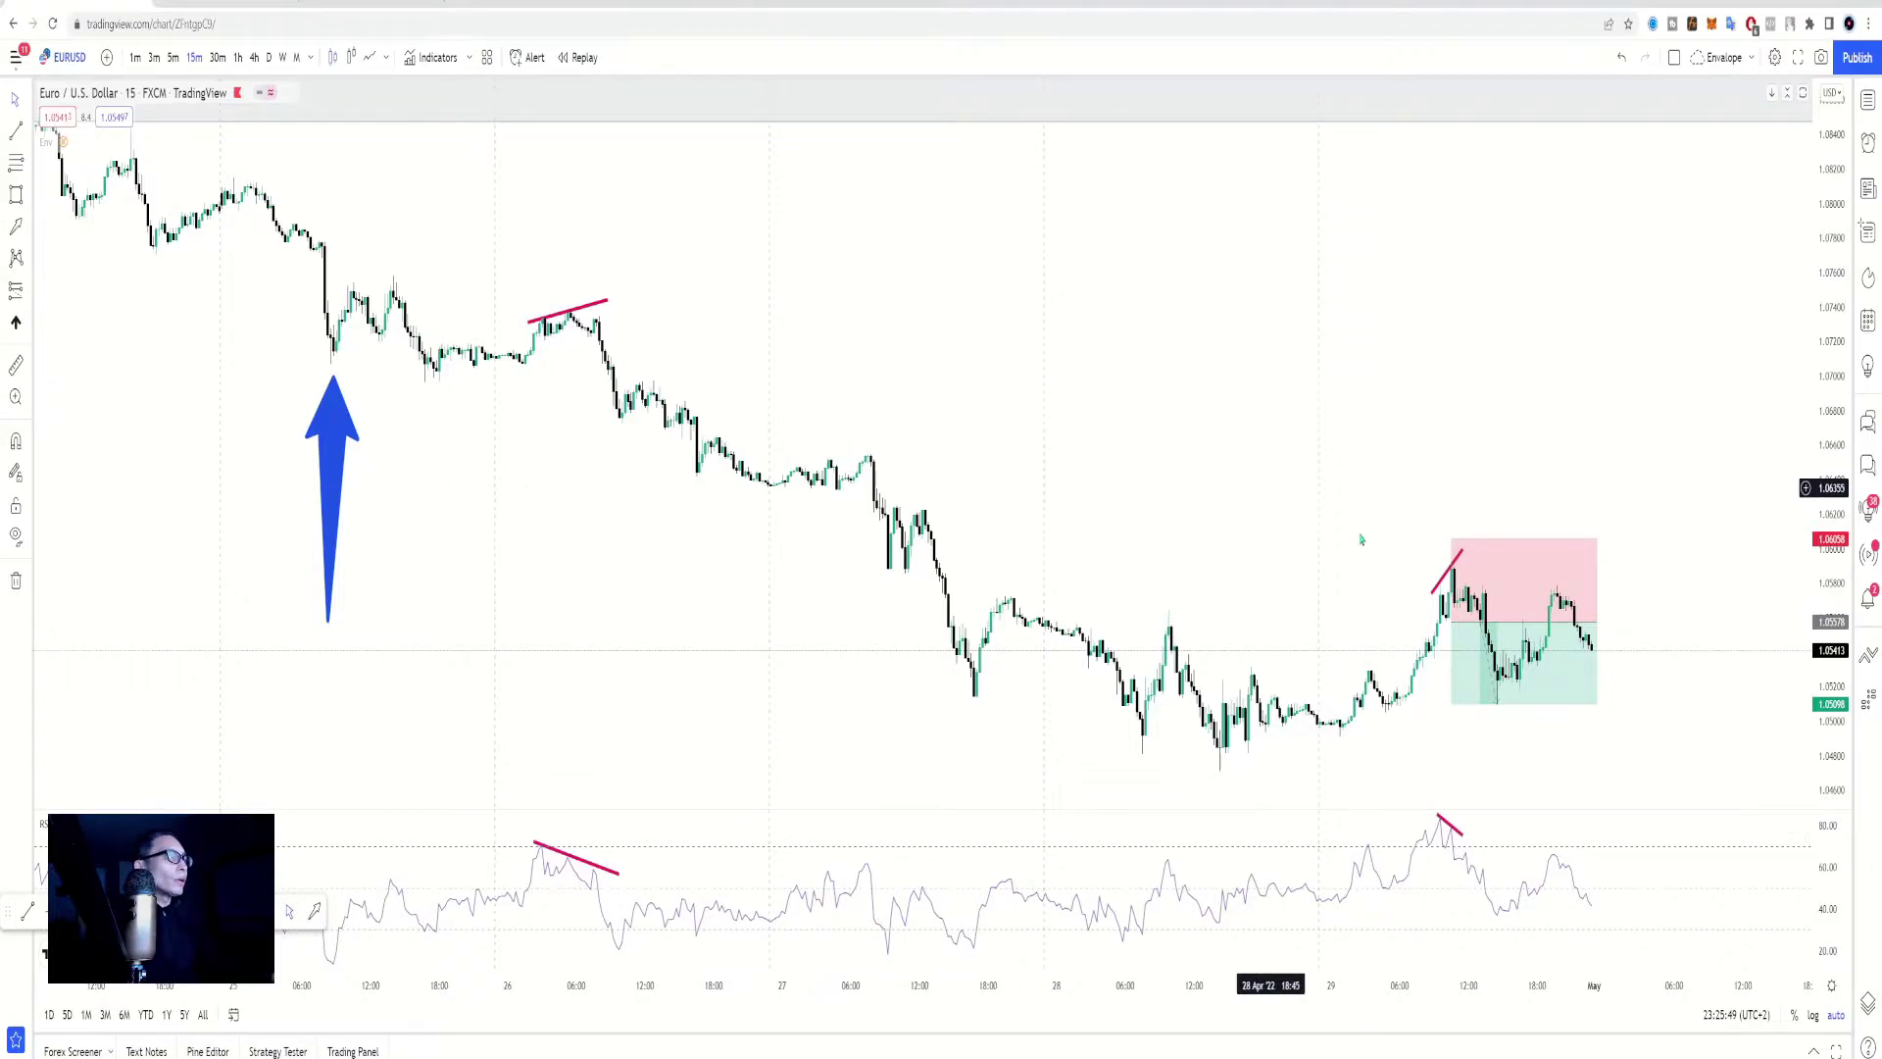
left_click(1497, 651)
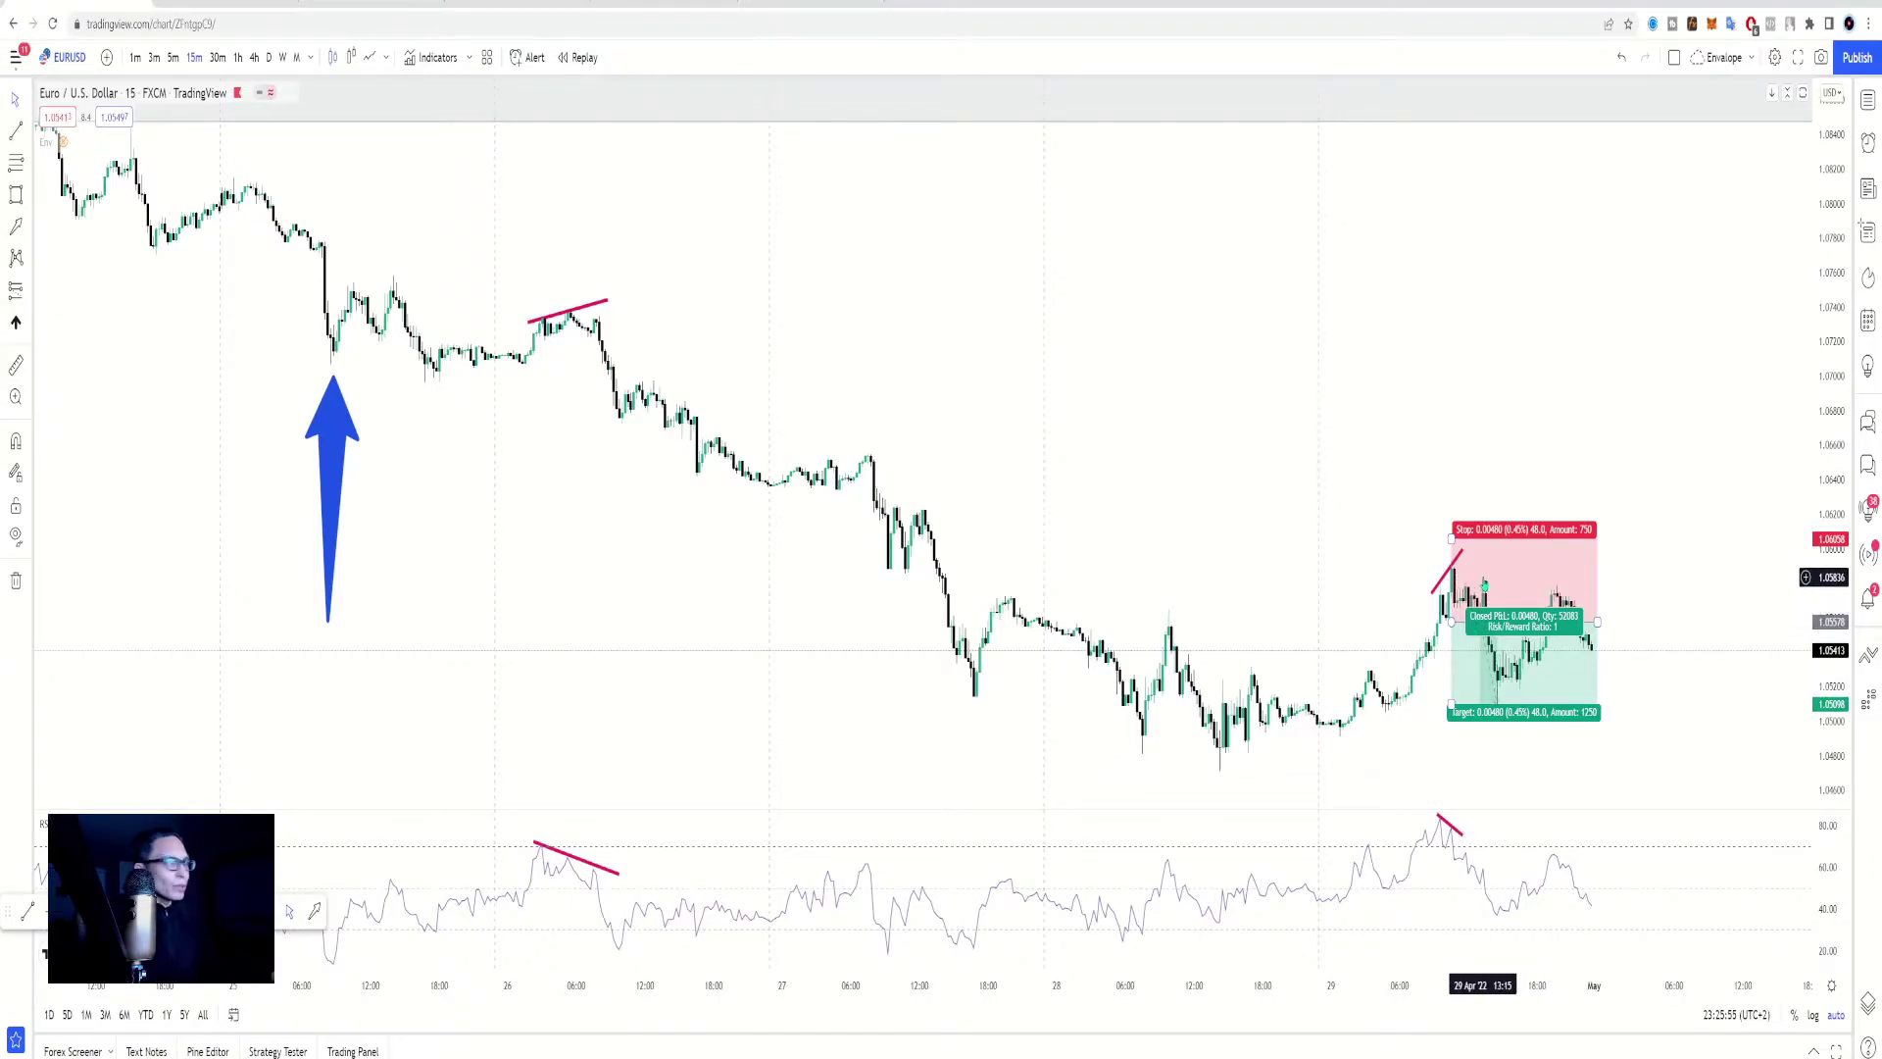
left_click(1412, 549)
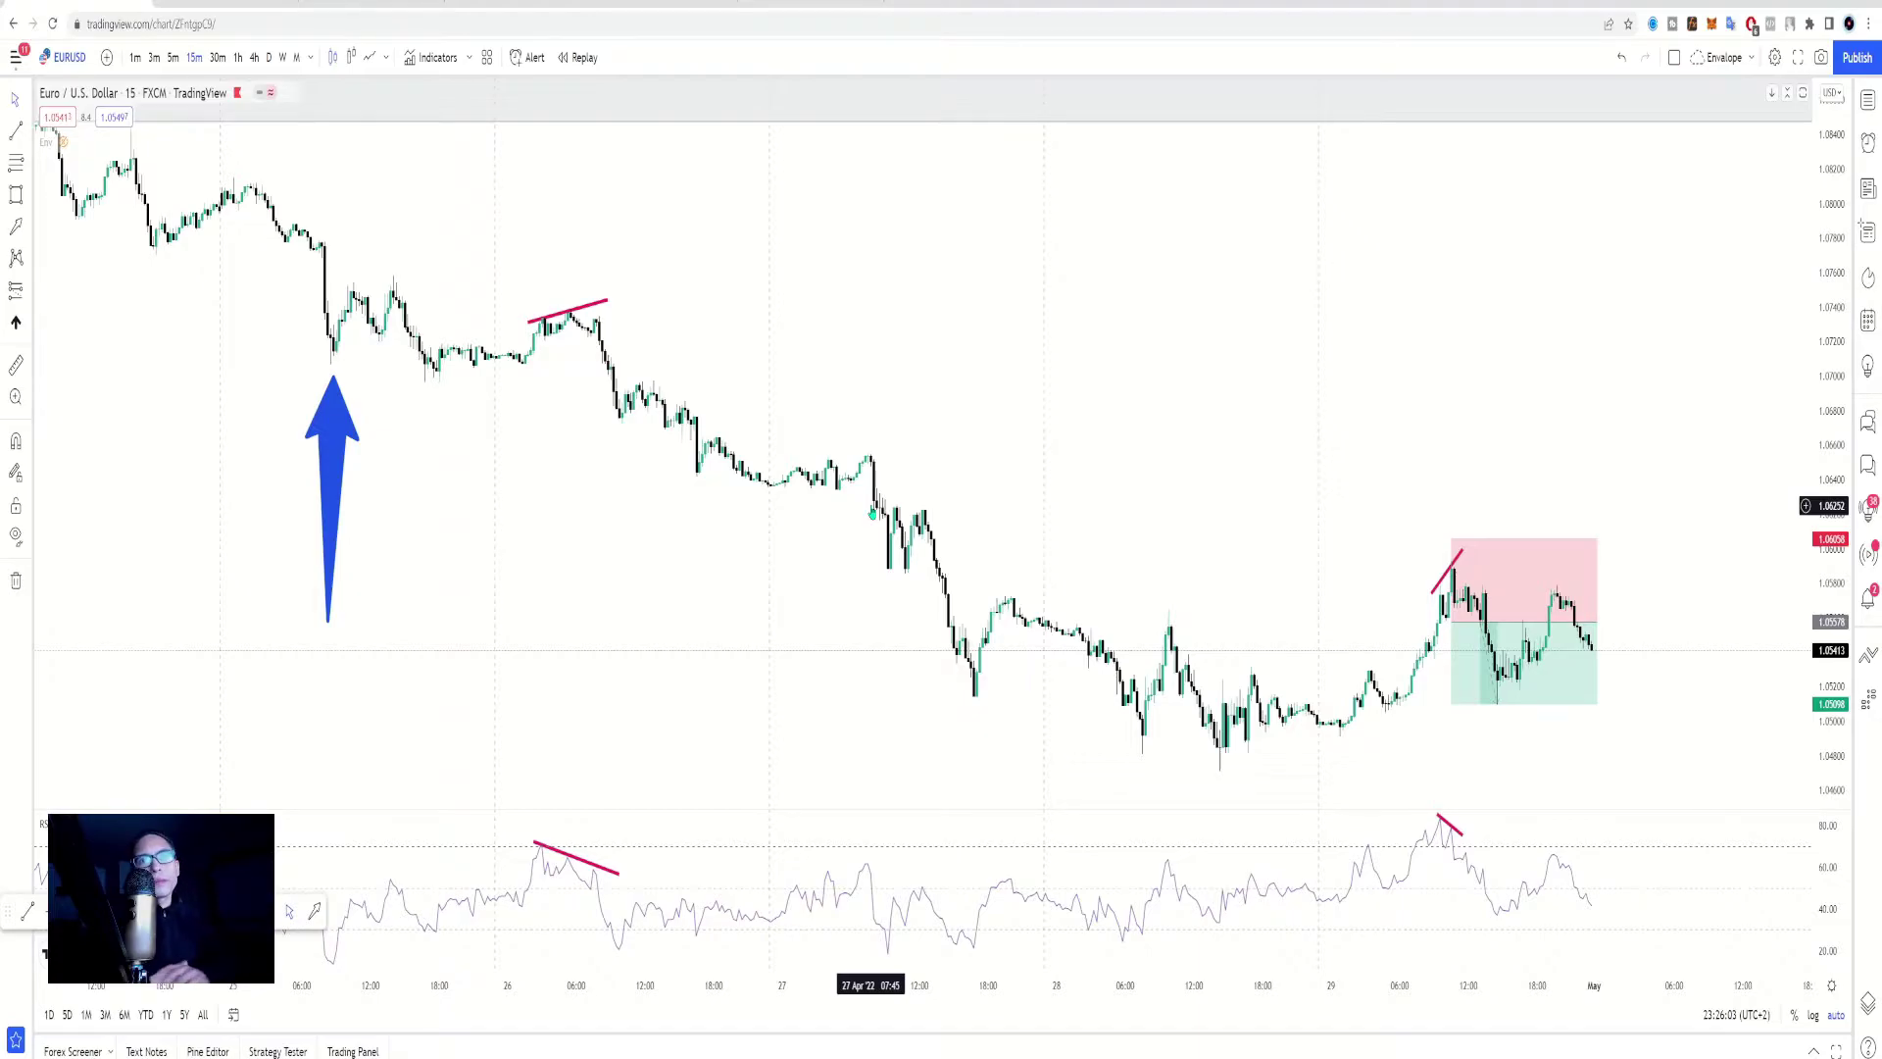
Switch to the GBPUSD chart and show it on the 15-minute timeframe with the 29 April divergence lines in view
left_click(202, 2)
scroll(729, 381, "up", 3)
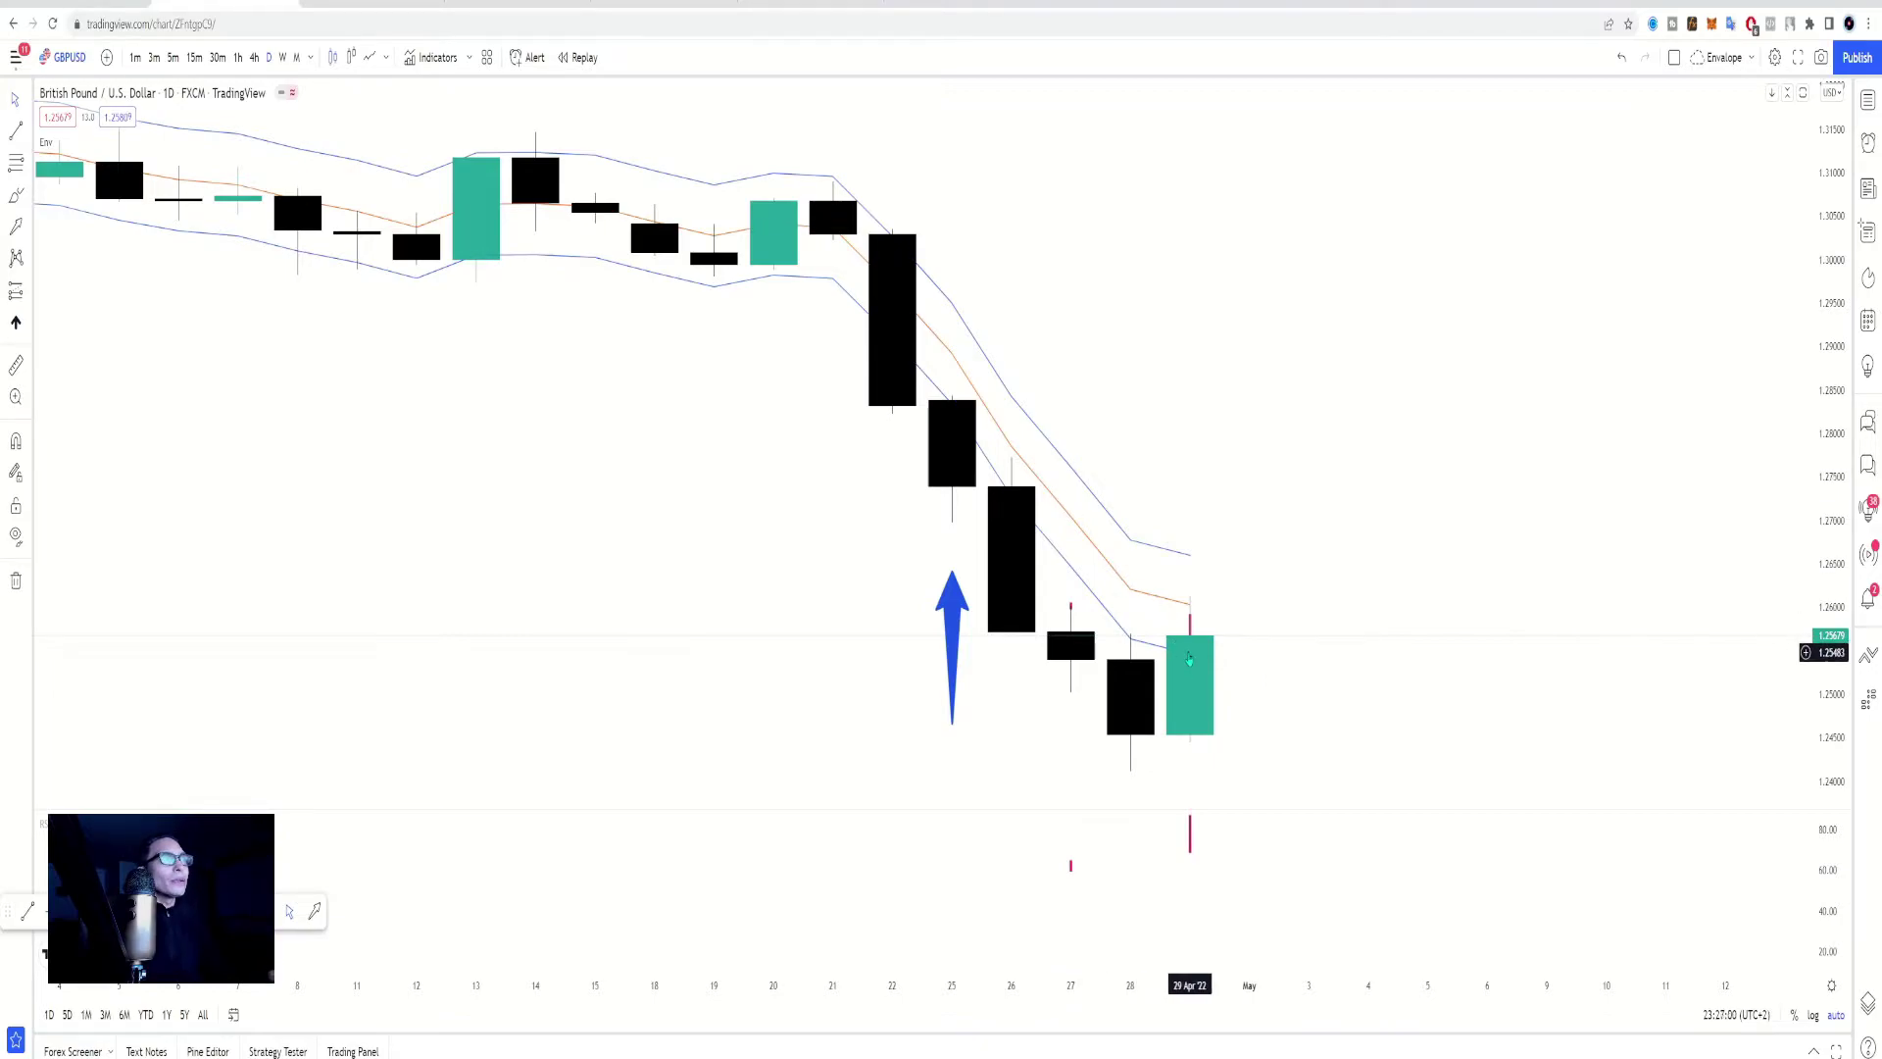
left_click(194, 57)
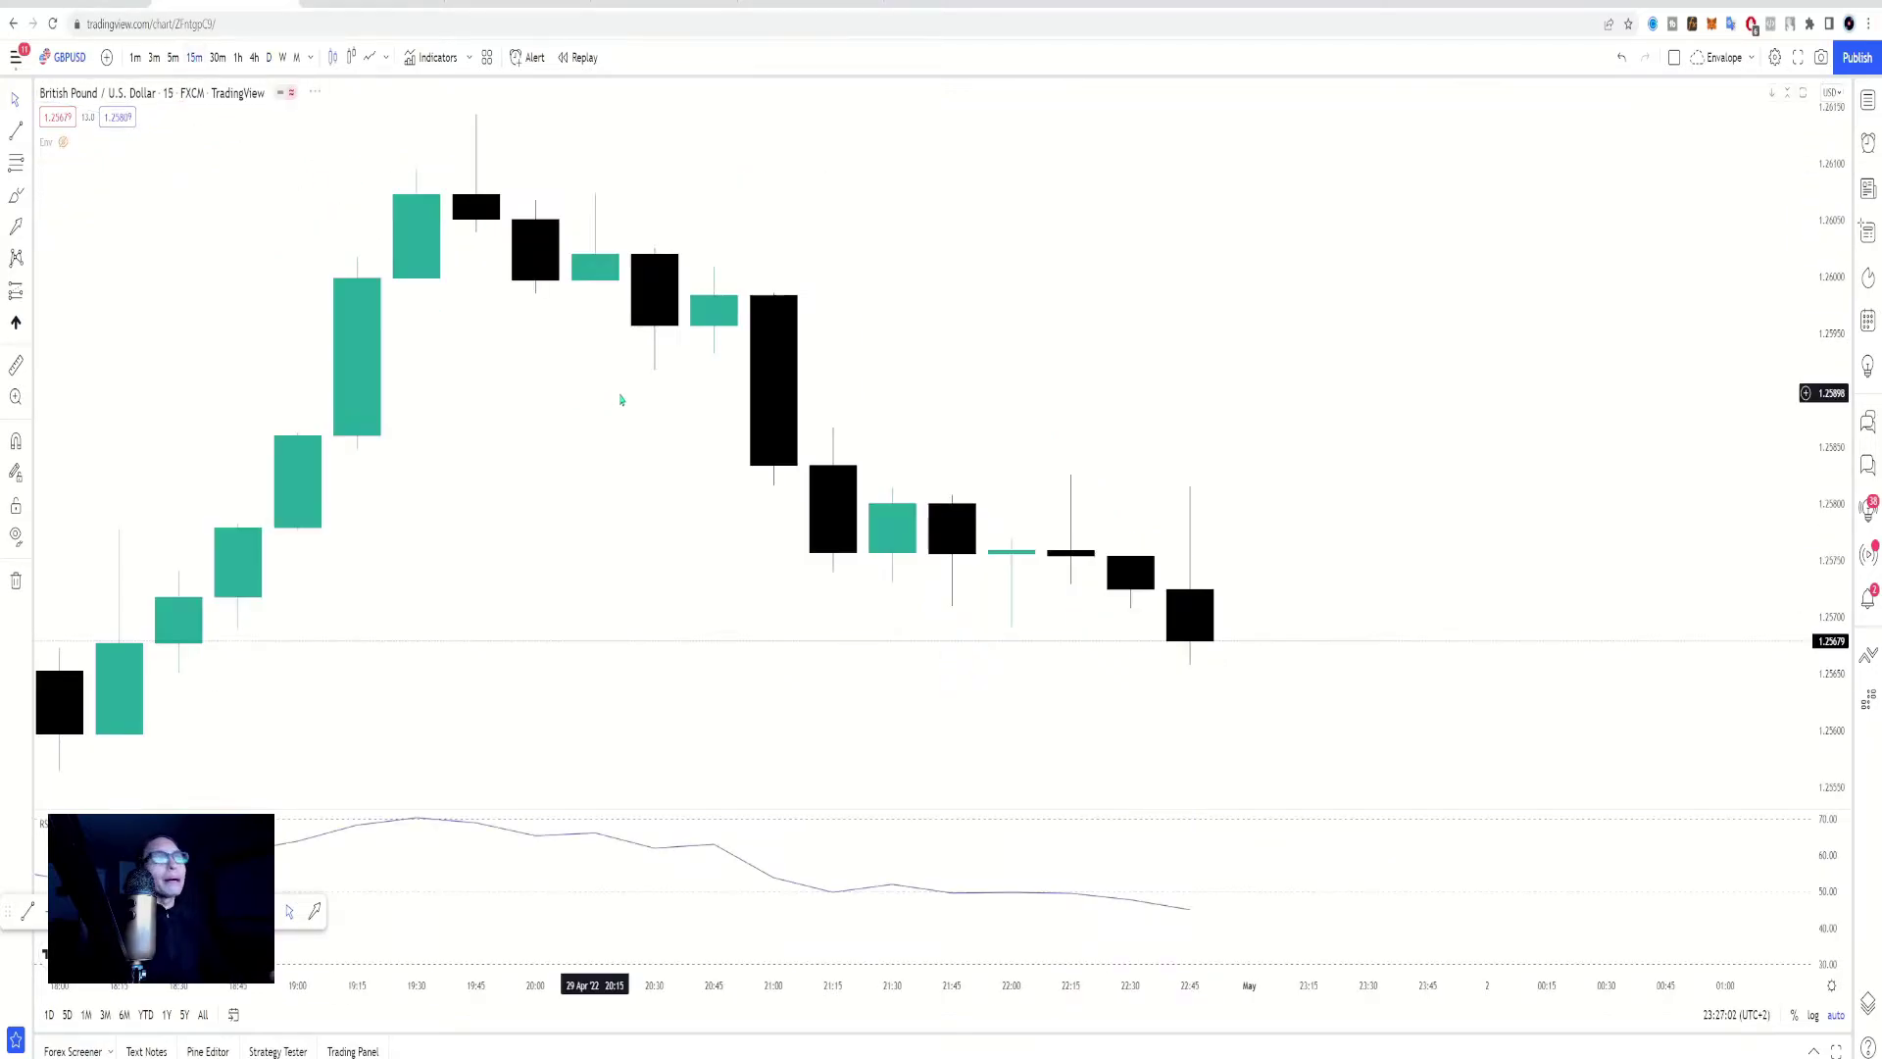
scroll(1053, 428, "down", 5)
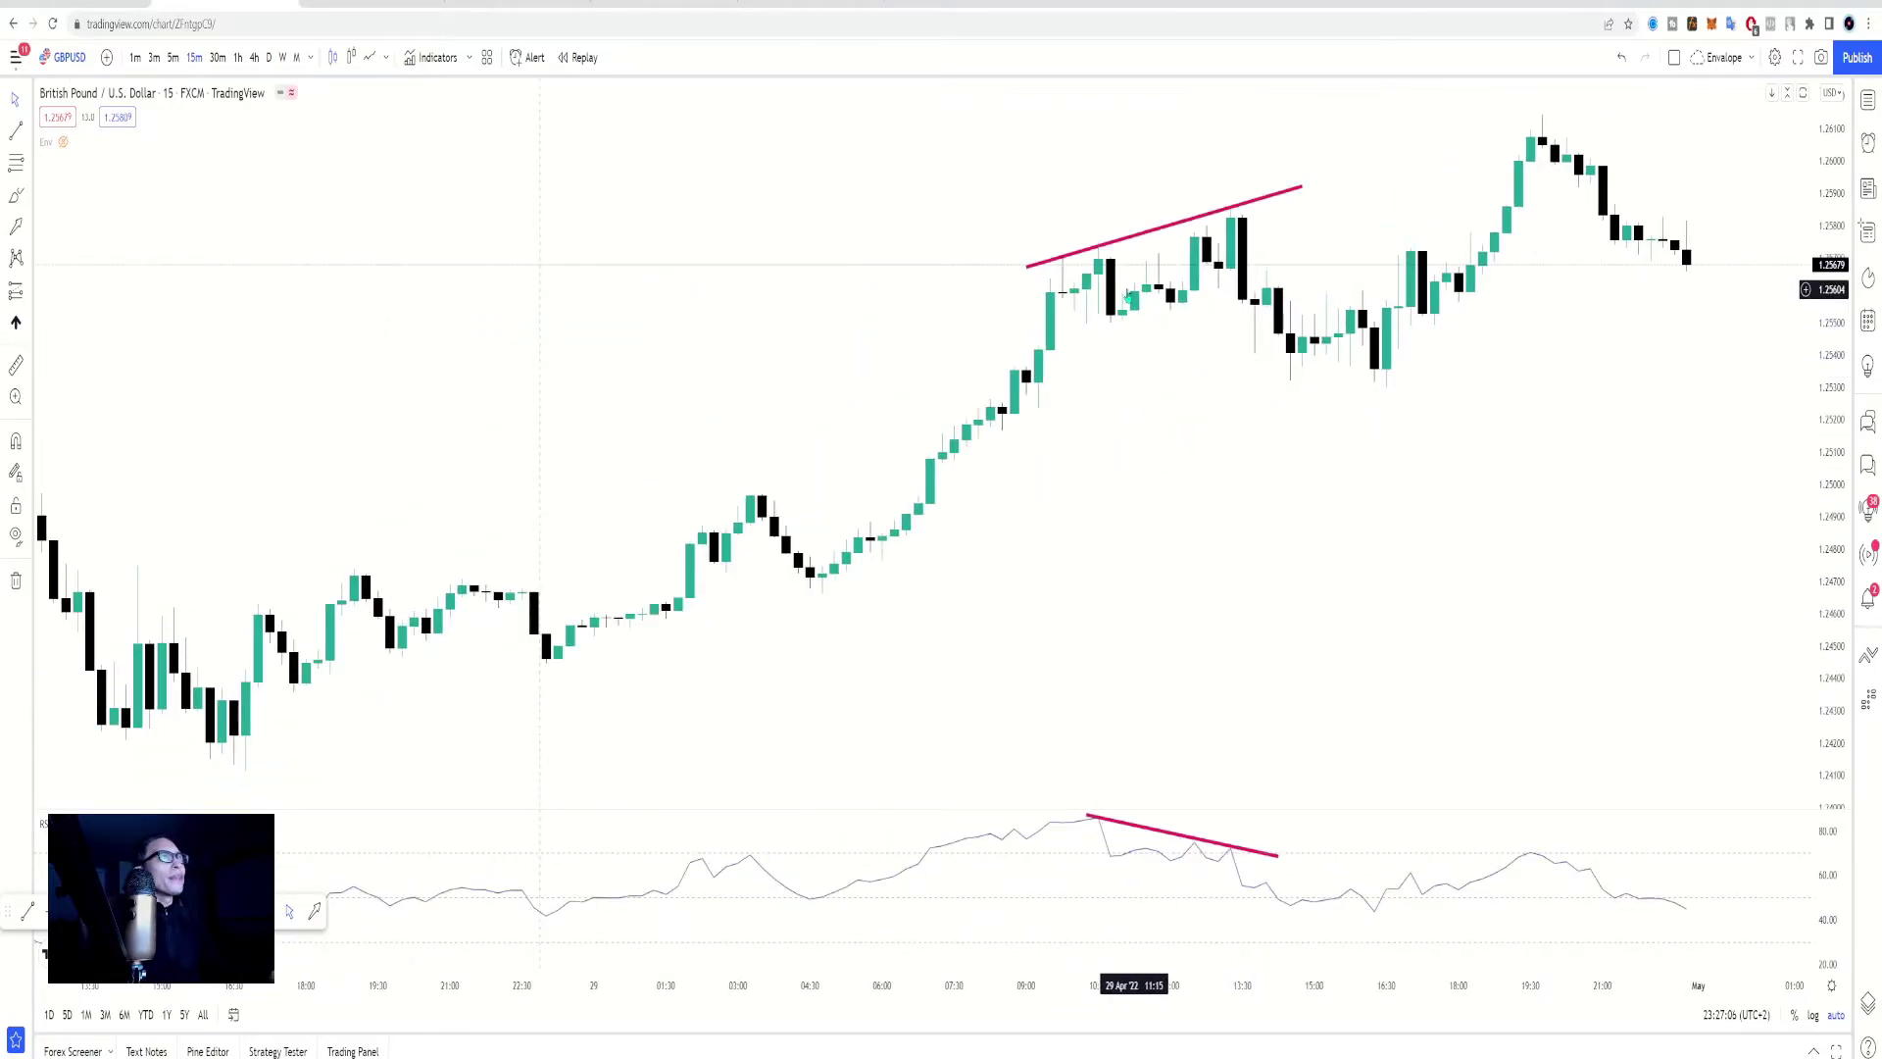
Extend the end of the 29 April price trend line to the 20:00 high at about 1.26124
scroll(1317, 201, "left", 5)
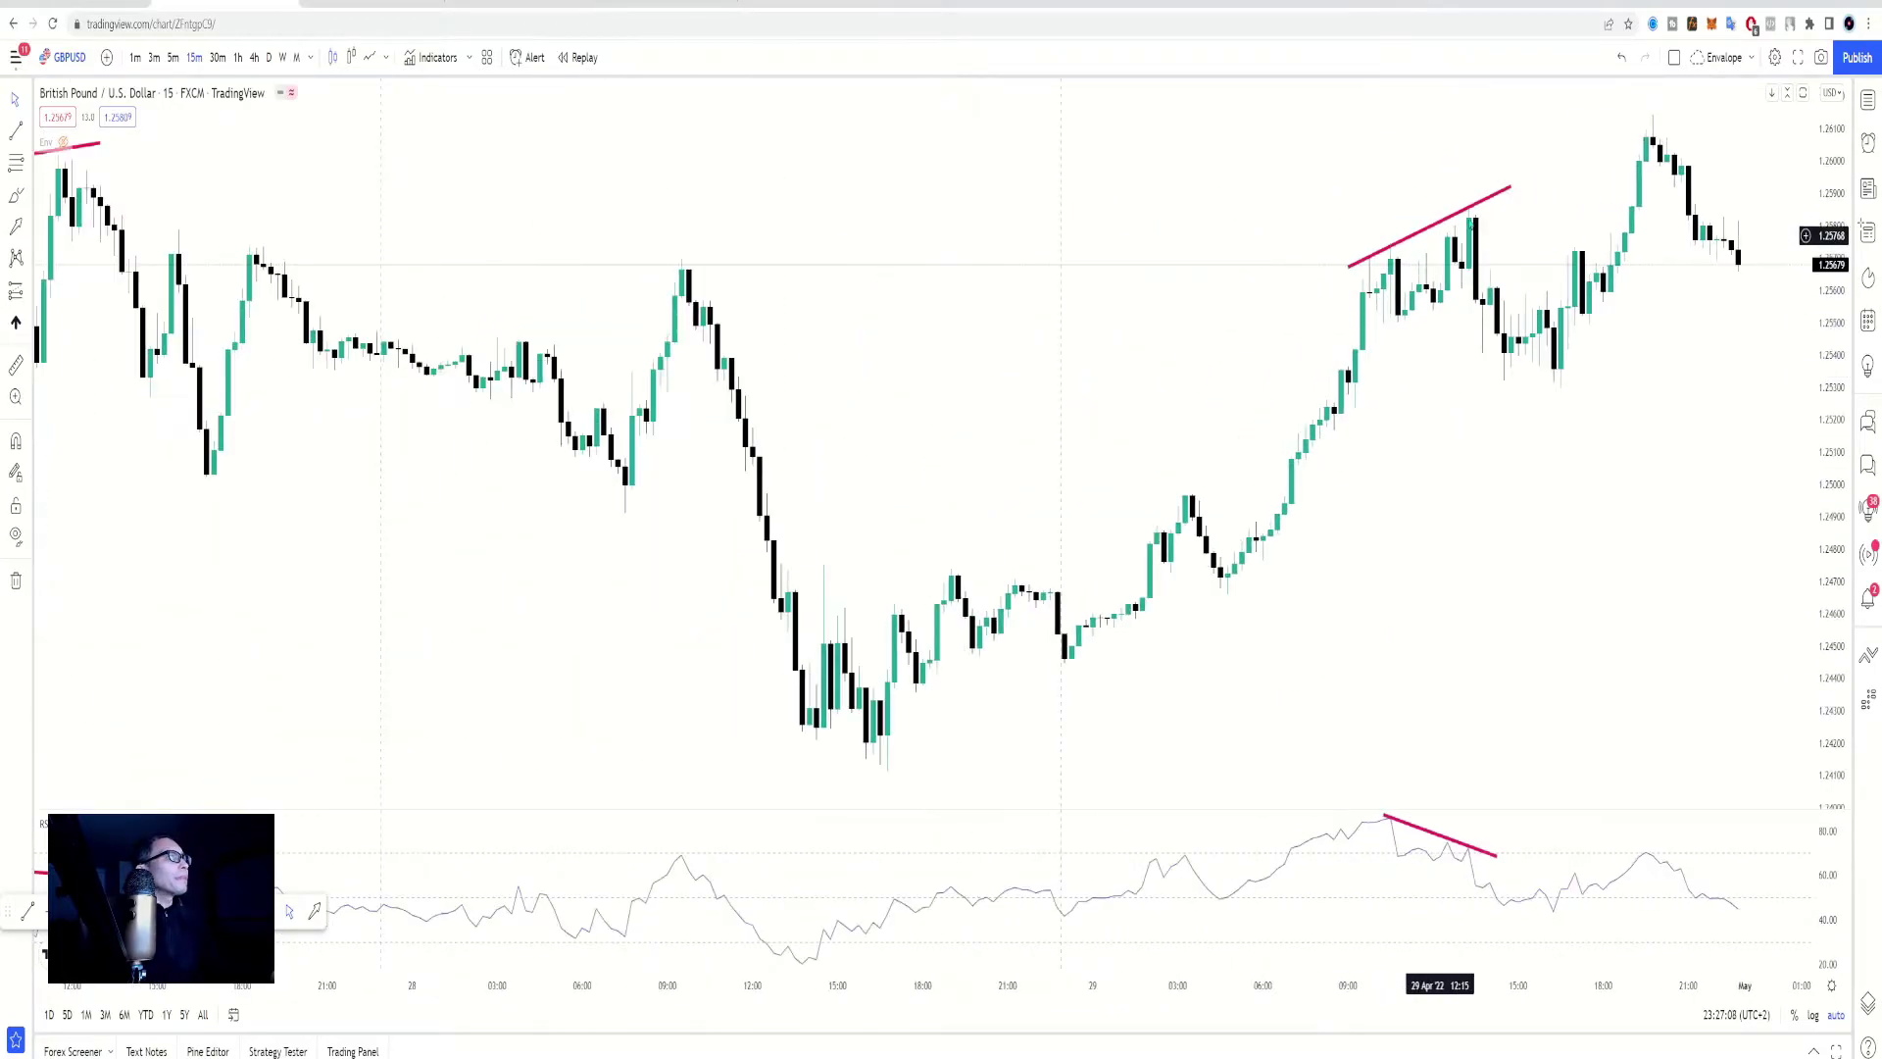
double_click(1505, 196)
key("Escape")
left_click_drag(1510, 187, 1660, 121)
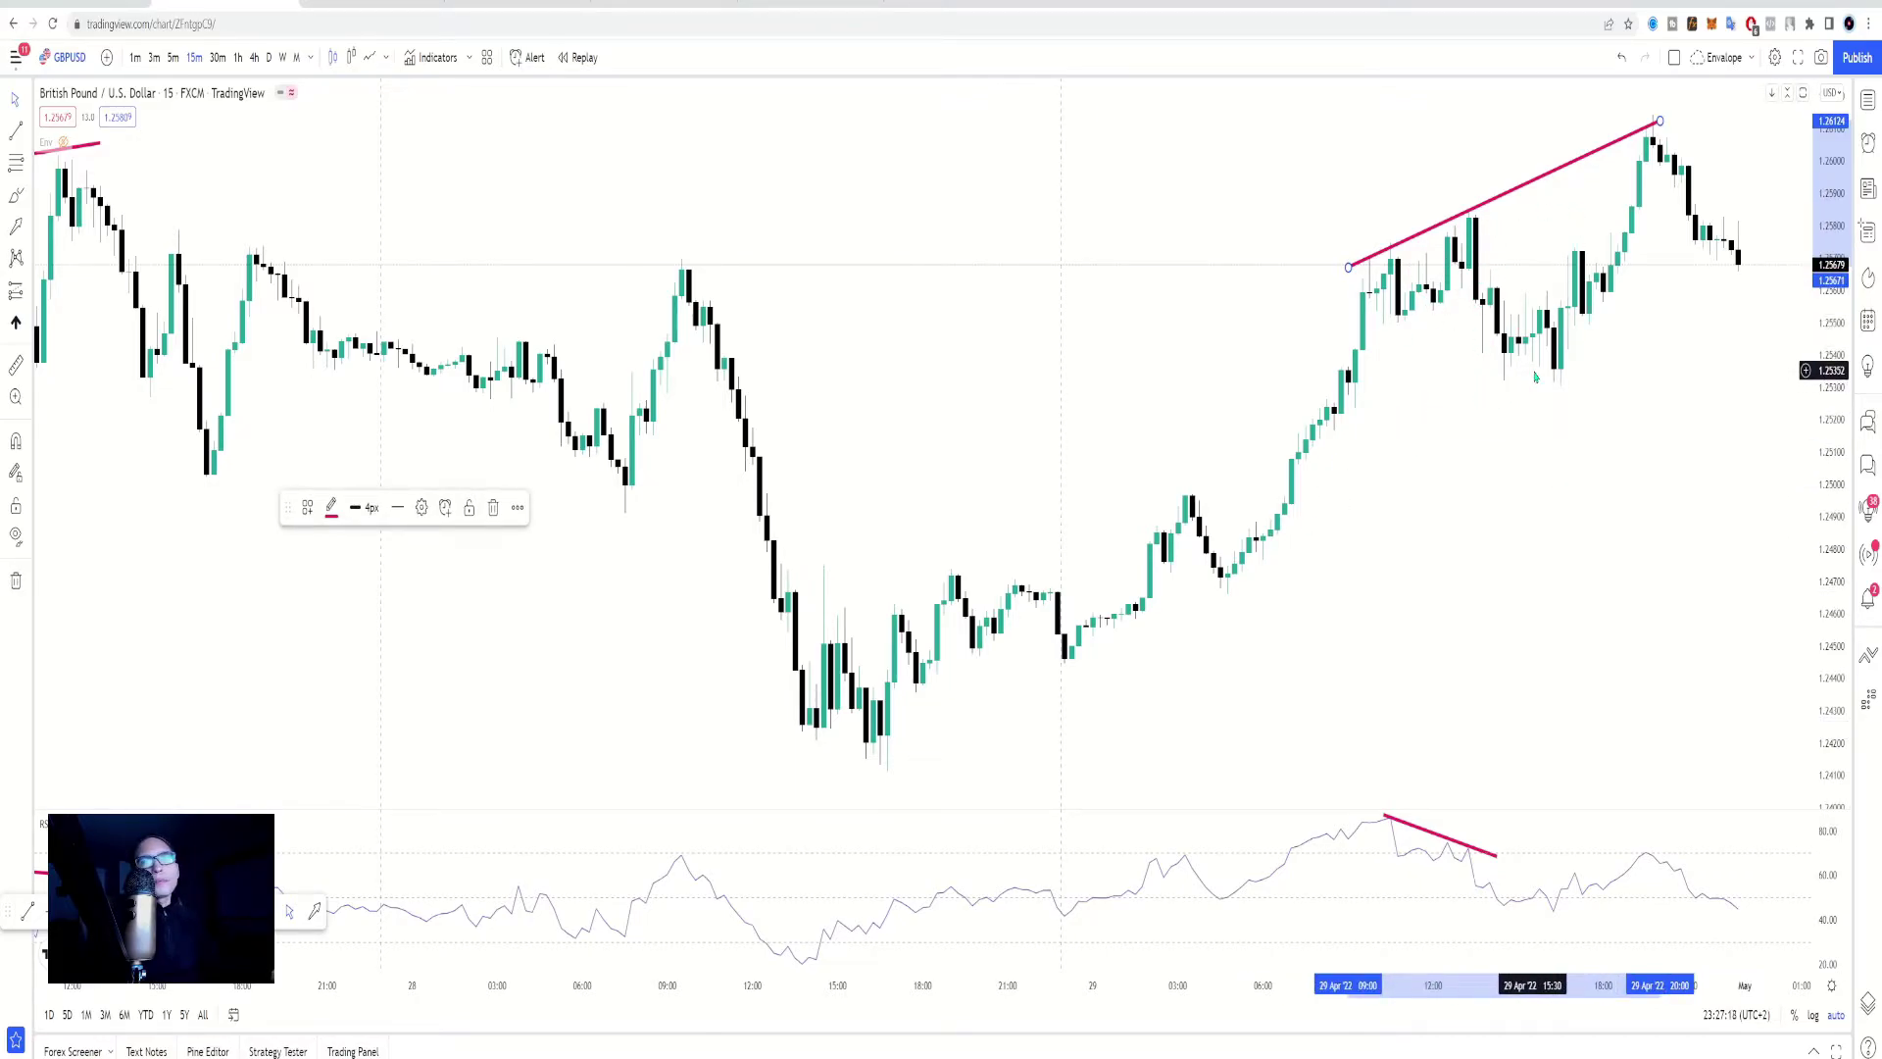
Examine the GBPUSD price action from the blue arrow through the 27 April price and RSI divergence to 29 April
left_click_drag(196, 549, 693, 571)
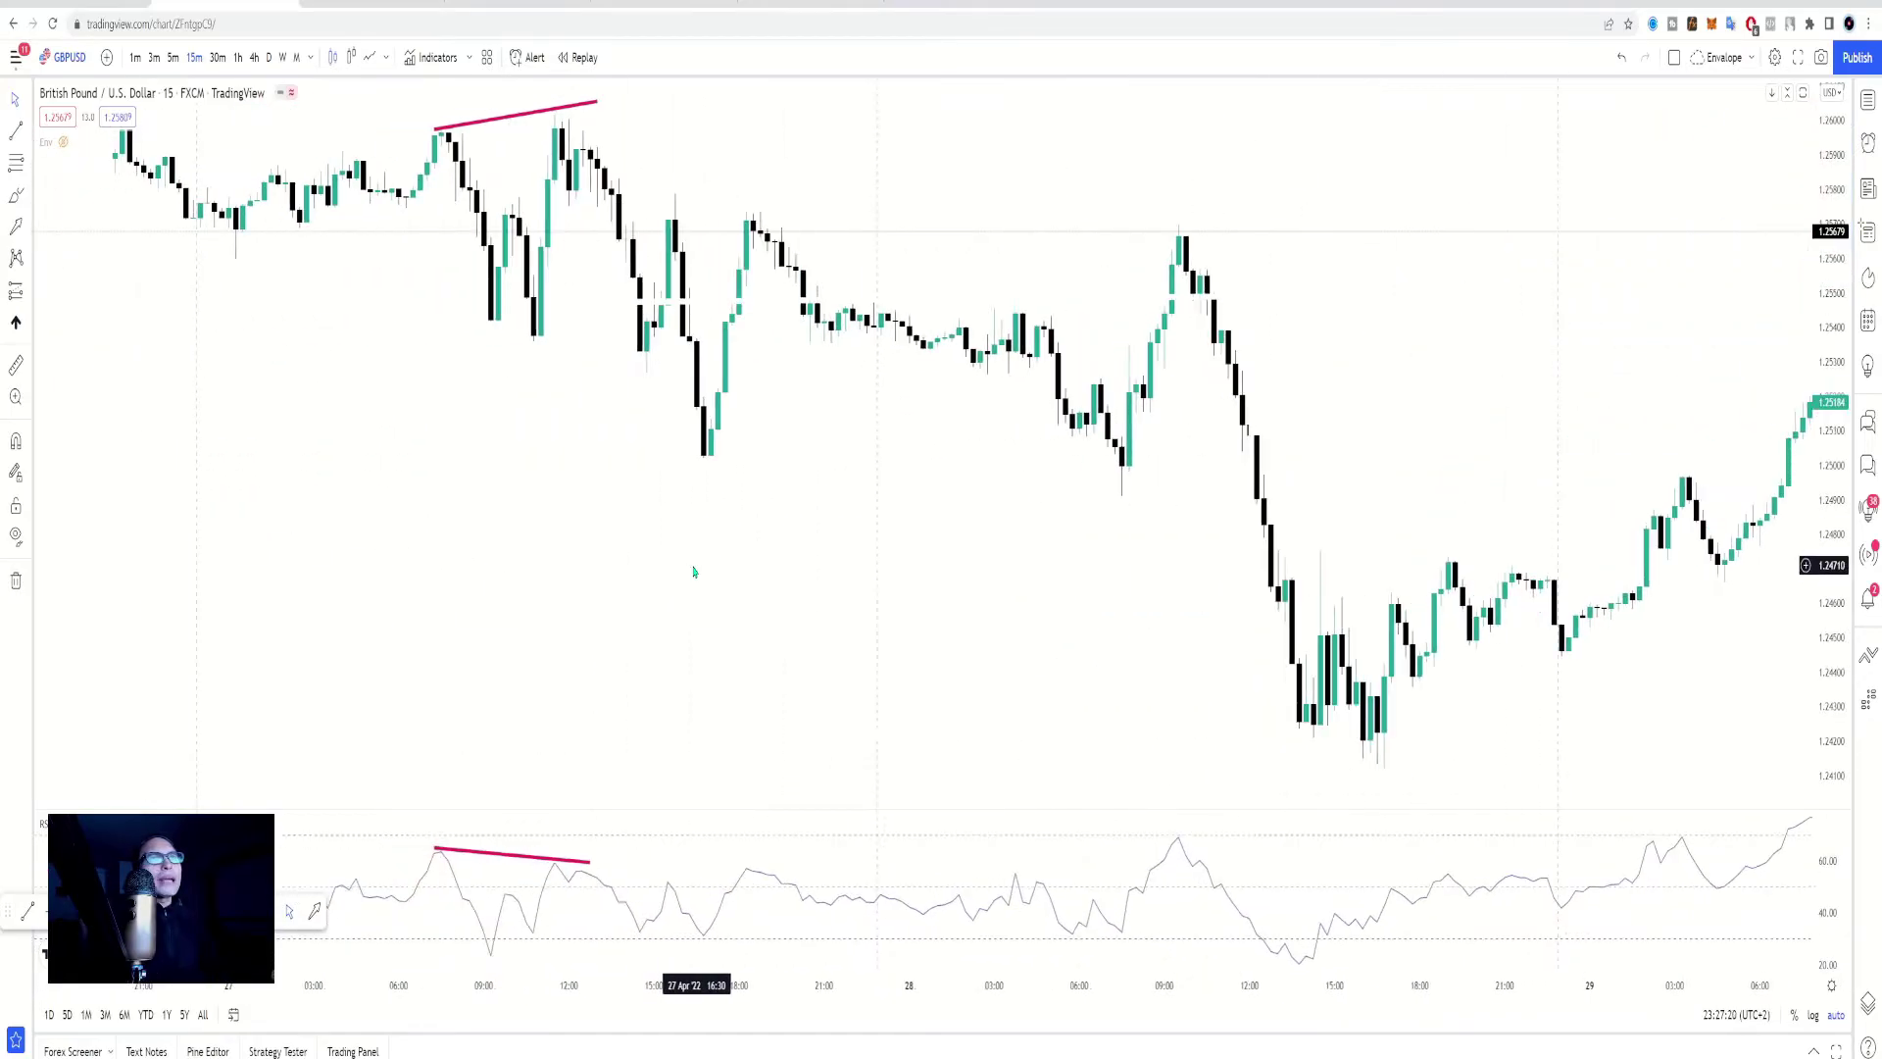
scroll(471, 485, "down", 3)
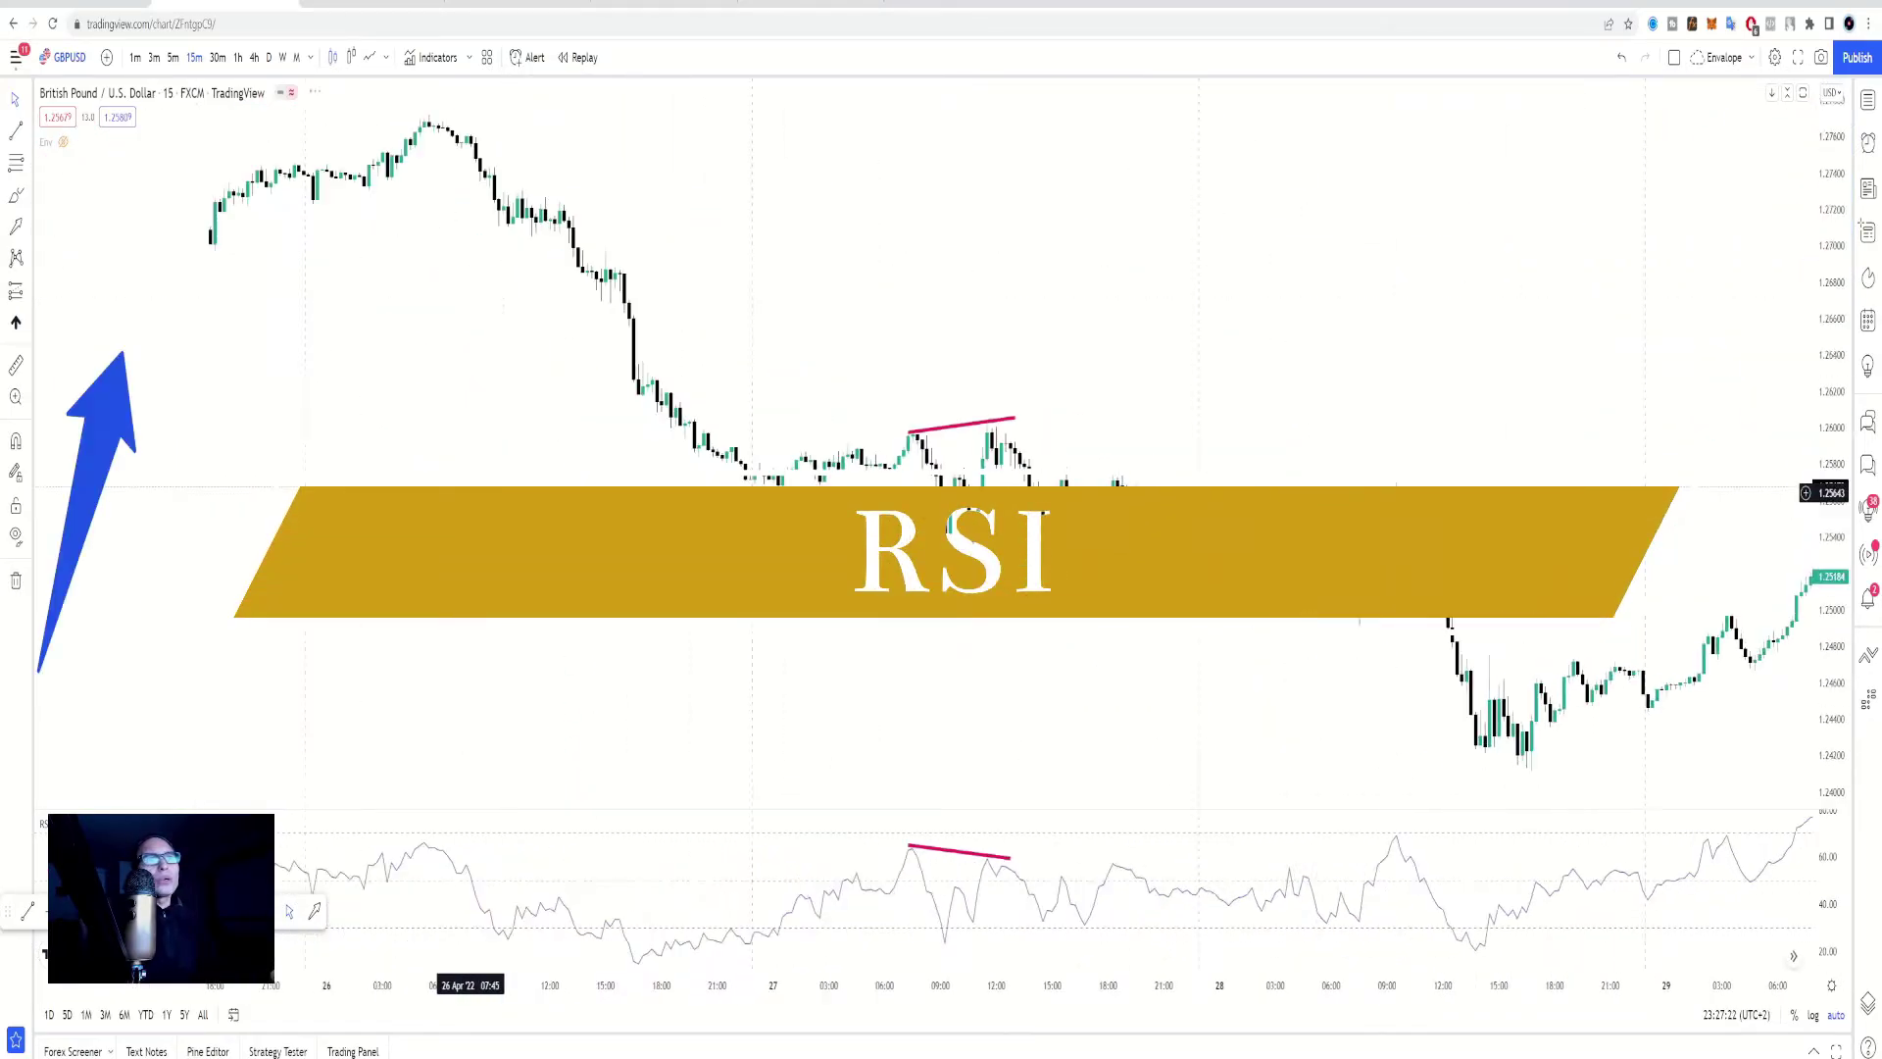
scroll(470, 485, "down", 1)
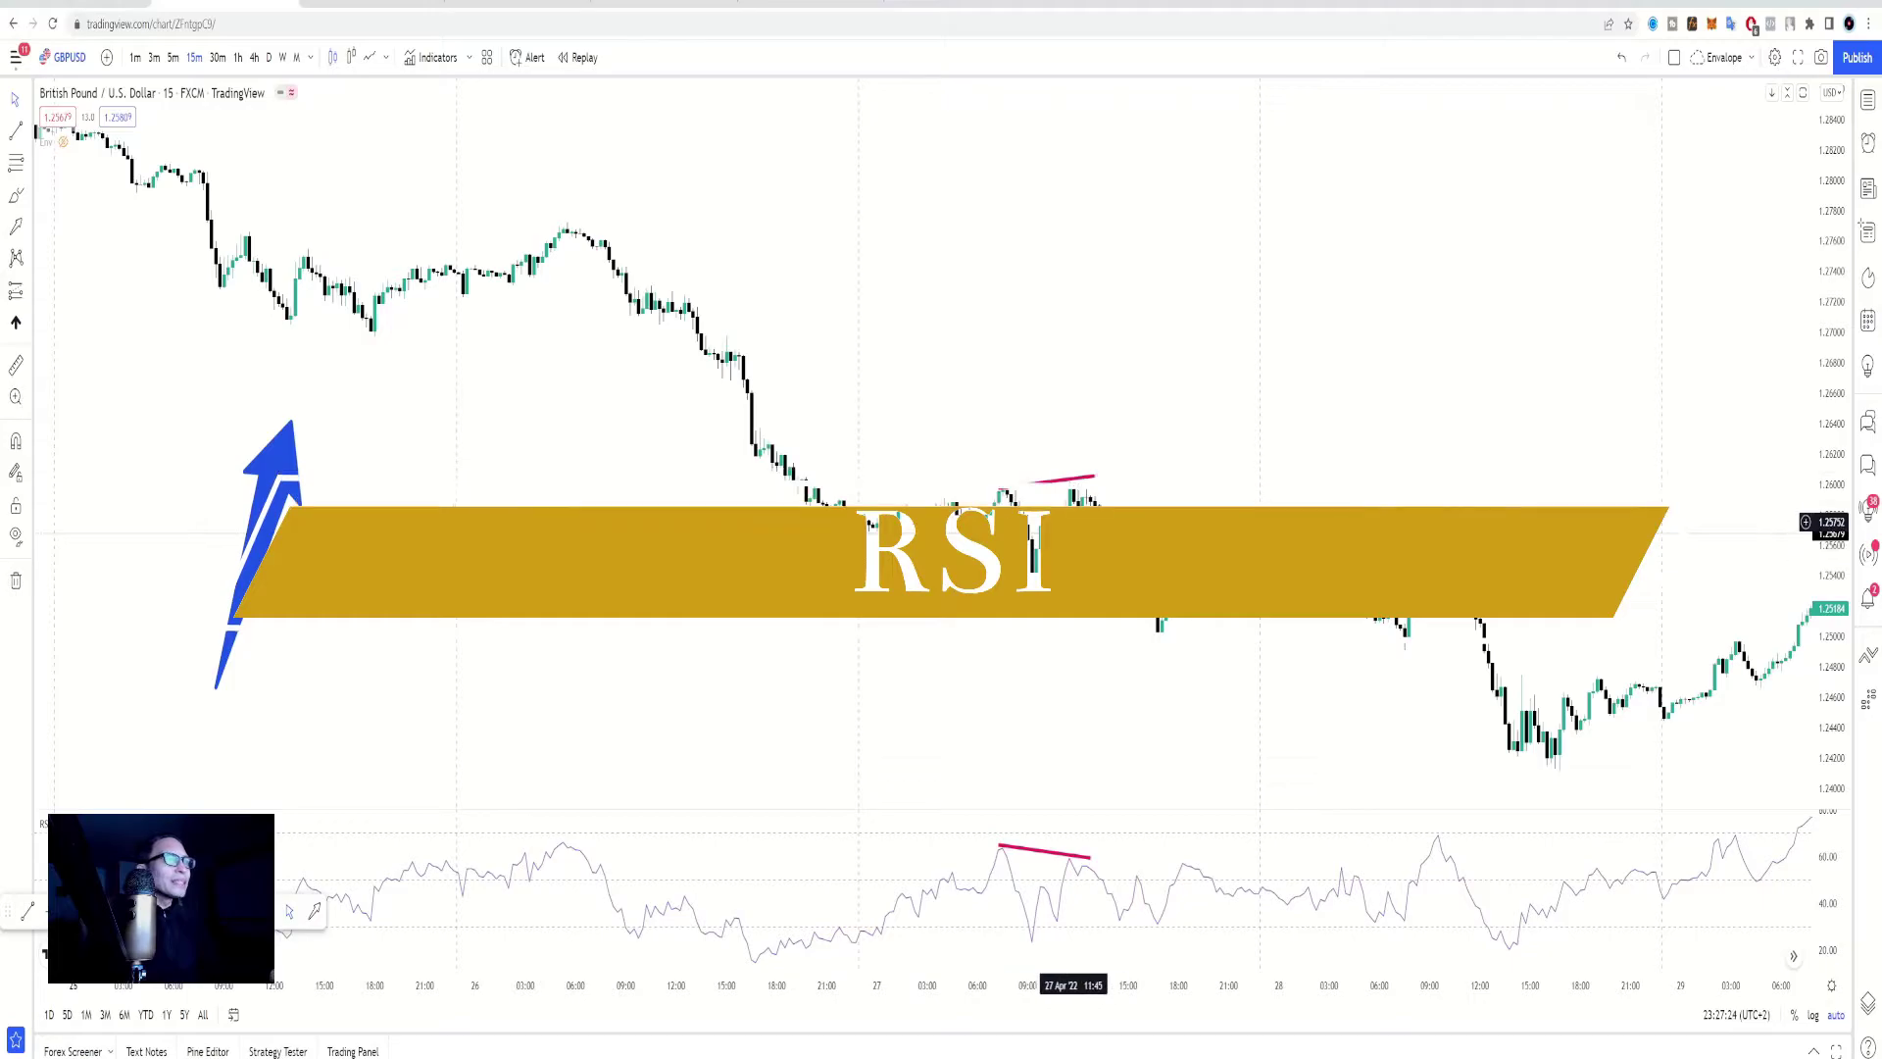
scroll(1307, 406, "up", 3)
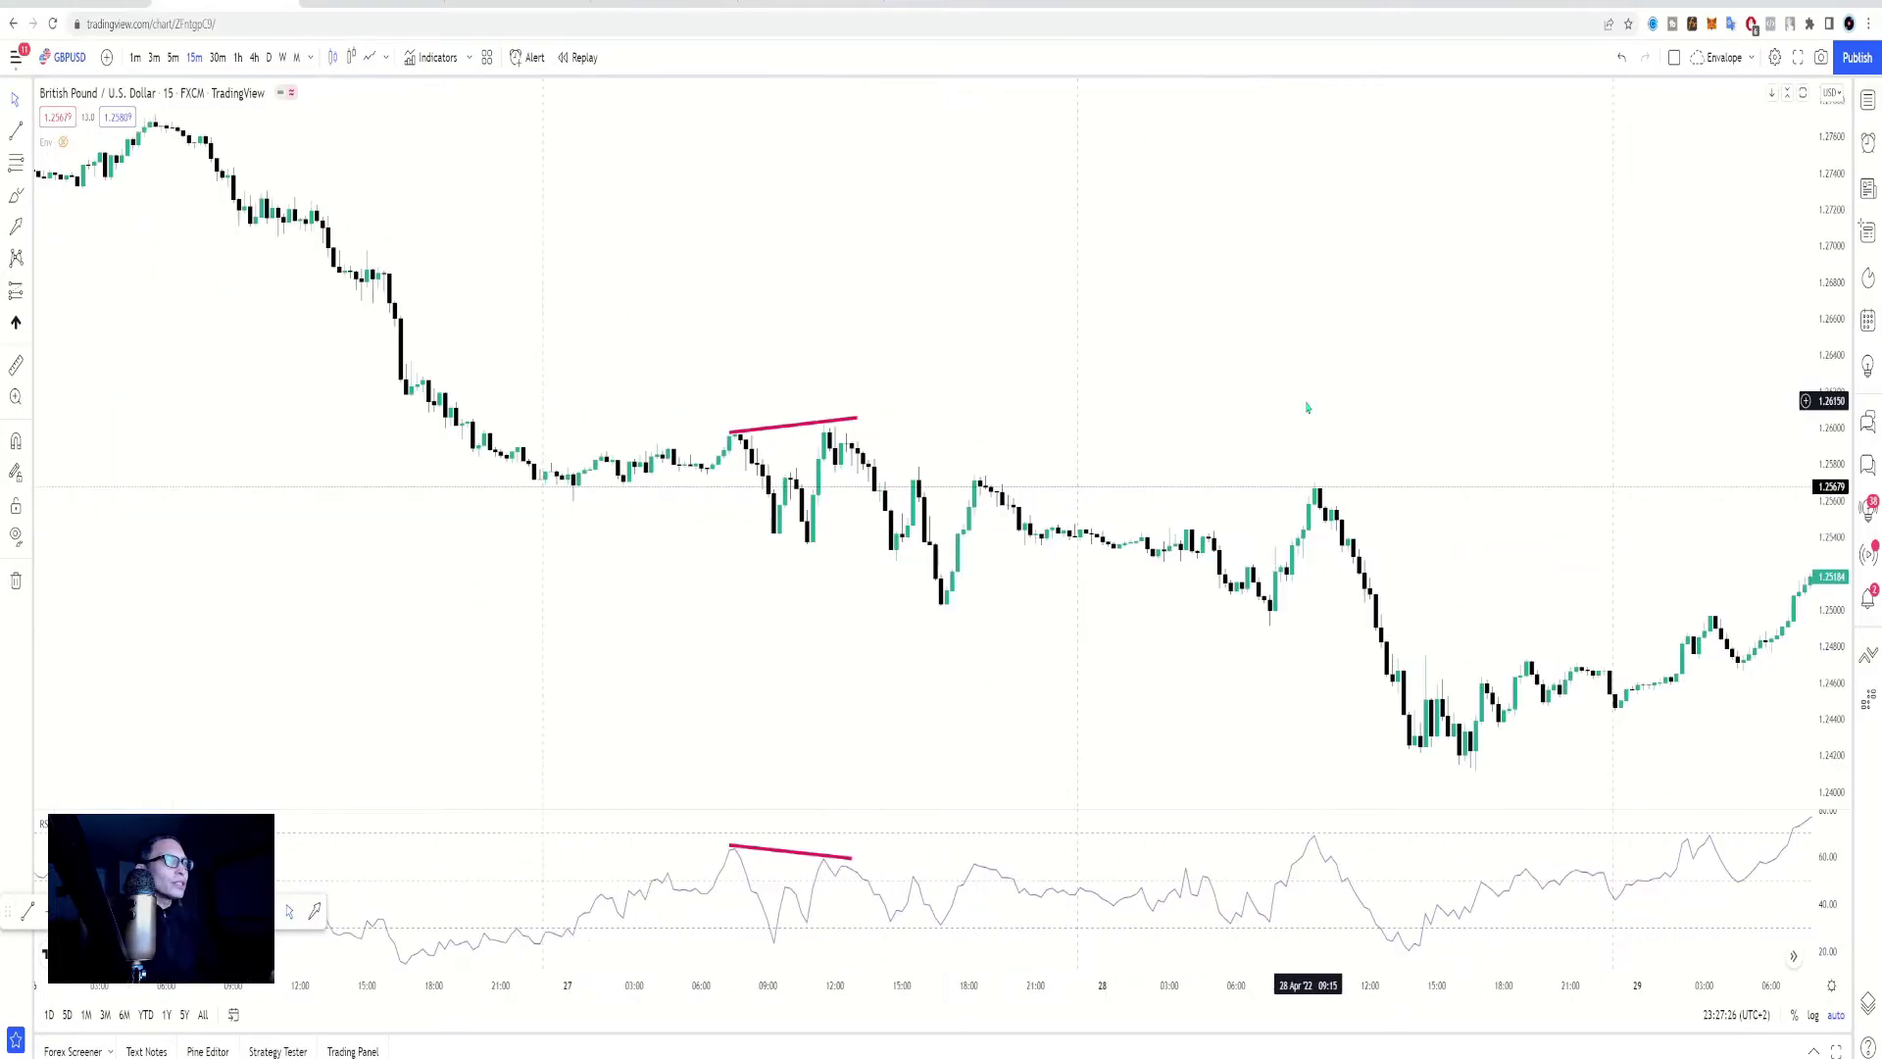
scroll(1307, 407, "up", 2)
left_click_drag(1269, 420, 1206, 424)
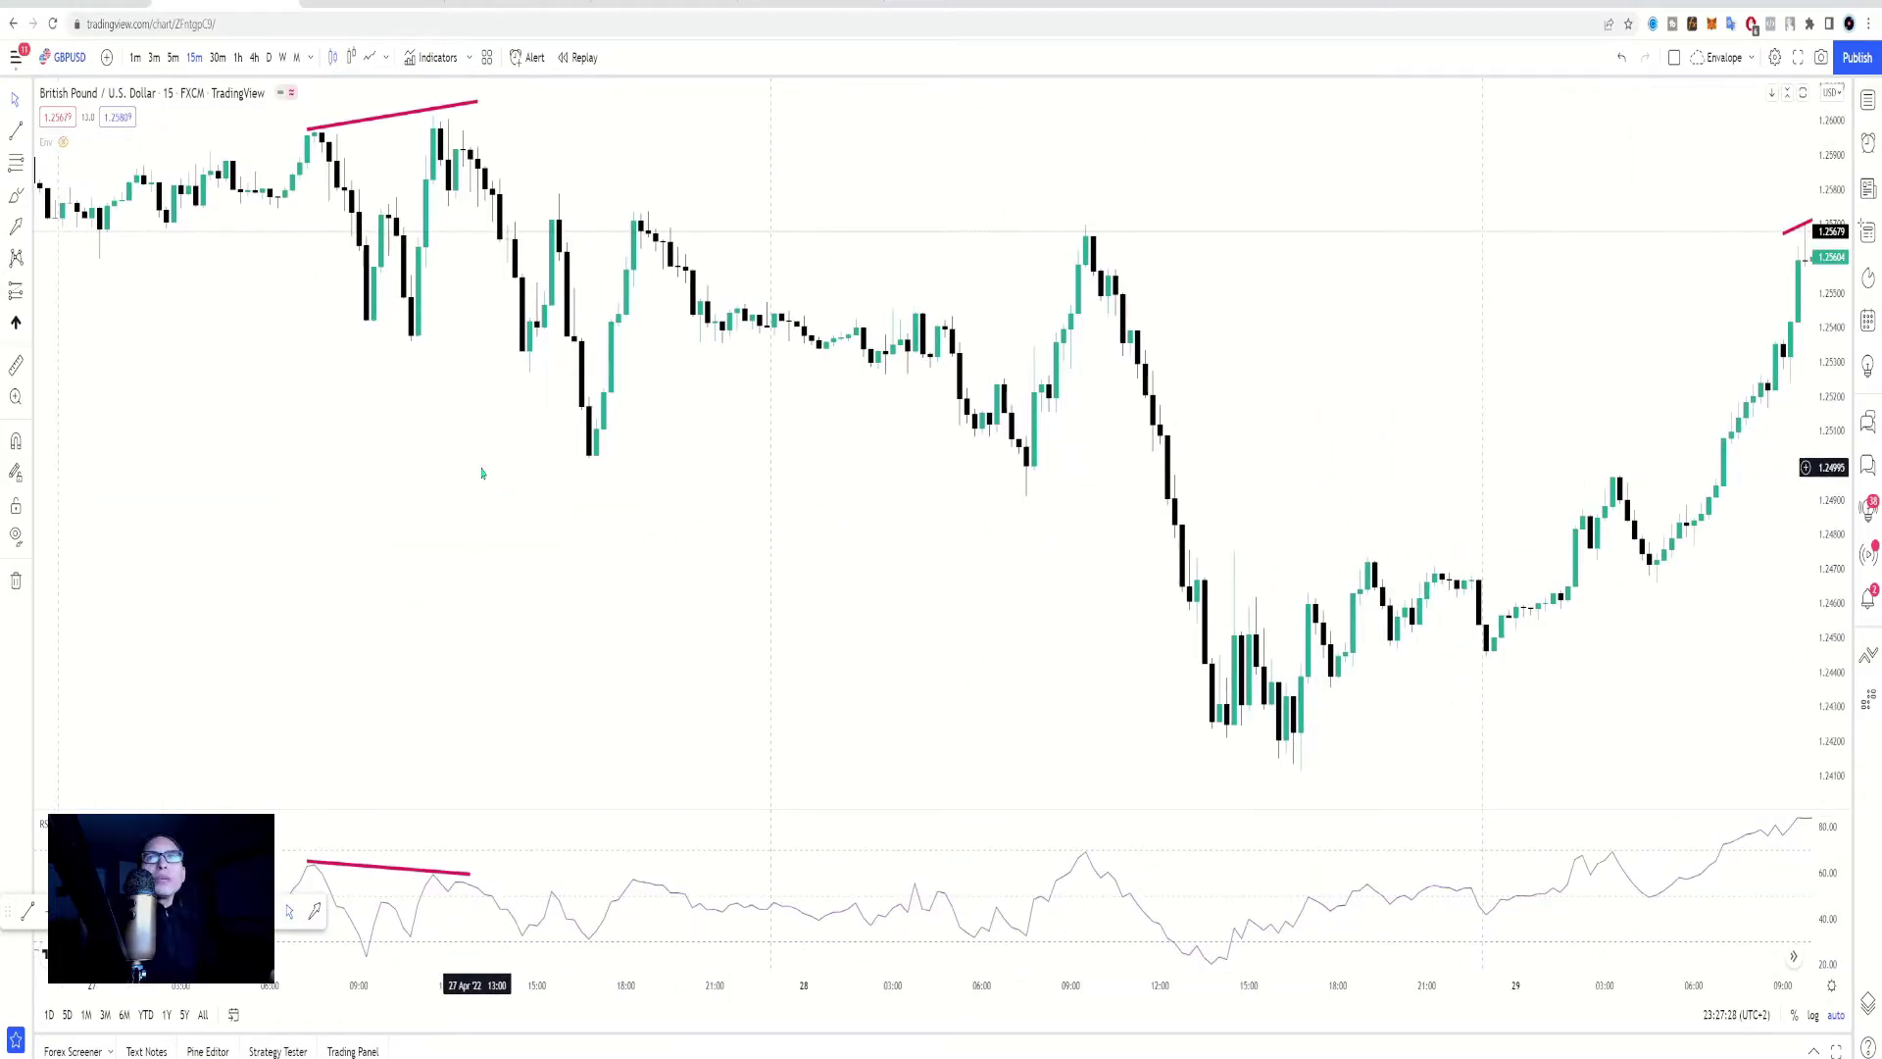
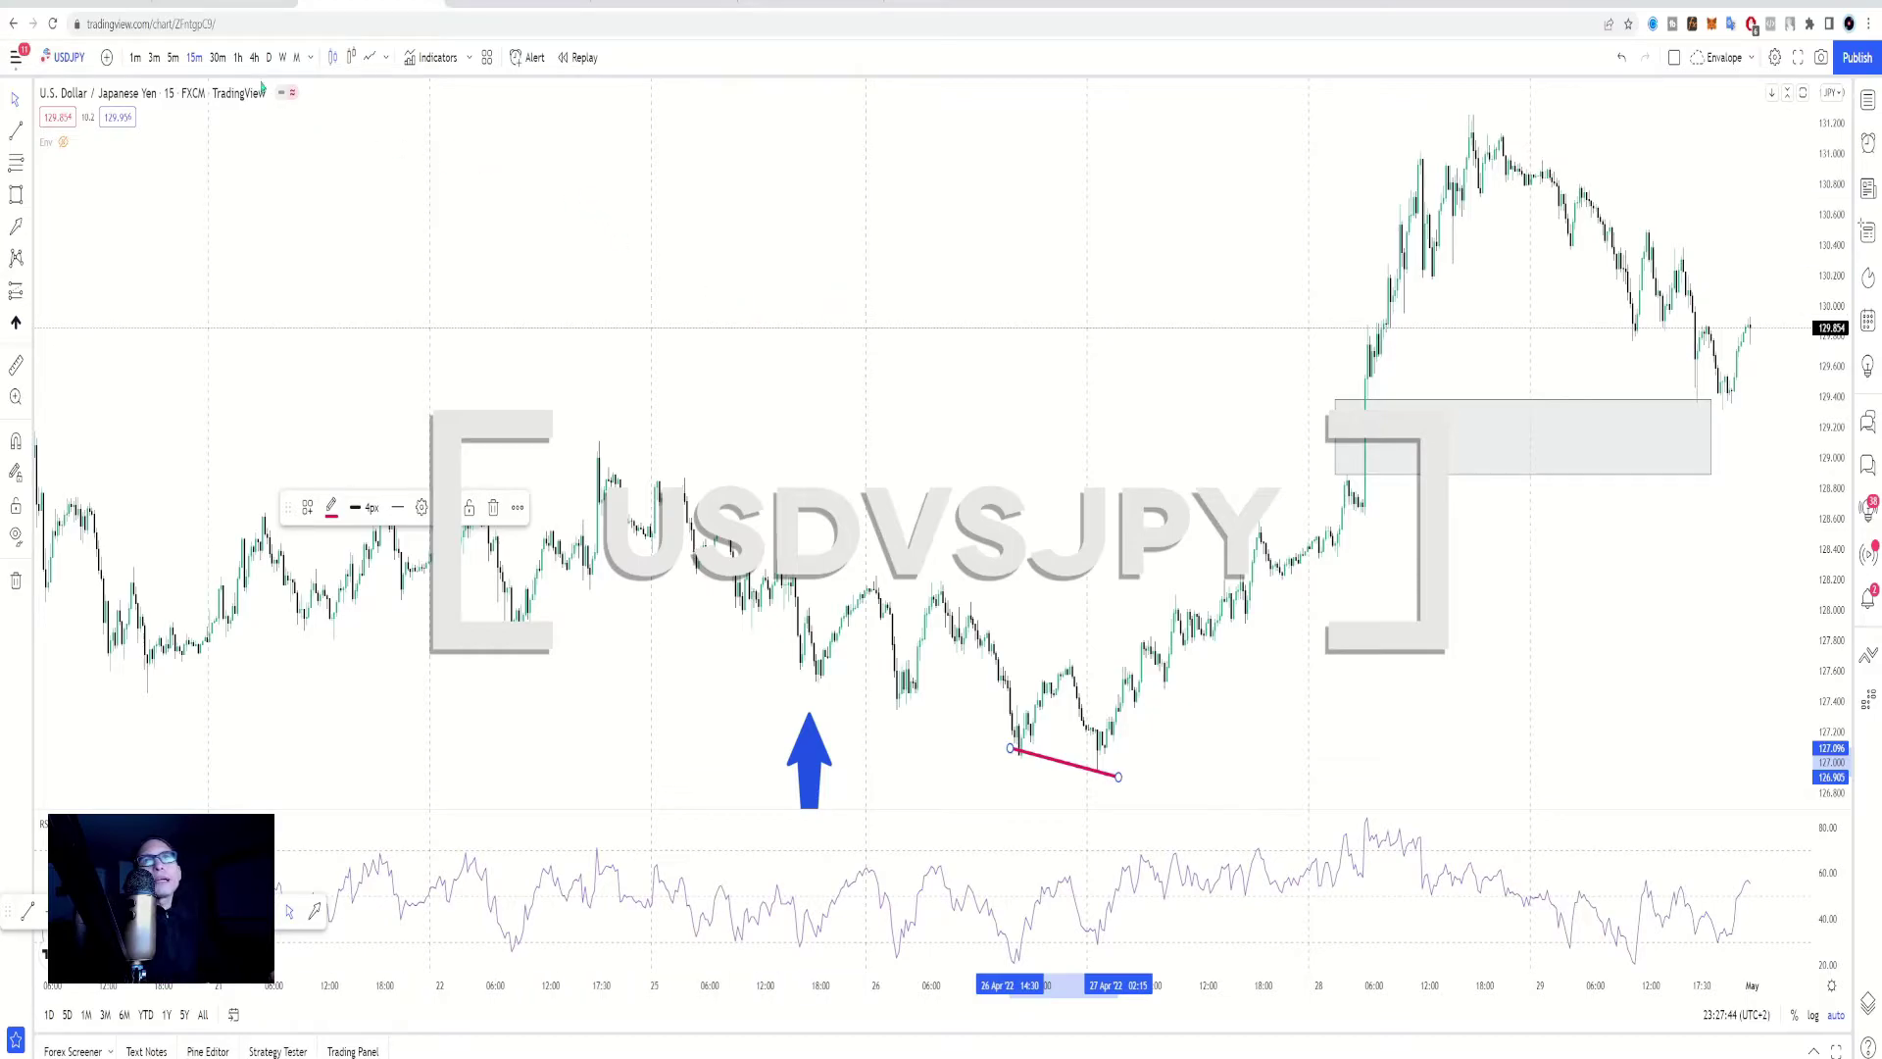
Show the USDJPY chart on the daily timeframe, focused on the March and April 2022 candles
left_click(270, 58)
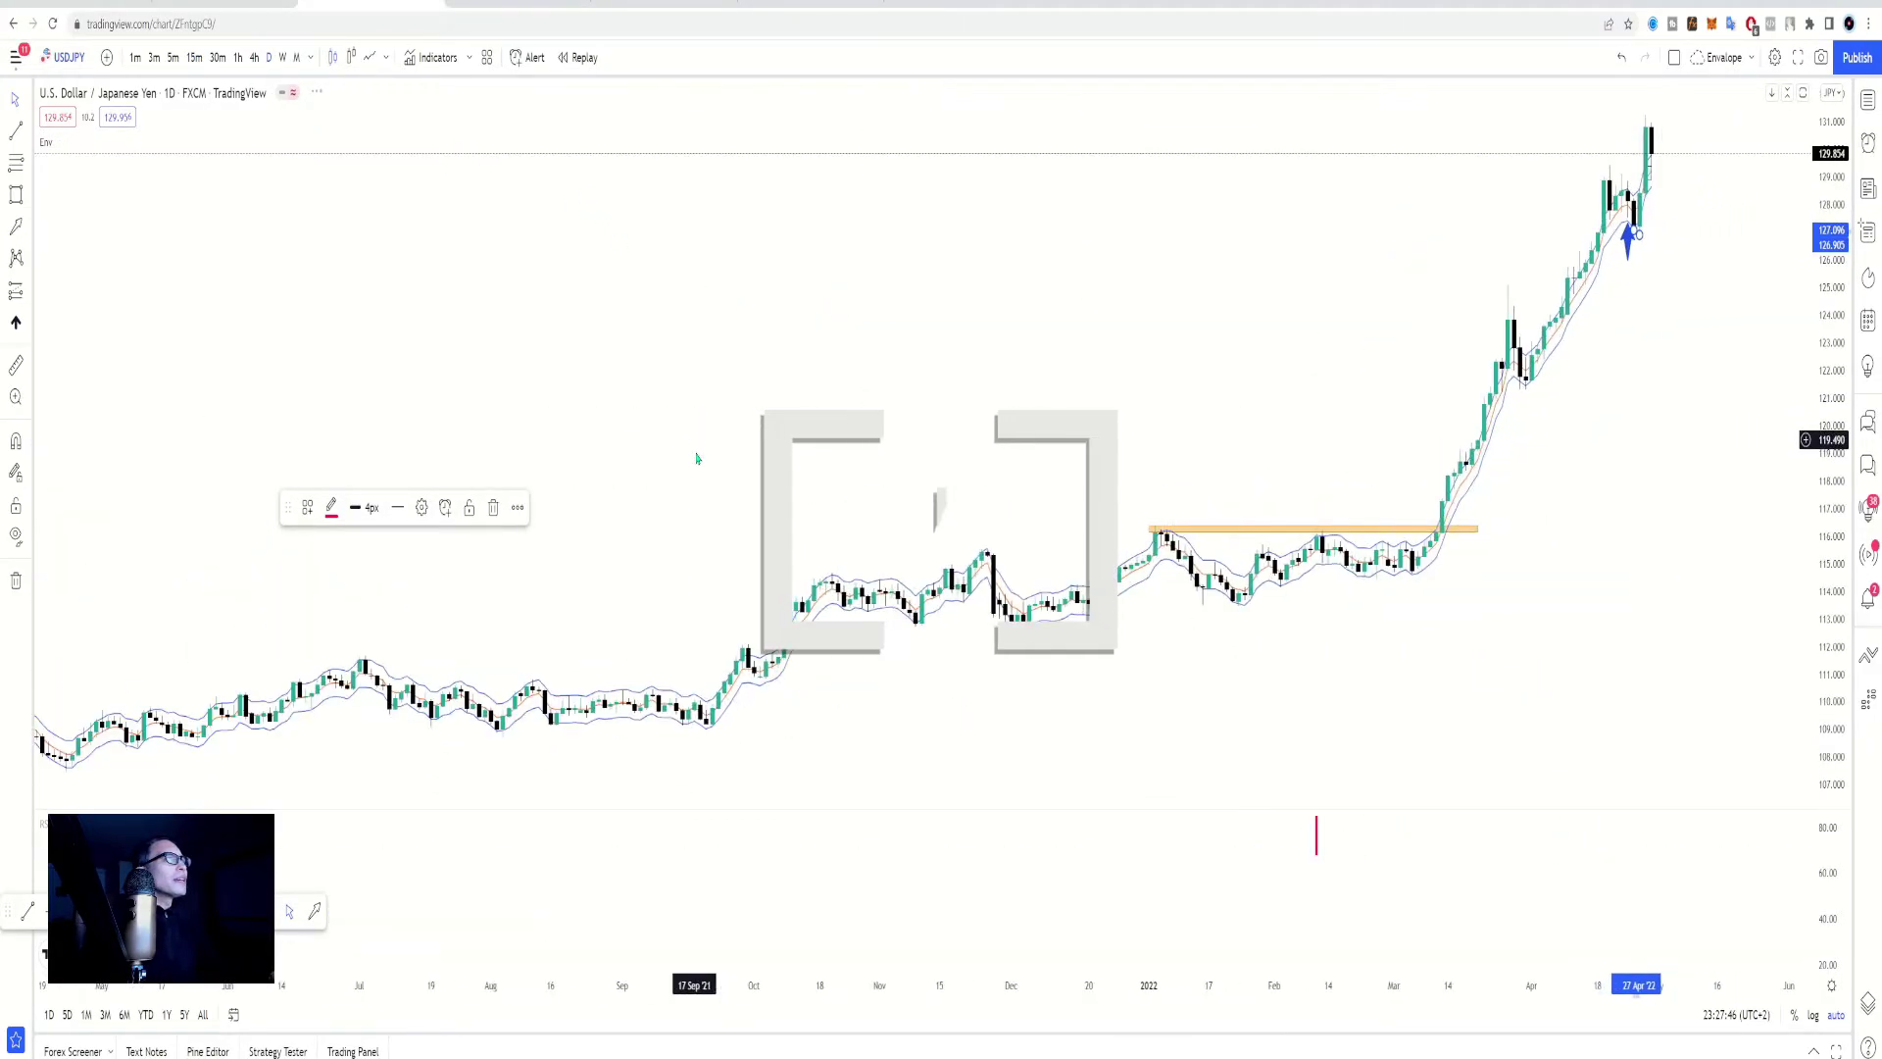
scroll(702, 491, "up", 5)
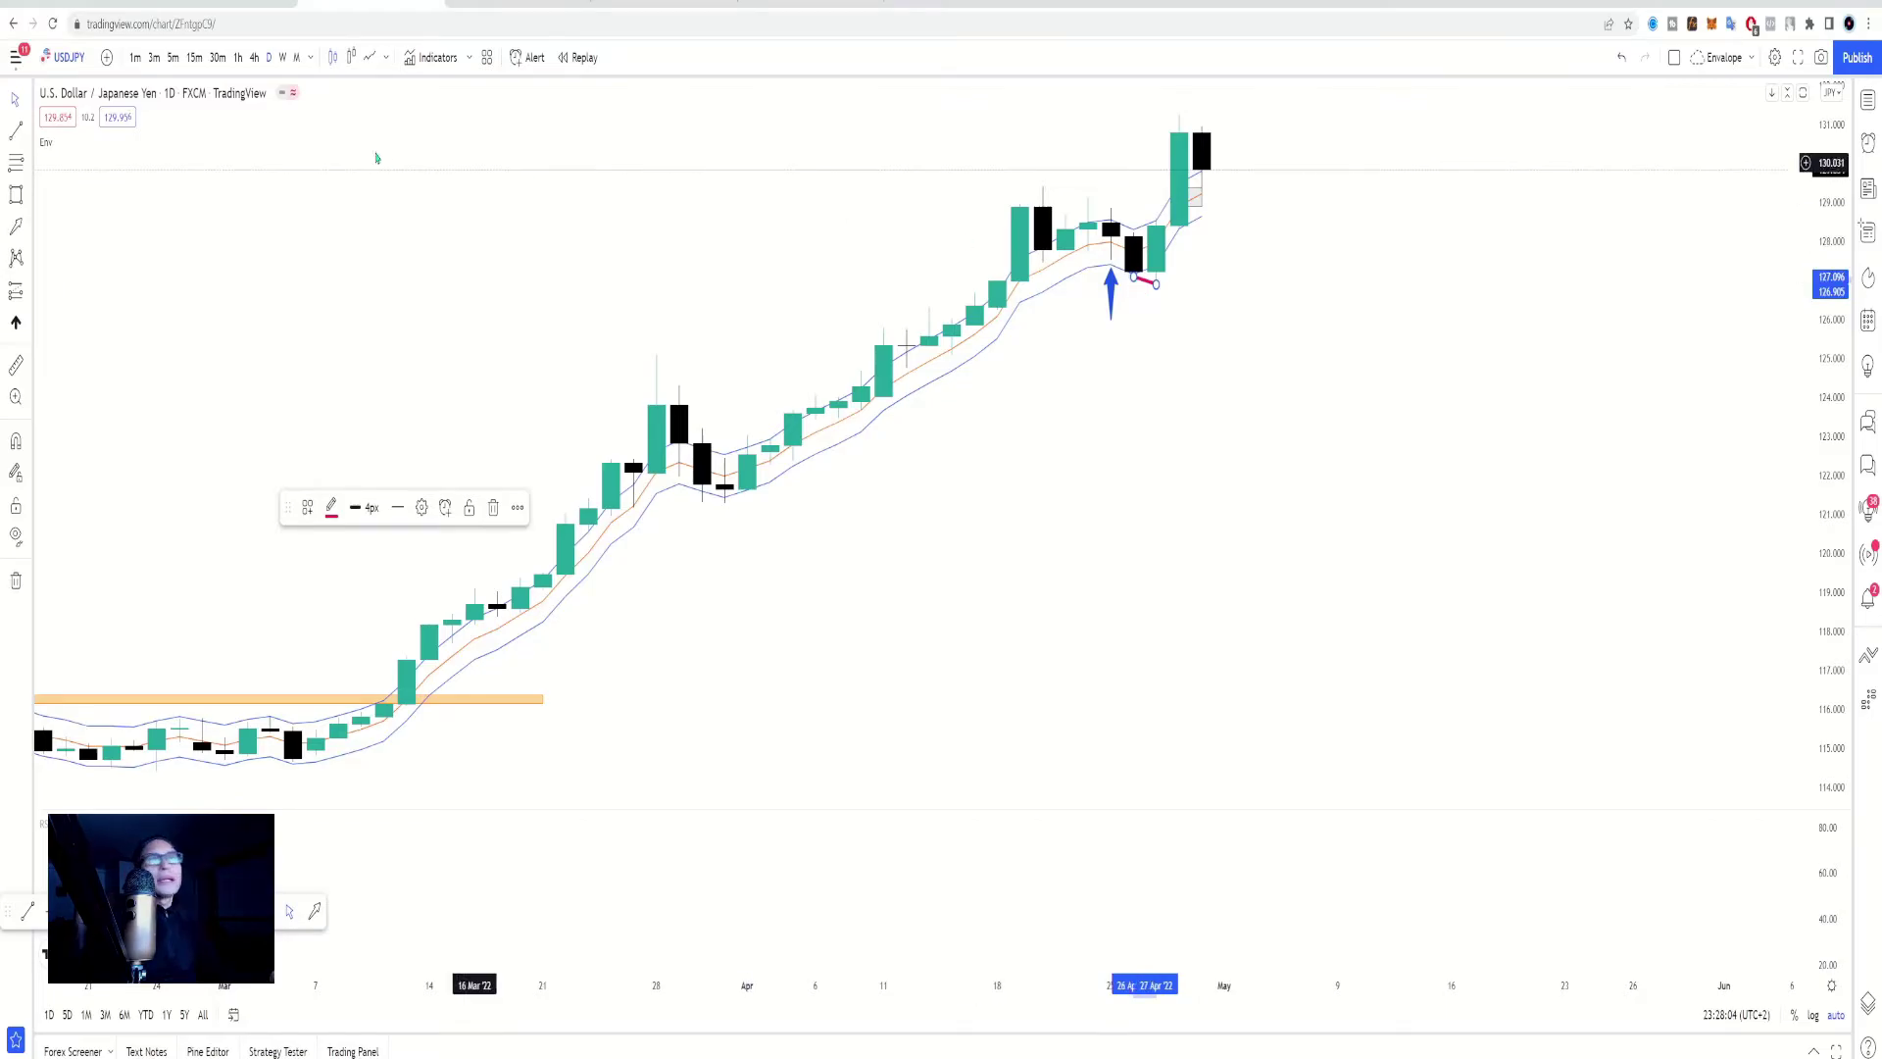
On the 15-minute USDJPY chart, draw a rising RSI trend line from the 26 April 14:45 low to 27 April 01:30
left_click(194, 58)
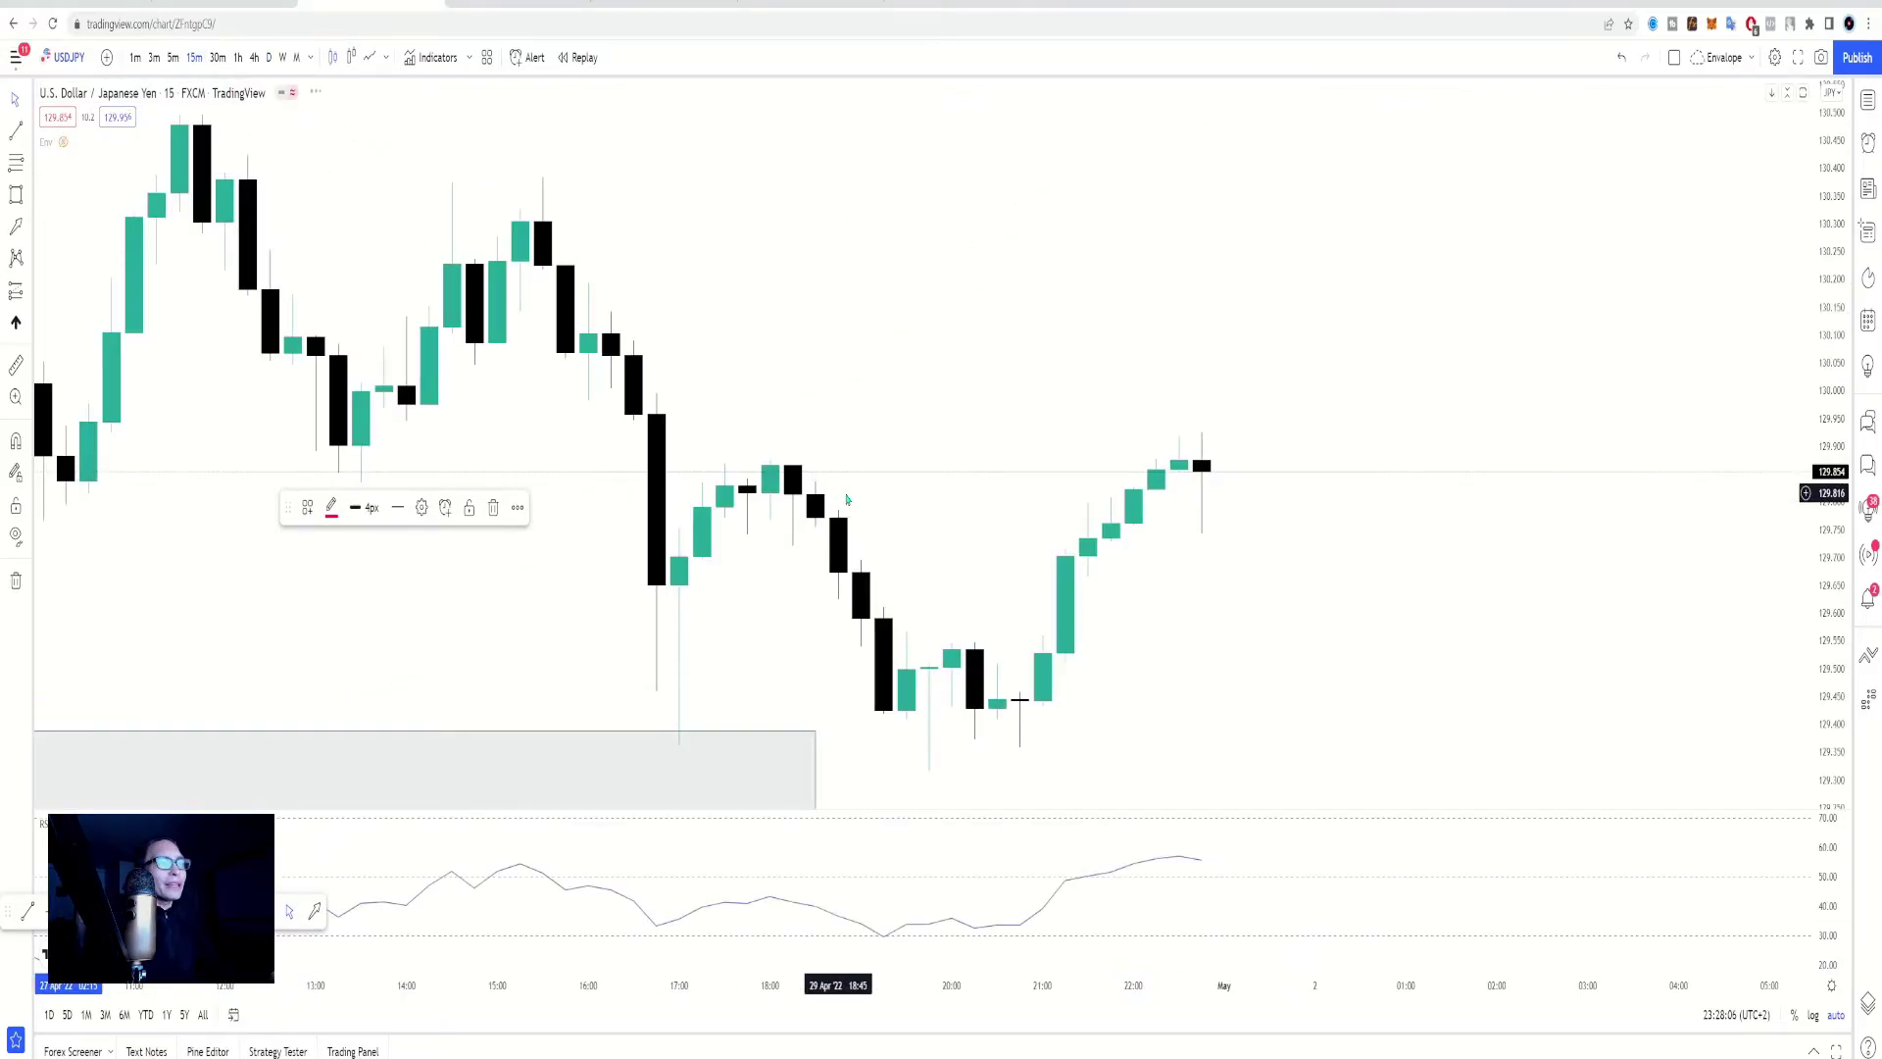
scroll(882, 498, "down", 3)
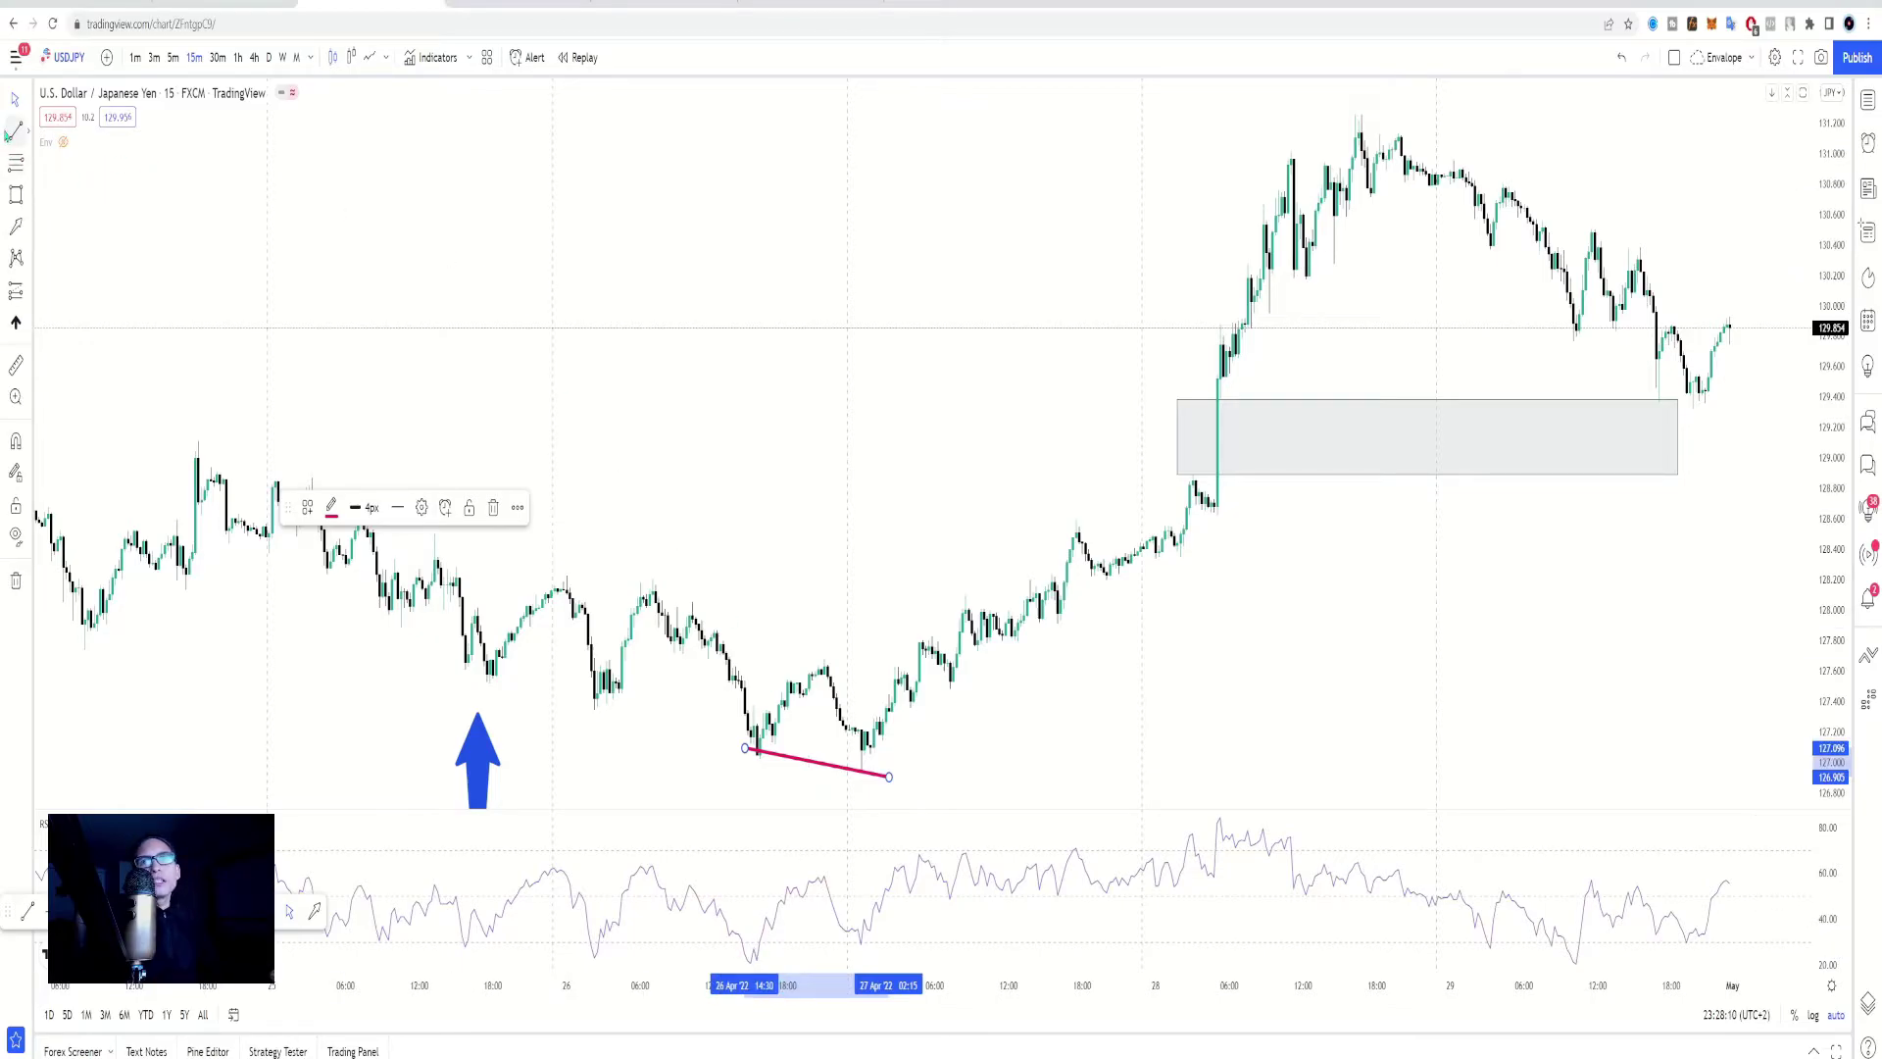
left_click(753, 921)
left_click_drag(762, 969, 879, 941)
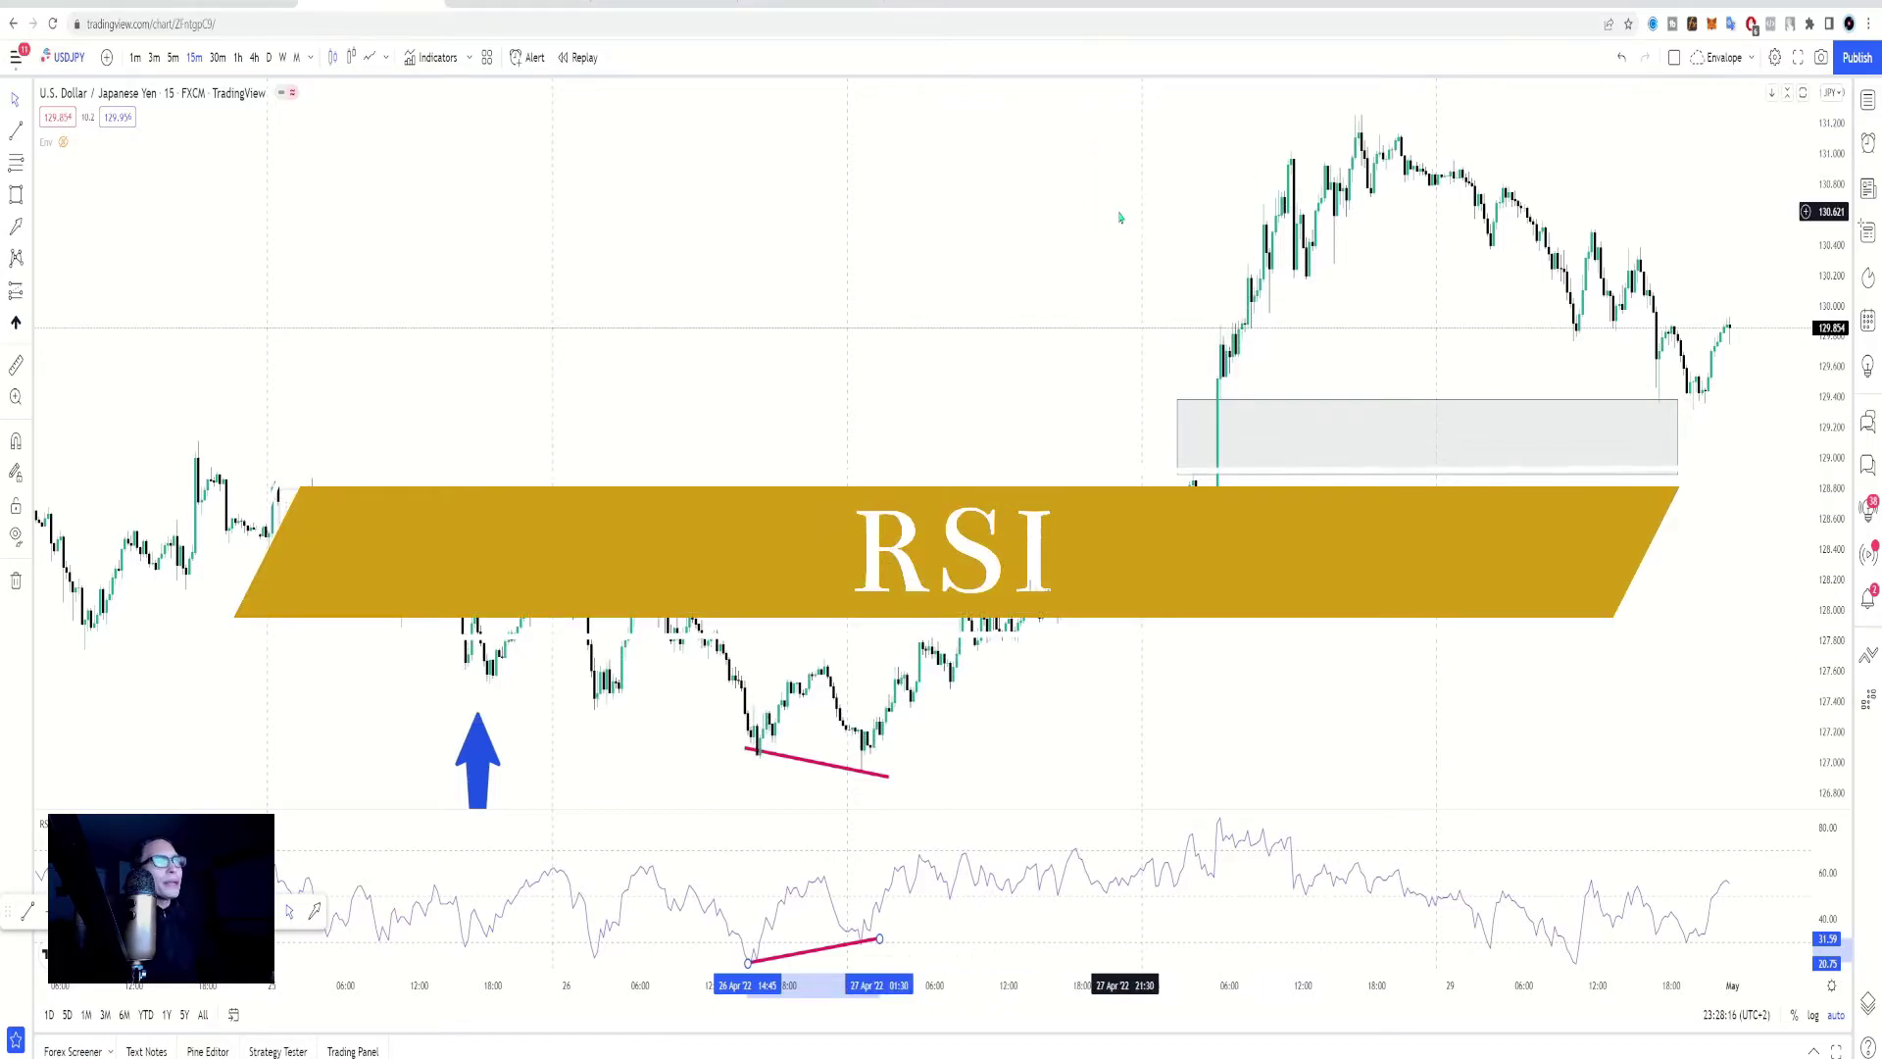
Extend the end of the grey USDJPY price zone to 2 May 2022 05:15
left_click_drag(1122, 214, 811, 210)
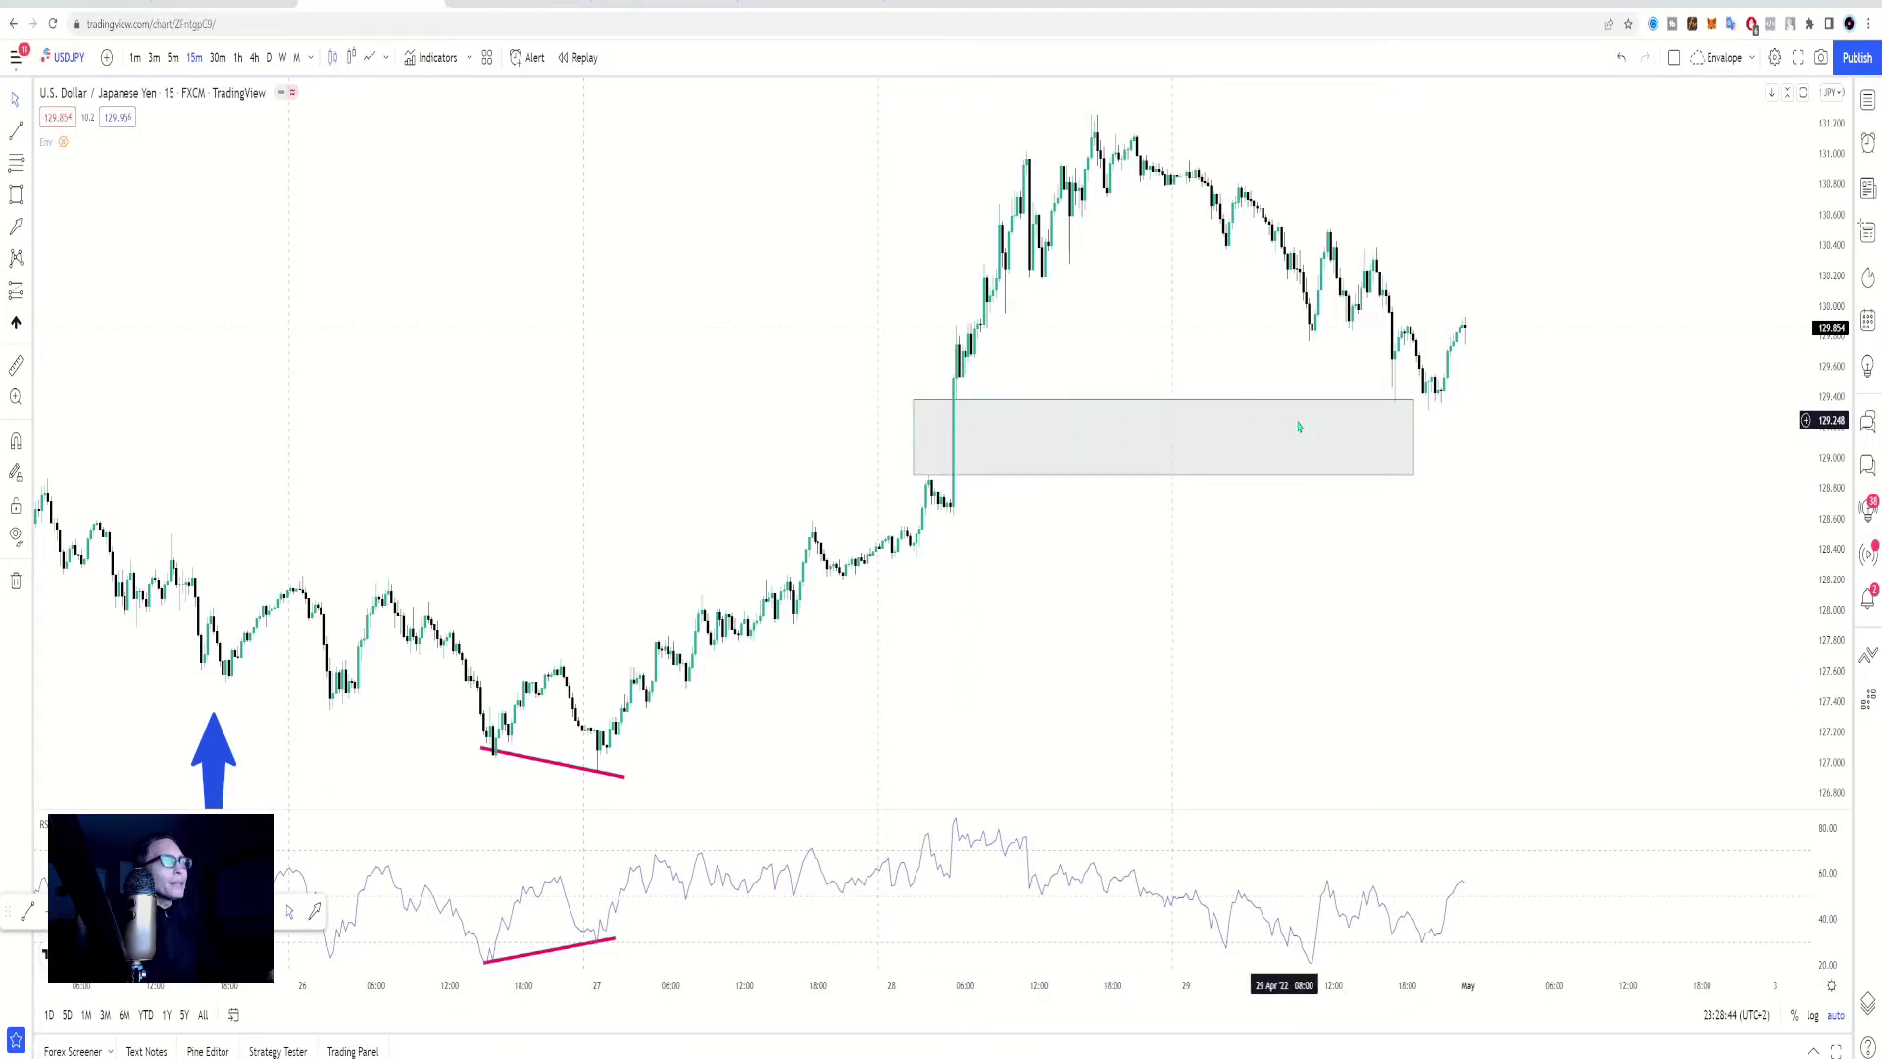
left_click_drag(1413, 400, 1544, 400)
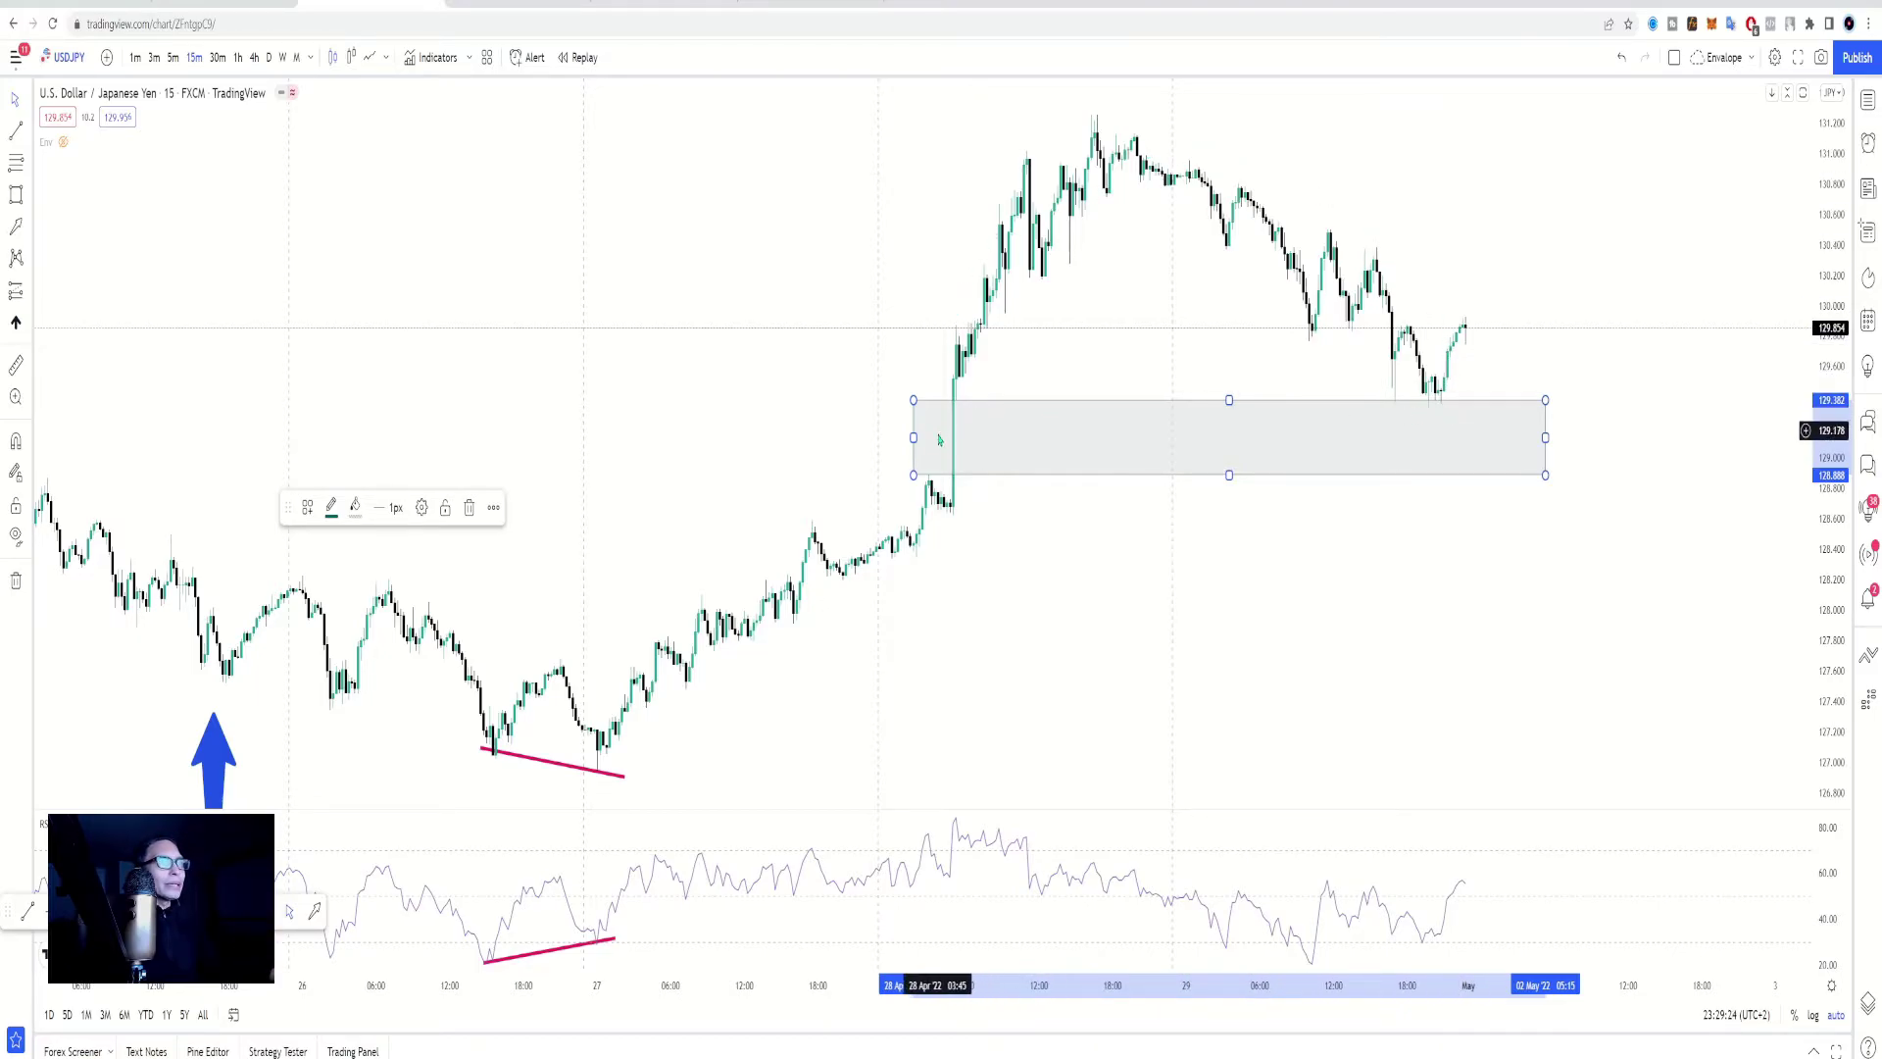
Show USDJPY on the daily timeframe, zoomed out to include the orange zone from January 2022 and the preceding months
left_click(270, 57)
scroll(680, 420, "up", 5)
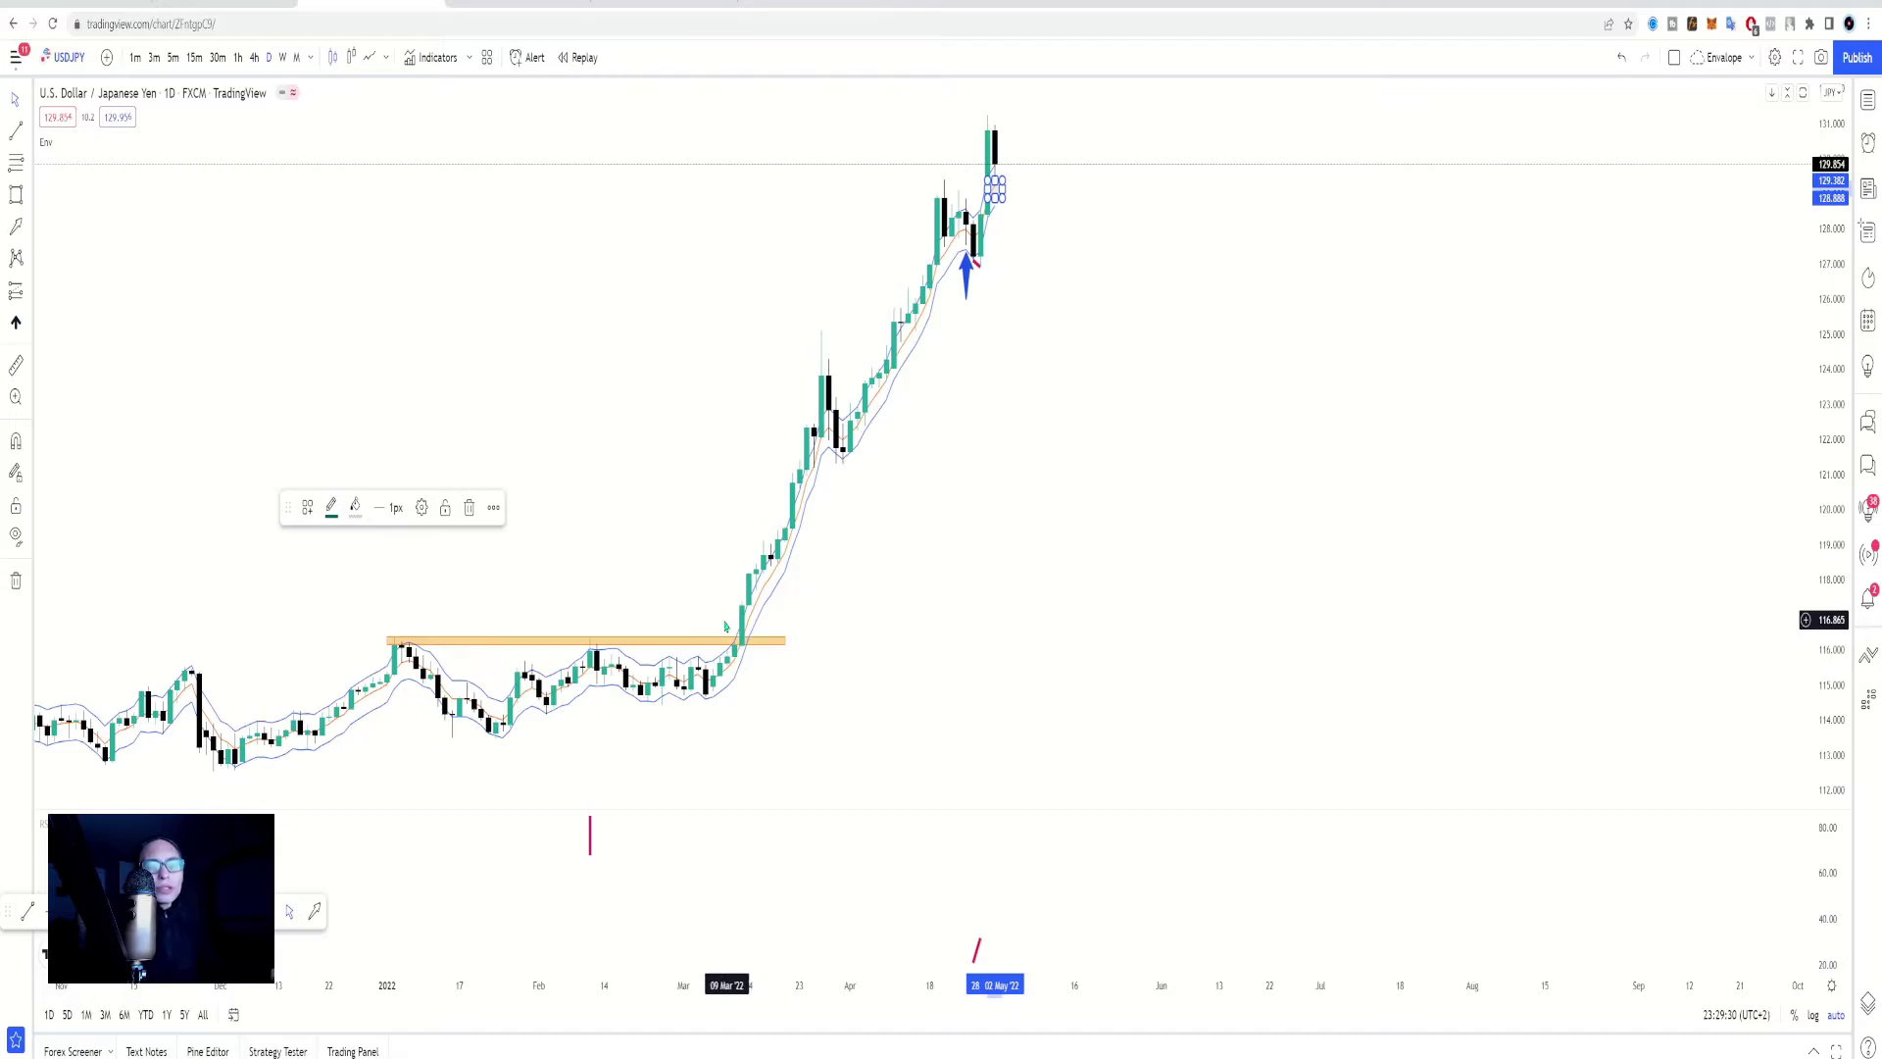
left_click_drag(1033, 467, 1168, 429)
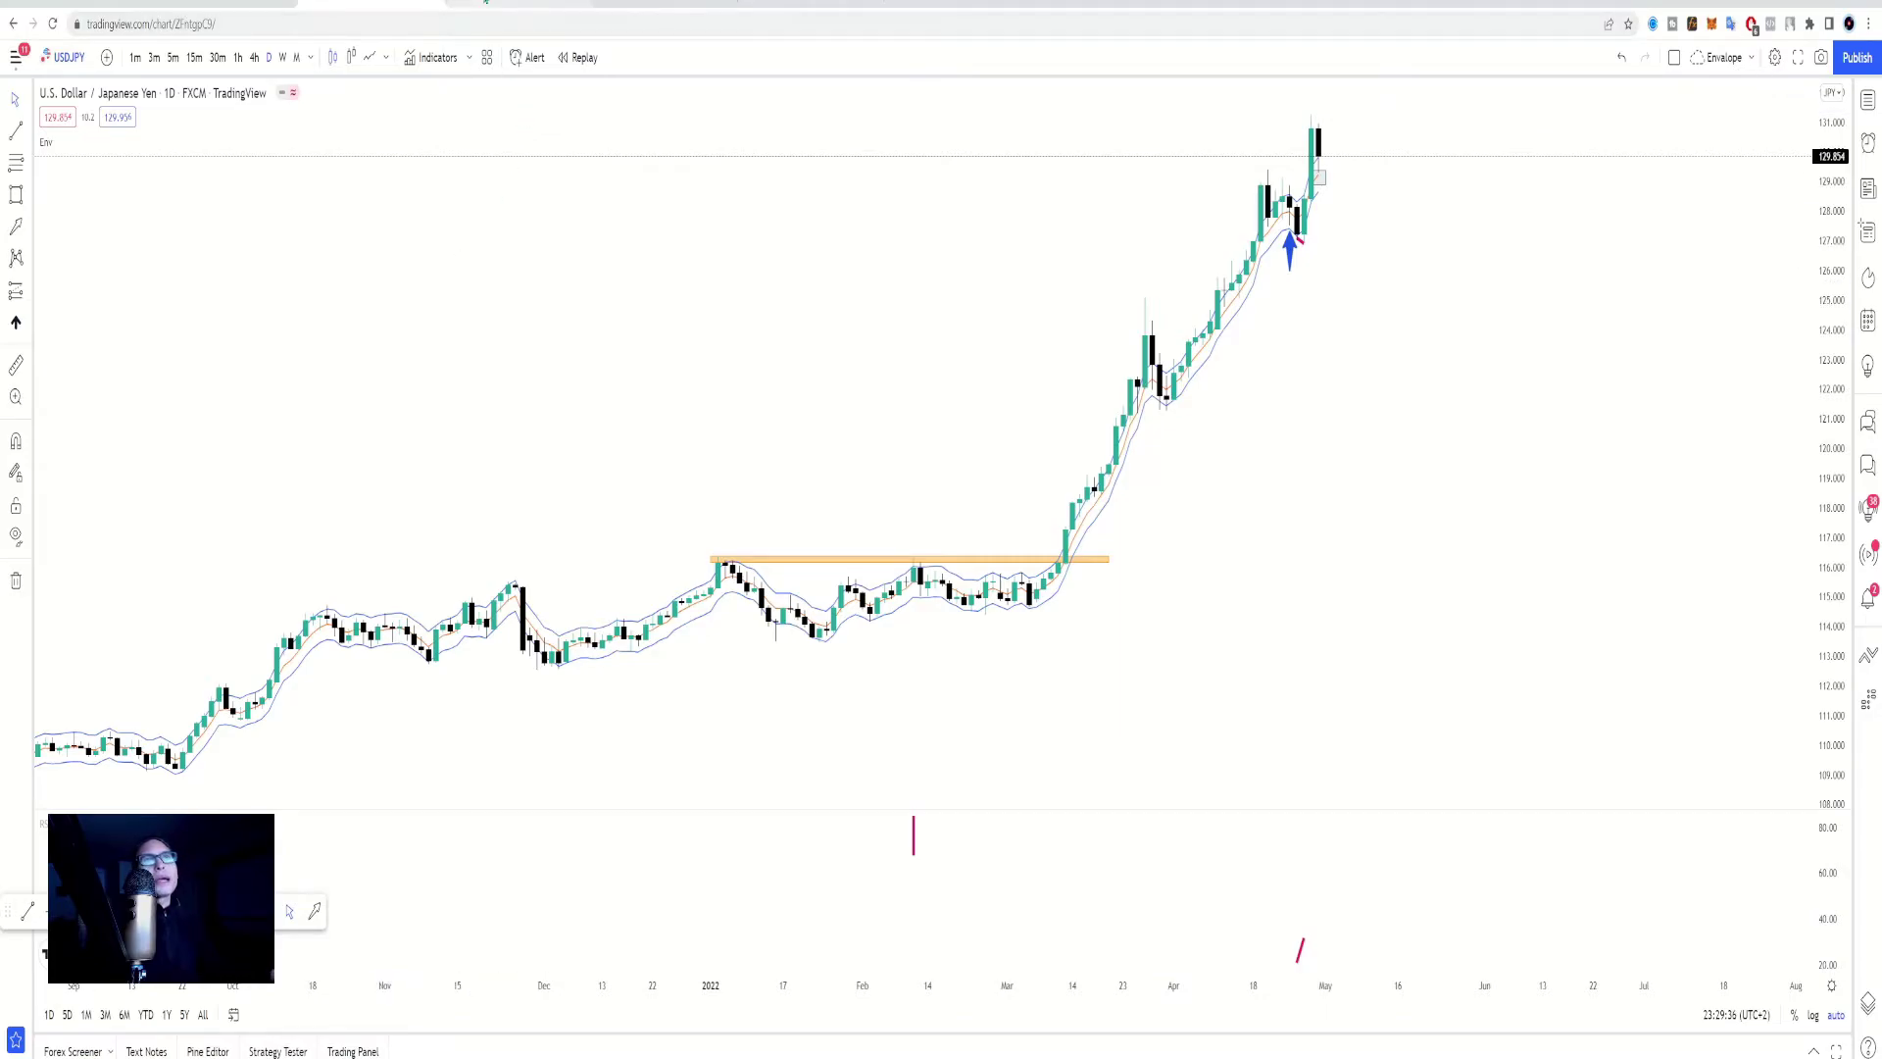
Switch to the USDCAD chart and examine its 15-minute price action from 26 April through the 29 April divergence lines
left_click(510, 2)
scroll(721, 281, "up", 5)
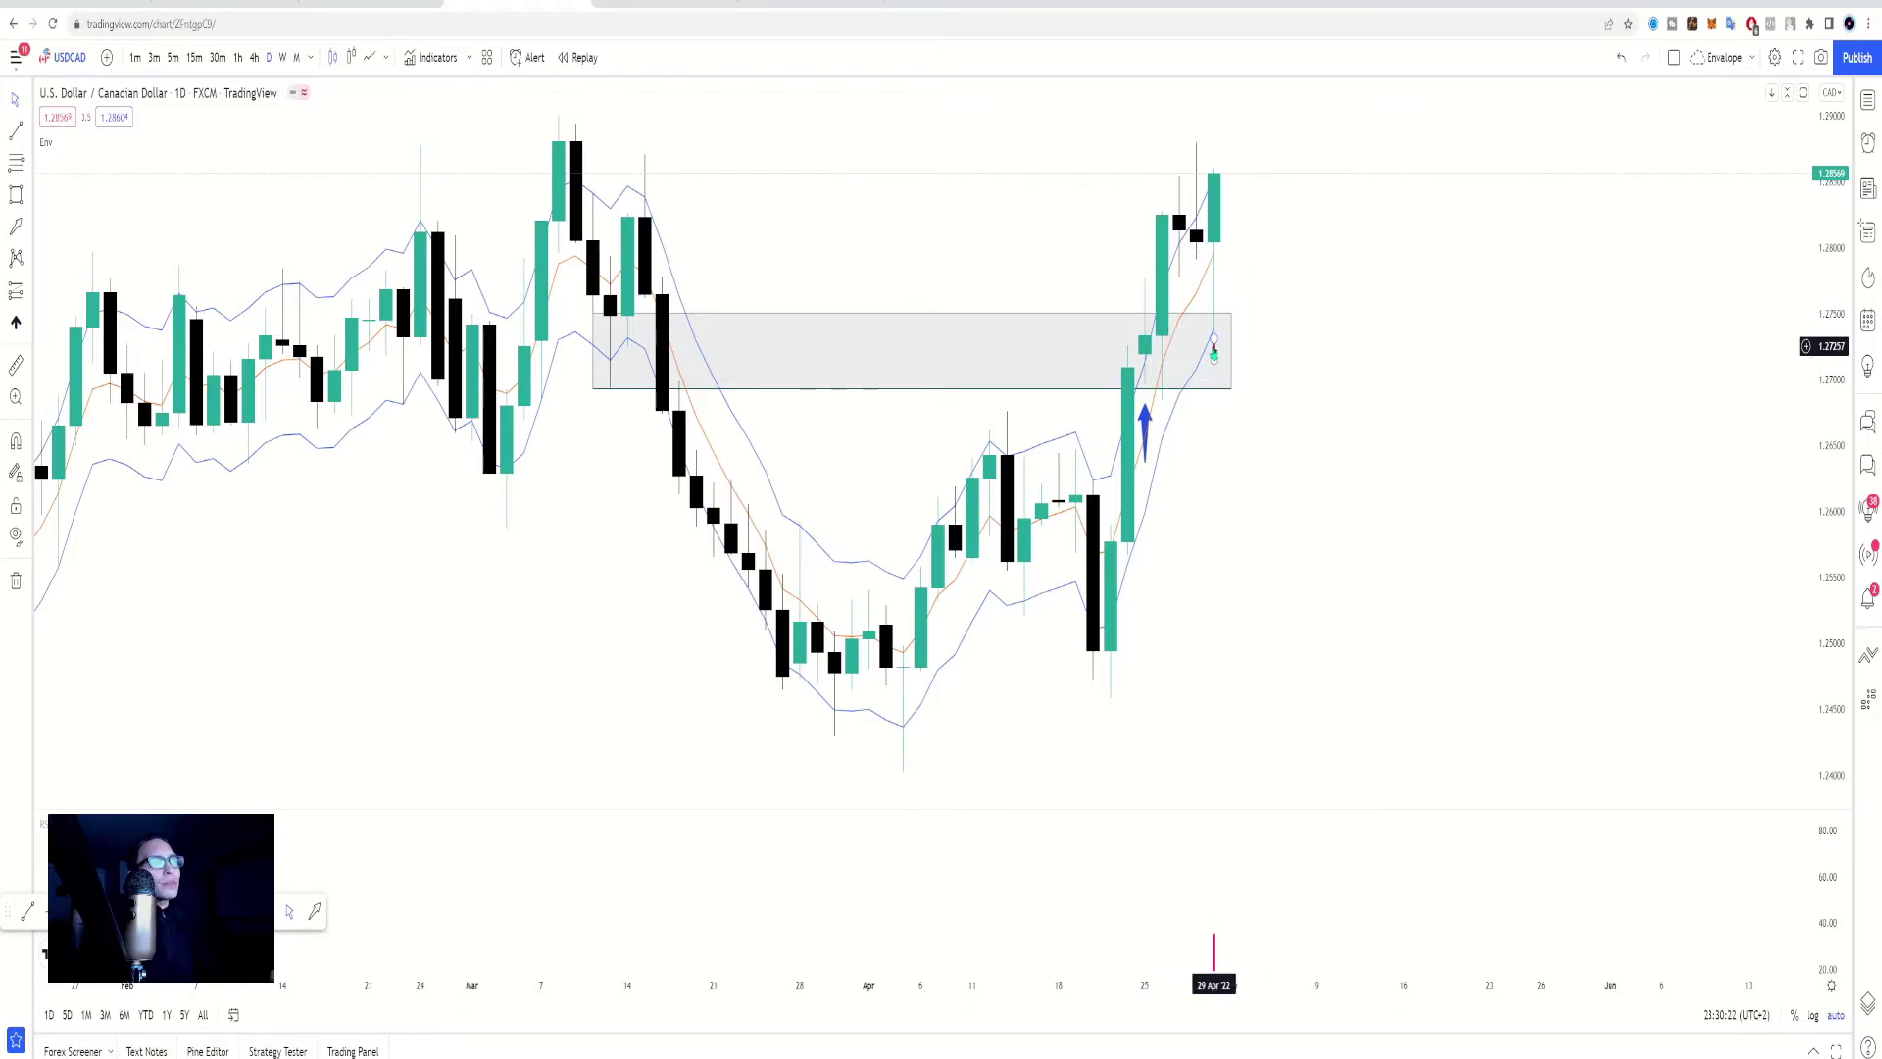
left_click(195, 58)
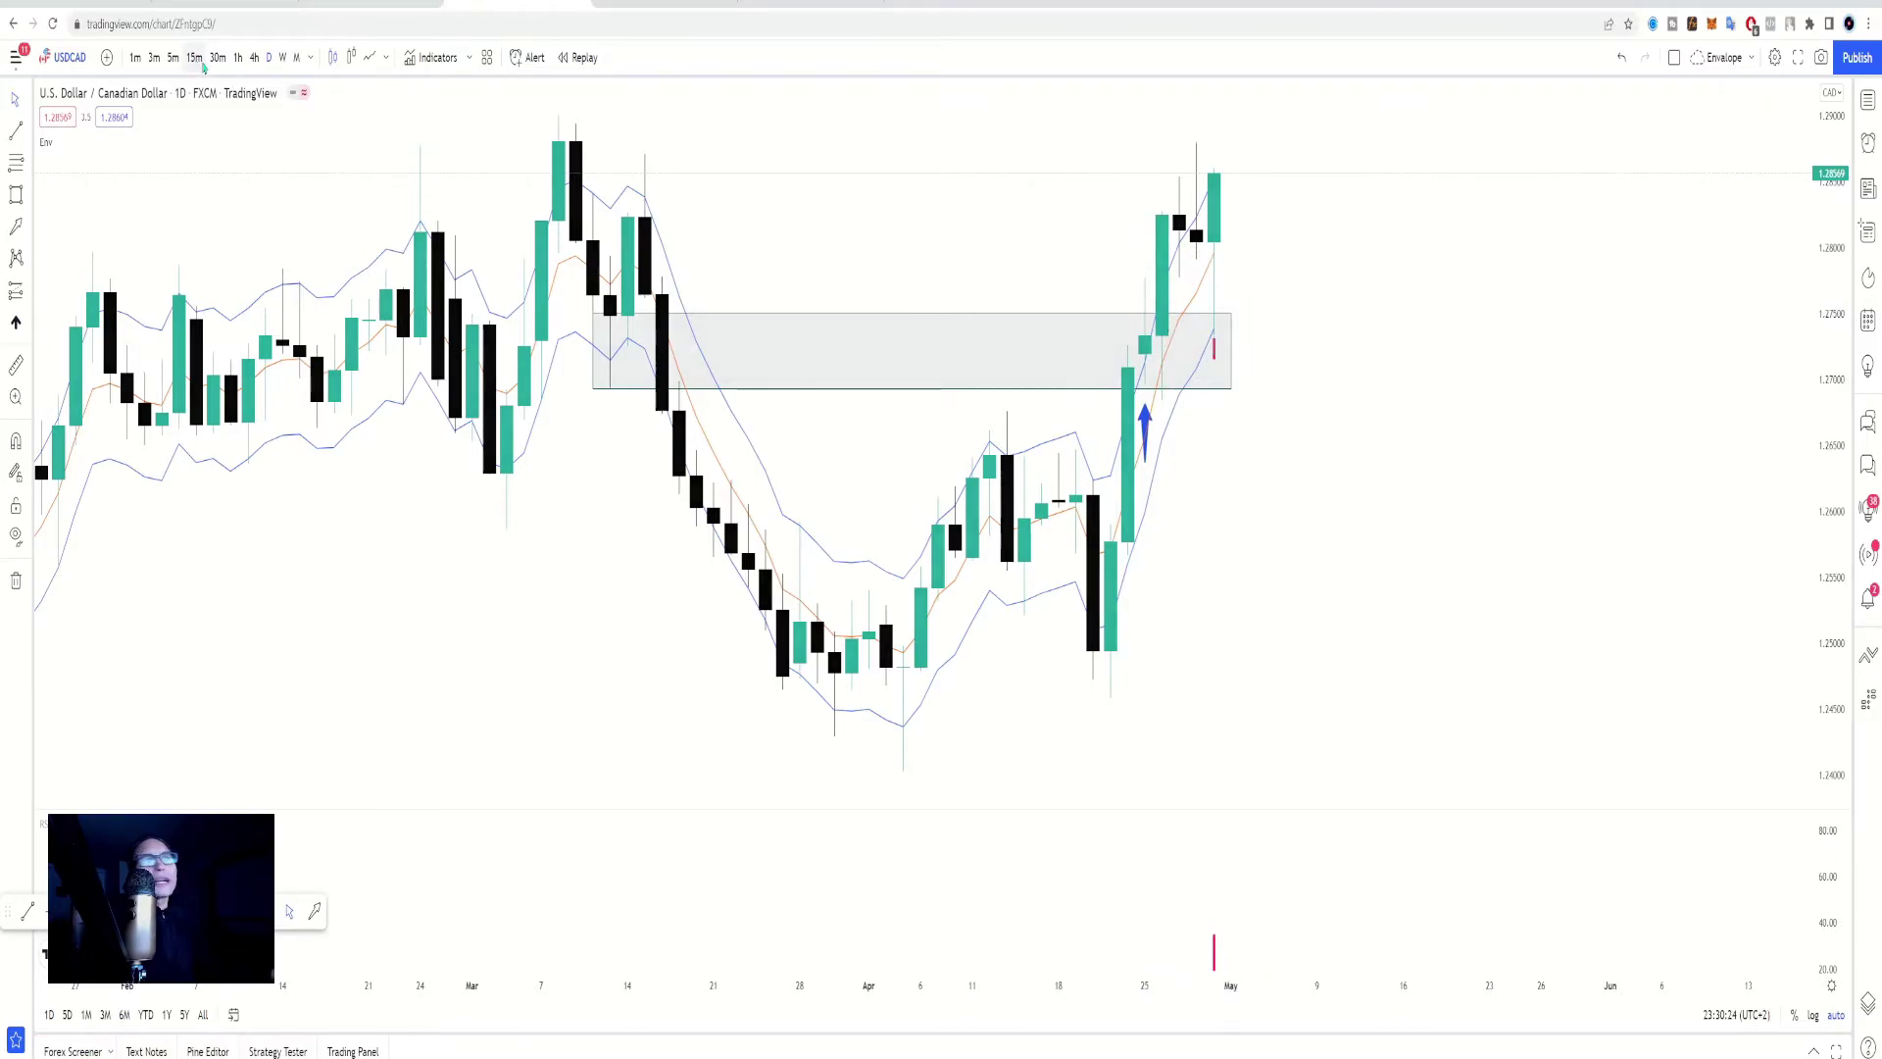
scroll(796, 422, "down", 5)
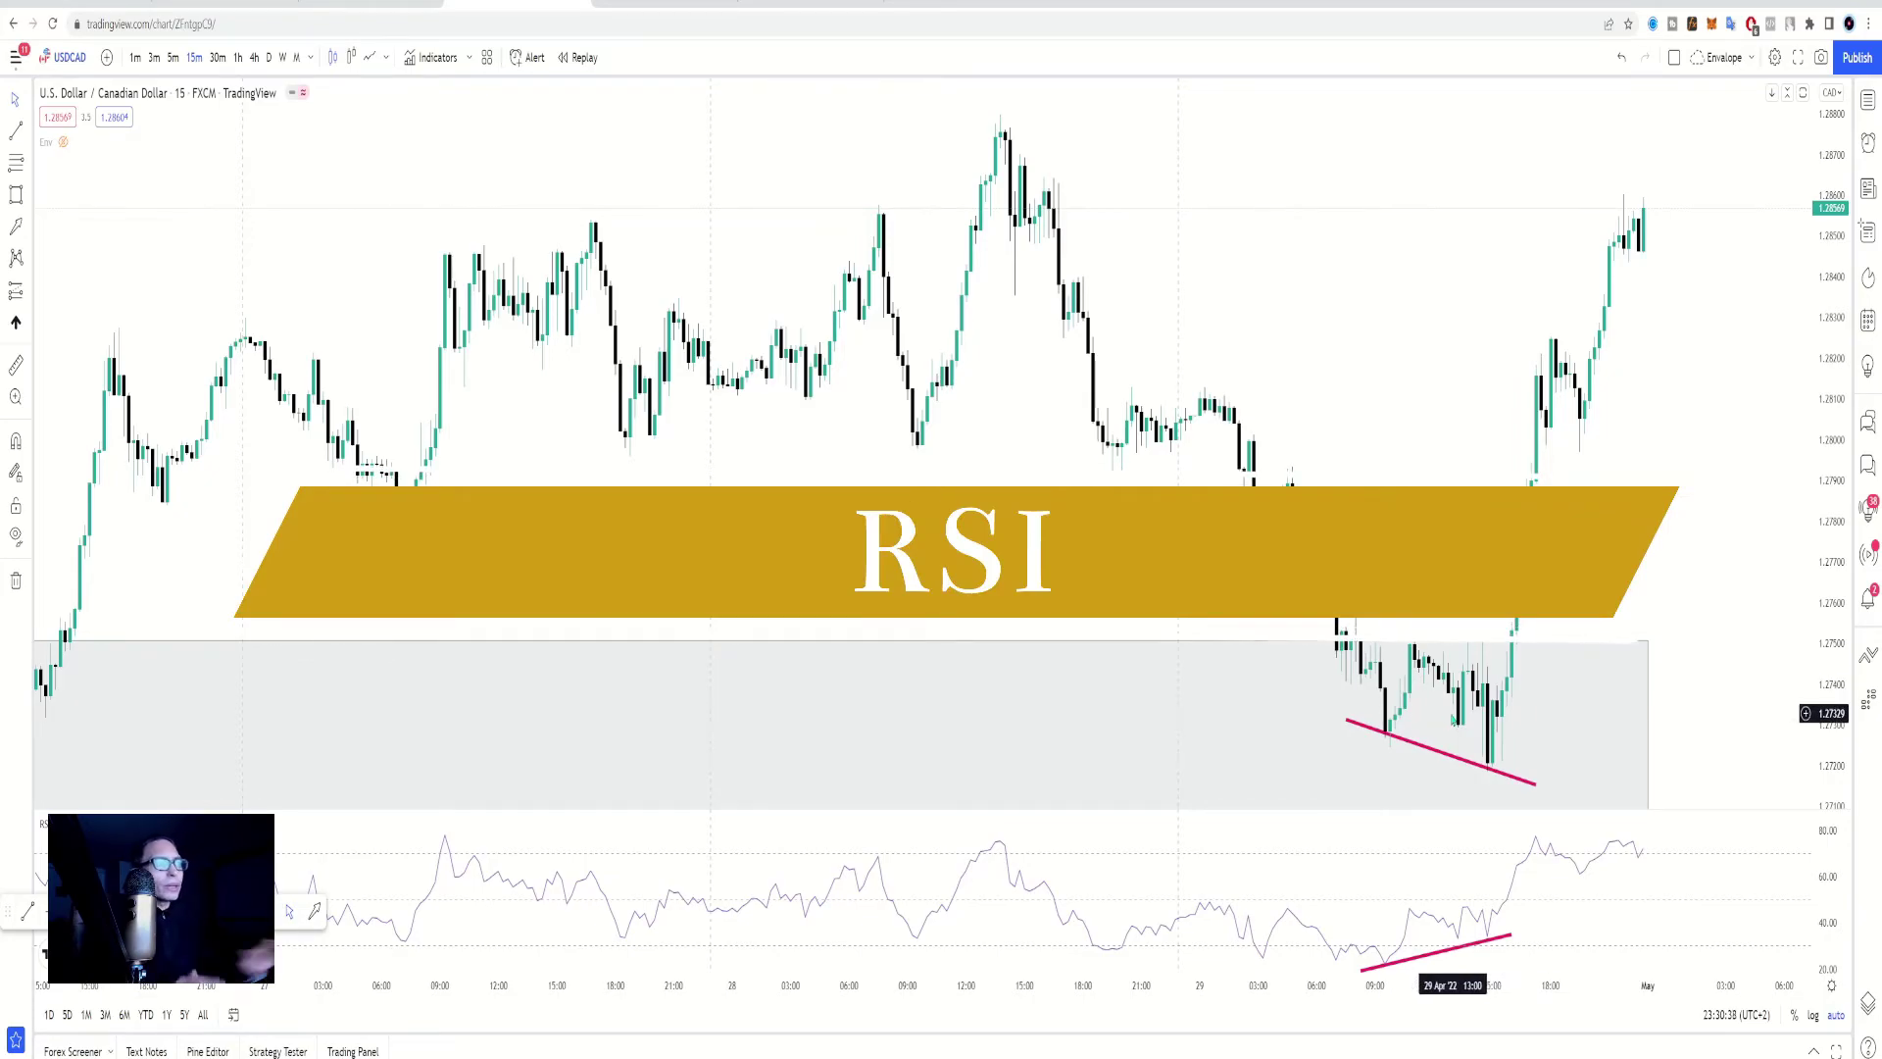
scroll(745, 562, "down", 3)
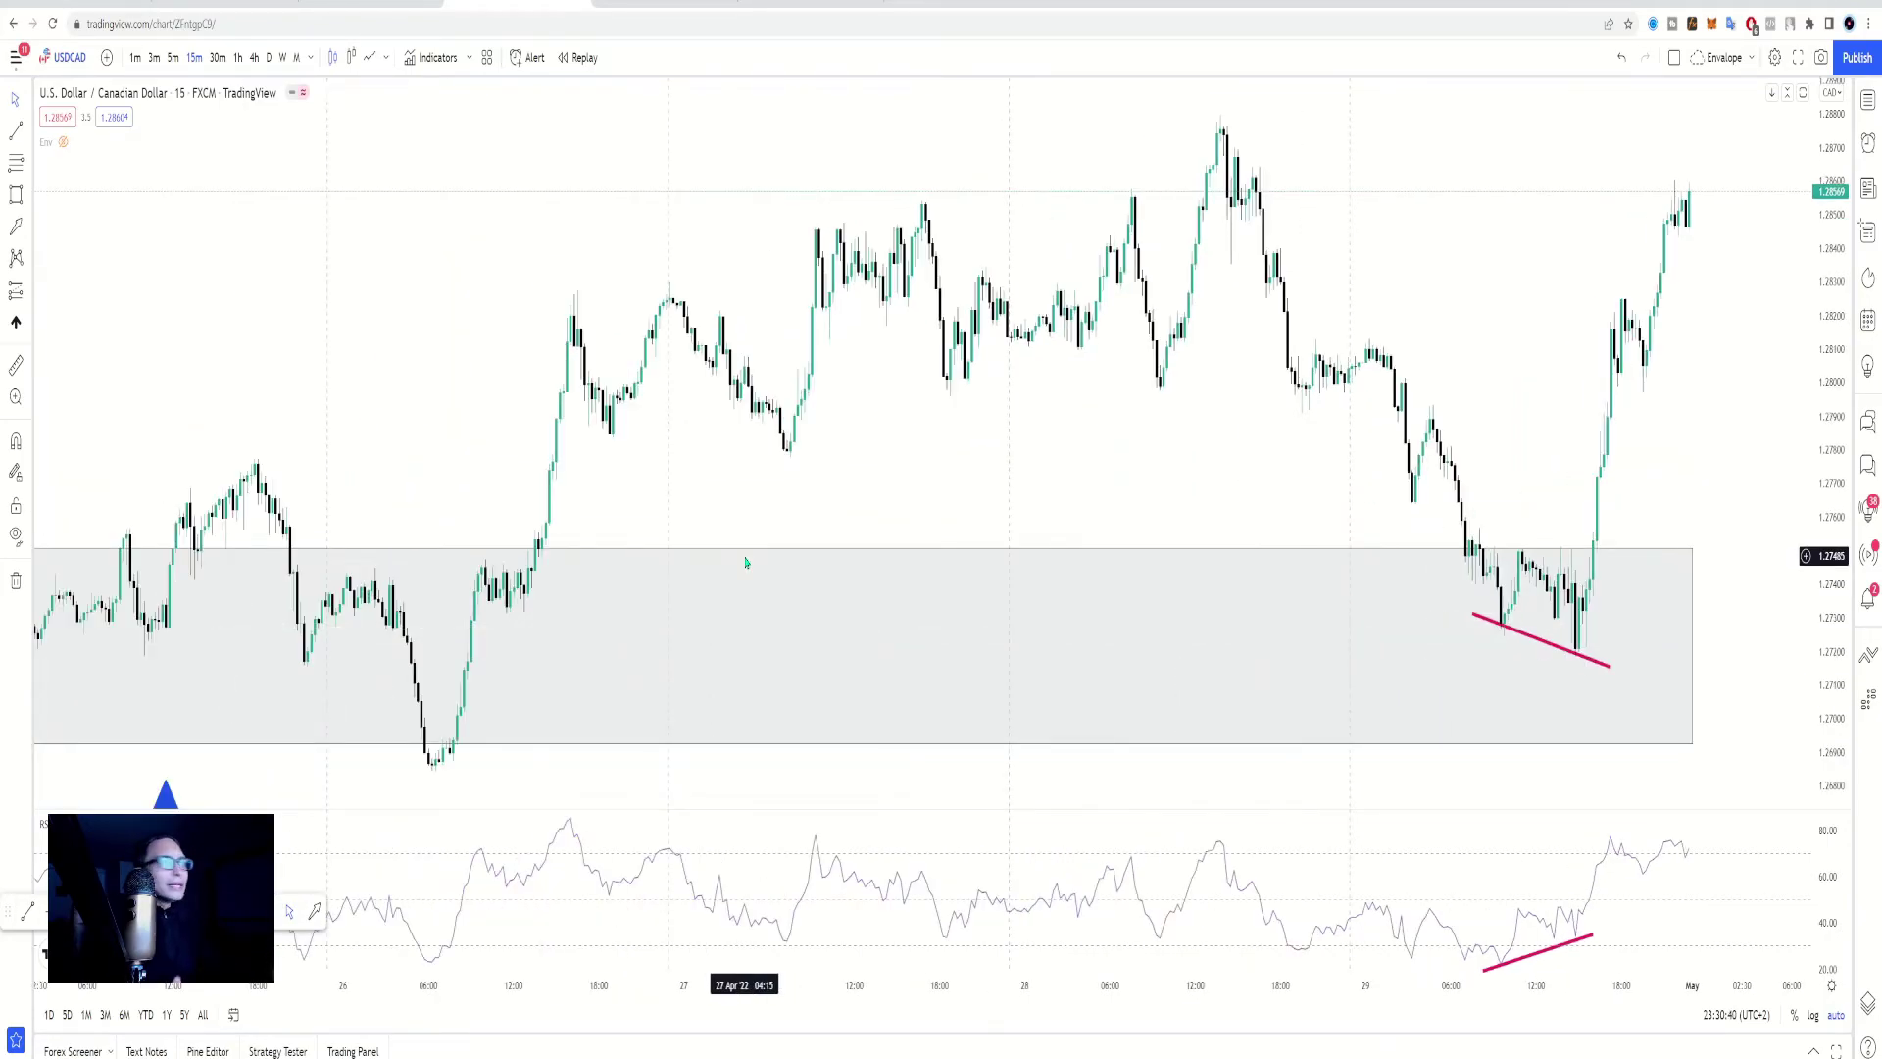
scroll(1356, 576, "up", 2)
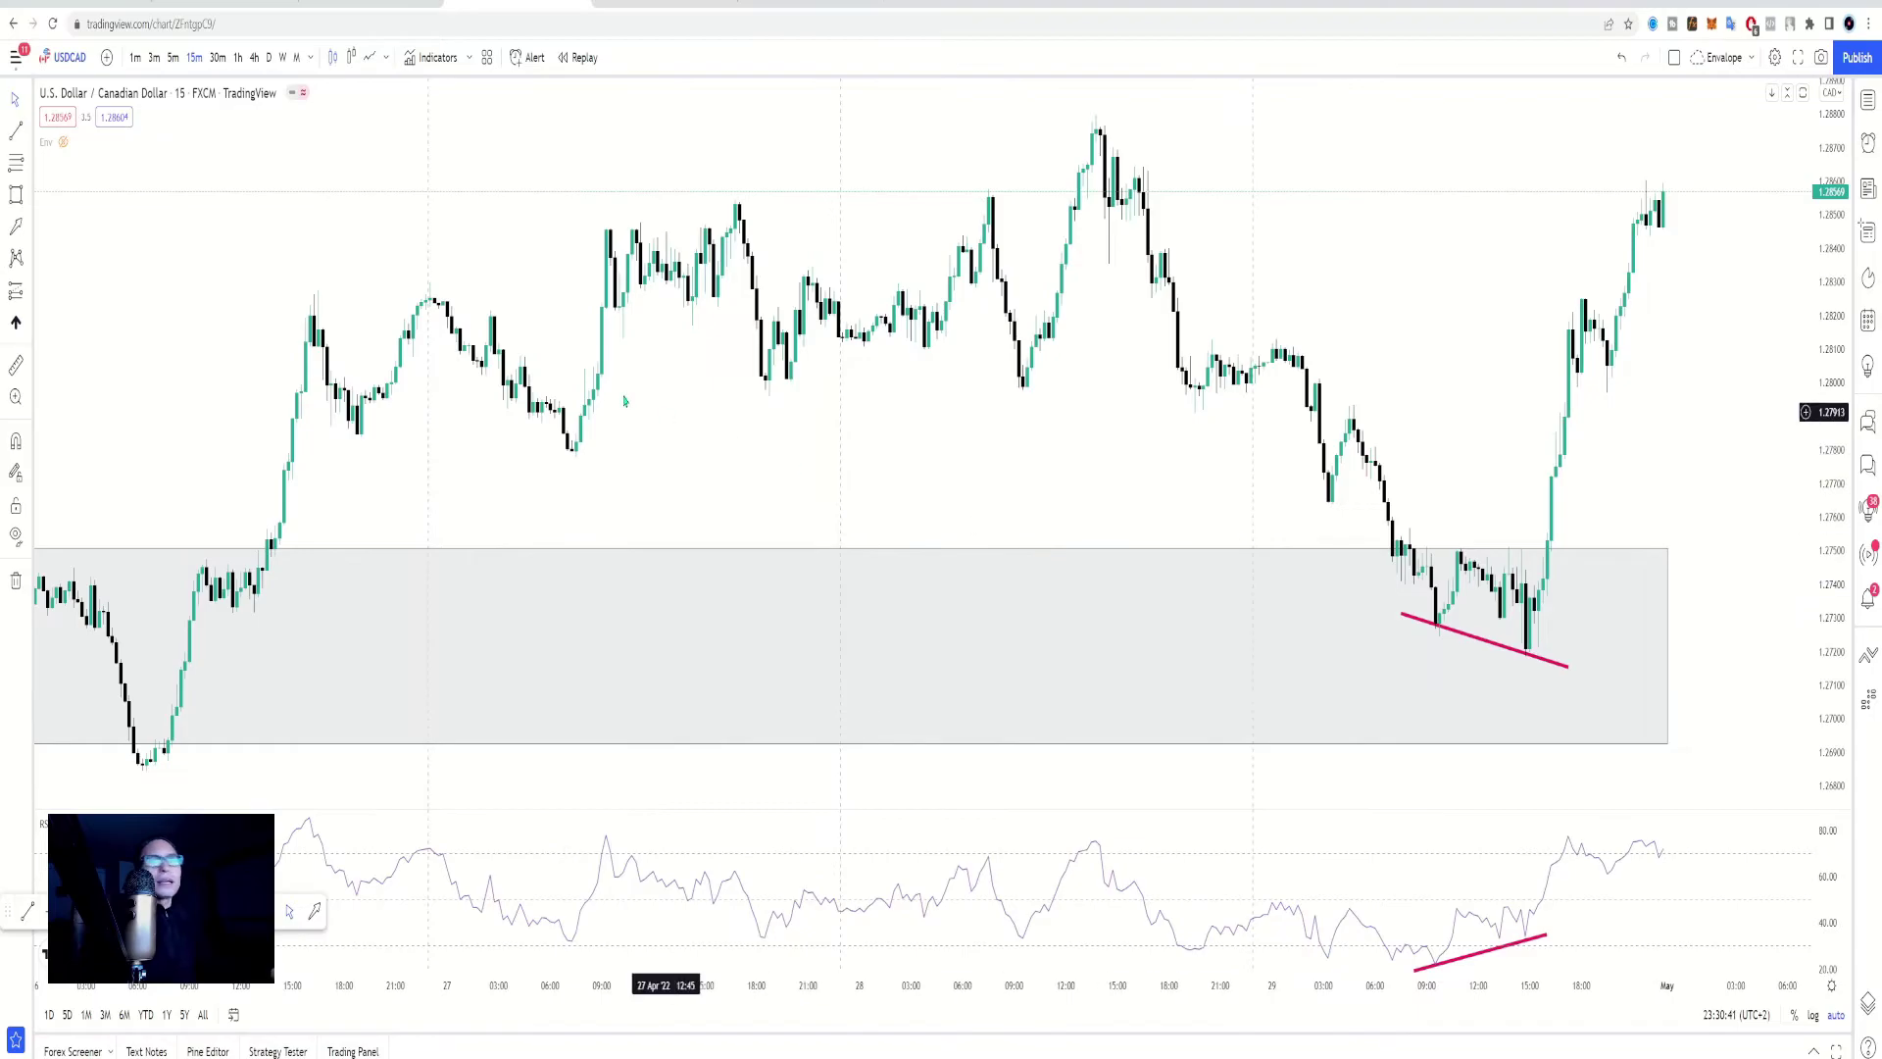
Examine the 29 April mark inside the grey zone on the daily USDCAD chart, and show its 15-minute divergence lines again
left_click(268, 57)
scroll(897, 442, "up", 5)
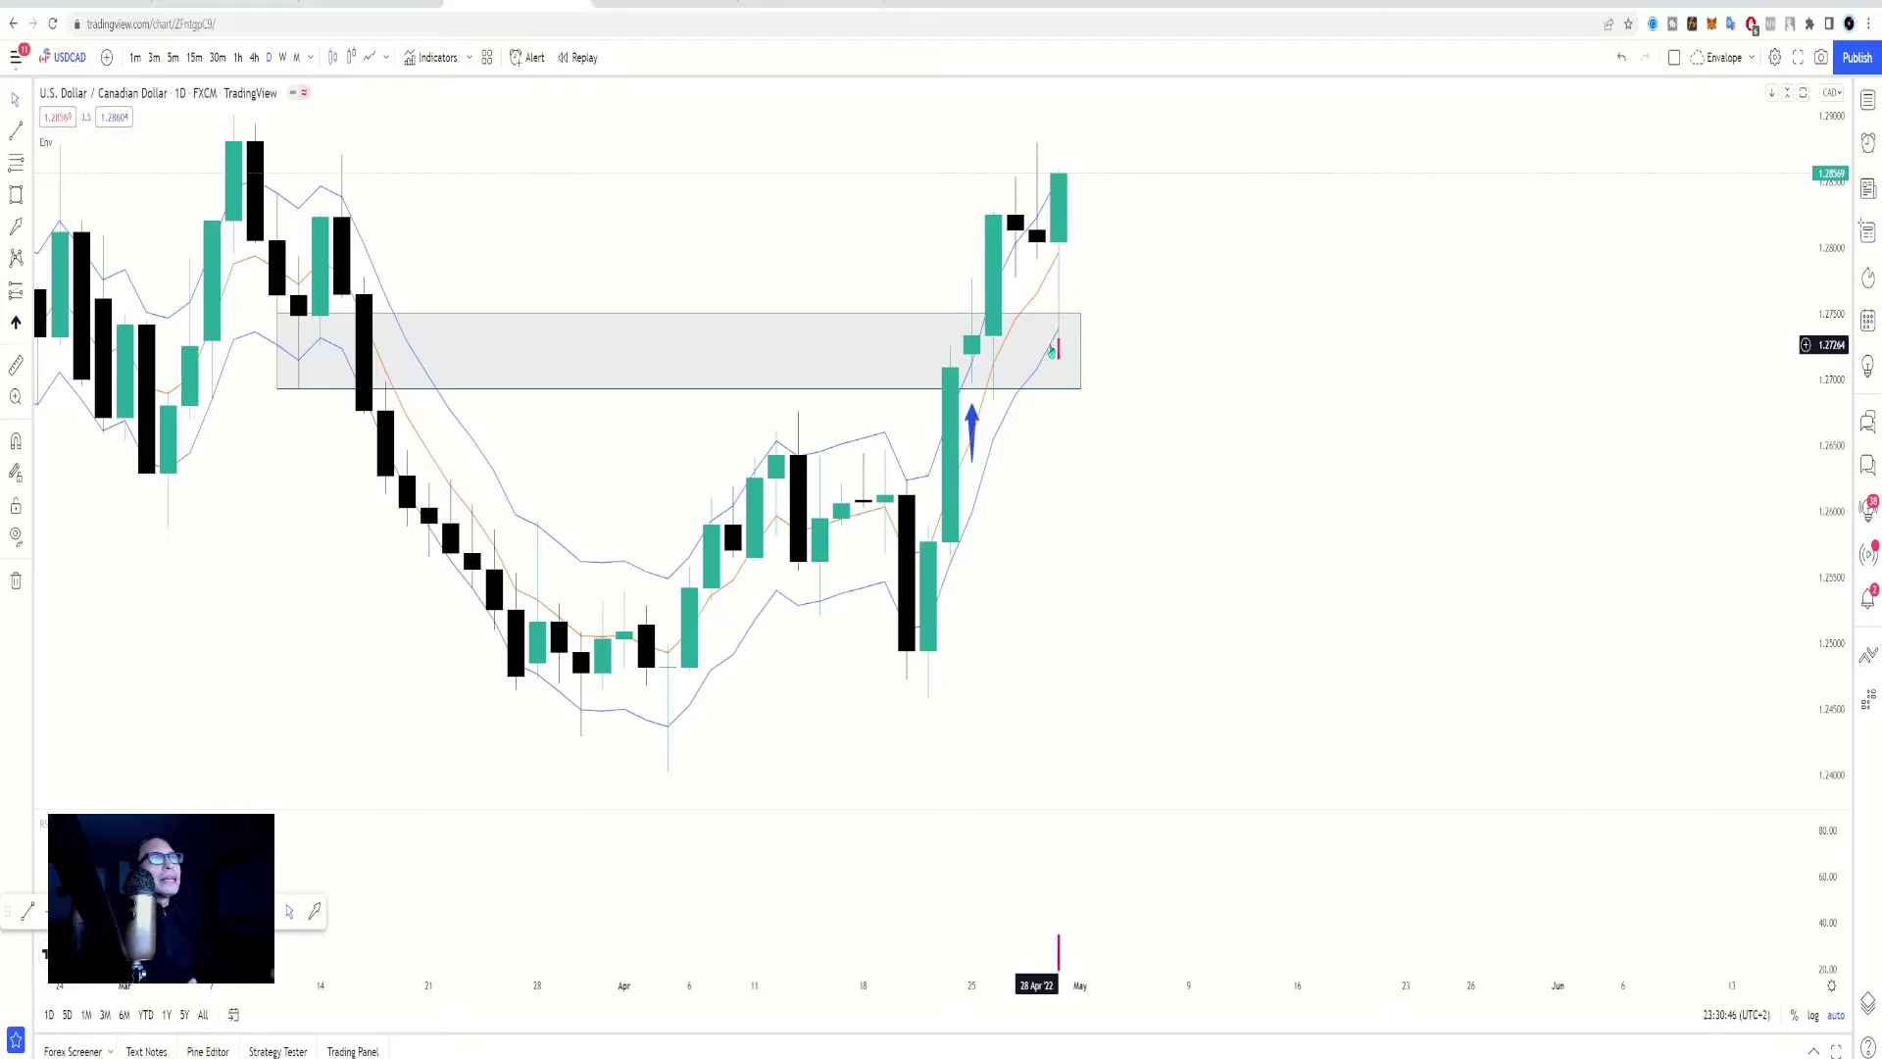
key("ctrl")
key("ctrl")
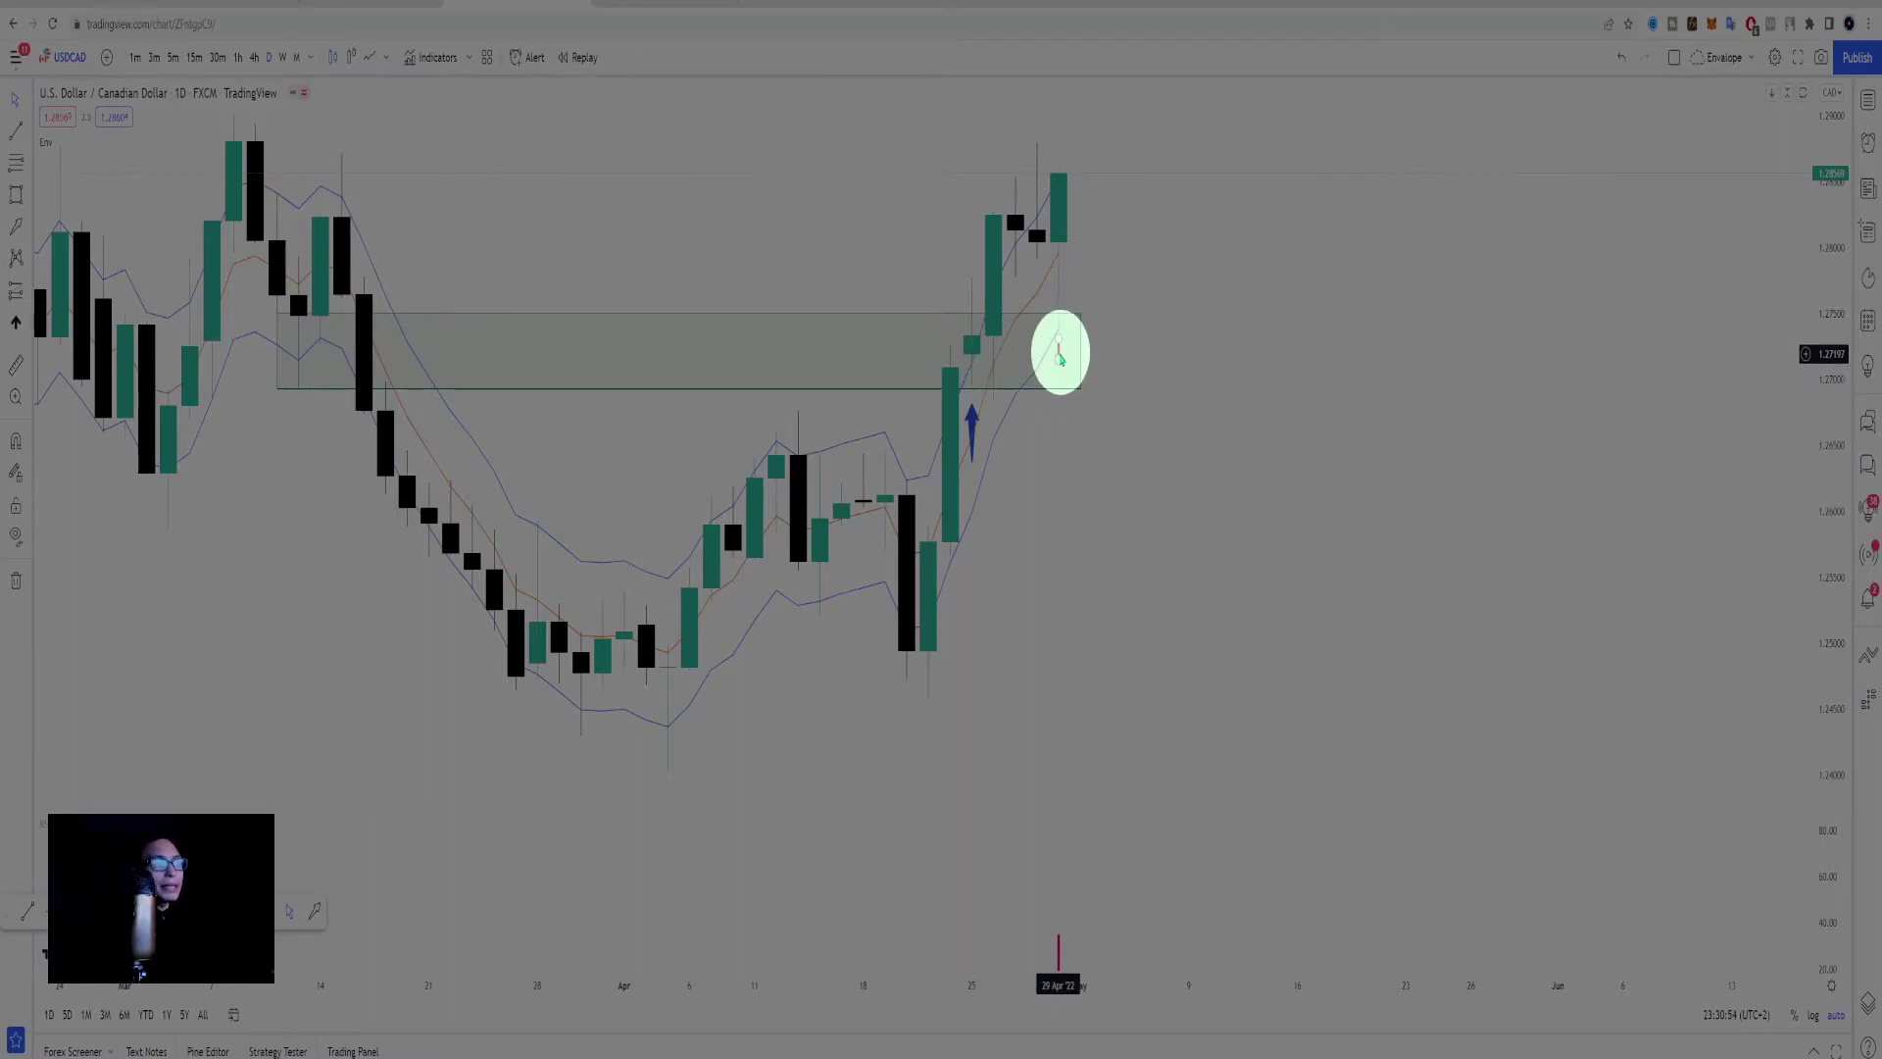
left_click(194, 57)
scroll(713, 438, "down", 5)
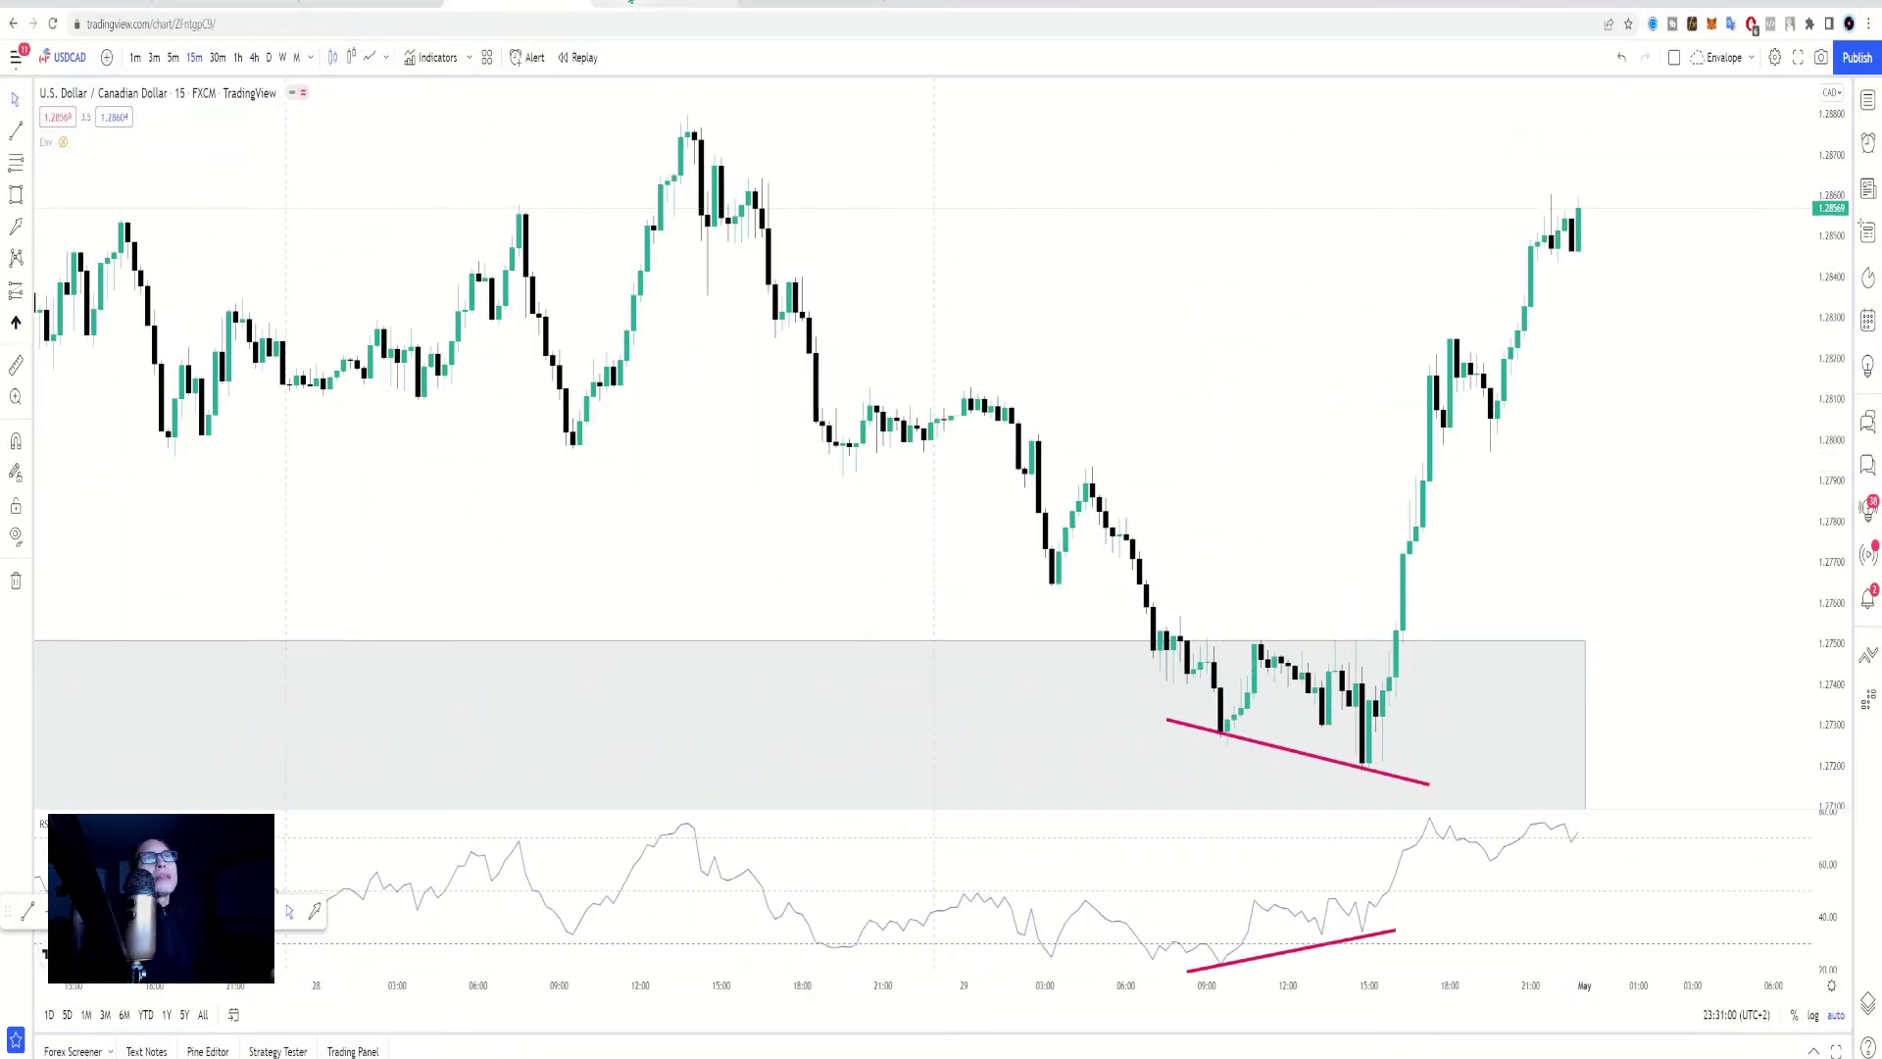
Switch to the AUDUSD chart on the daily timeframe and examine the 25 to 29 April candles around the grey zone
left_click(630, 3)
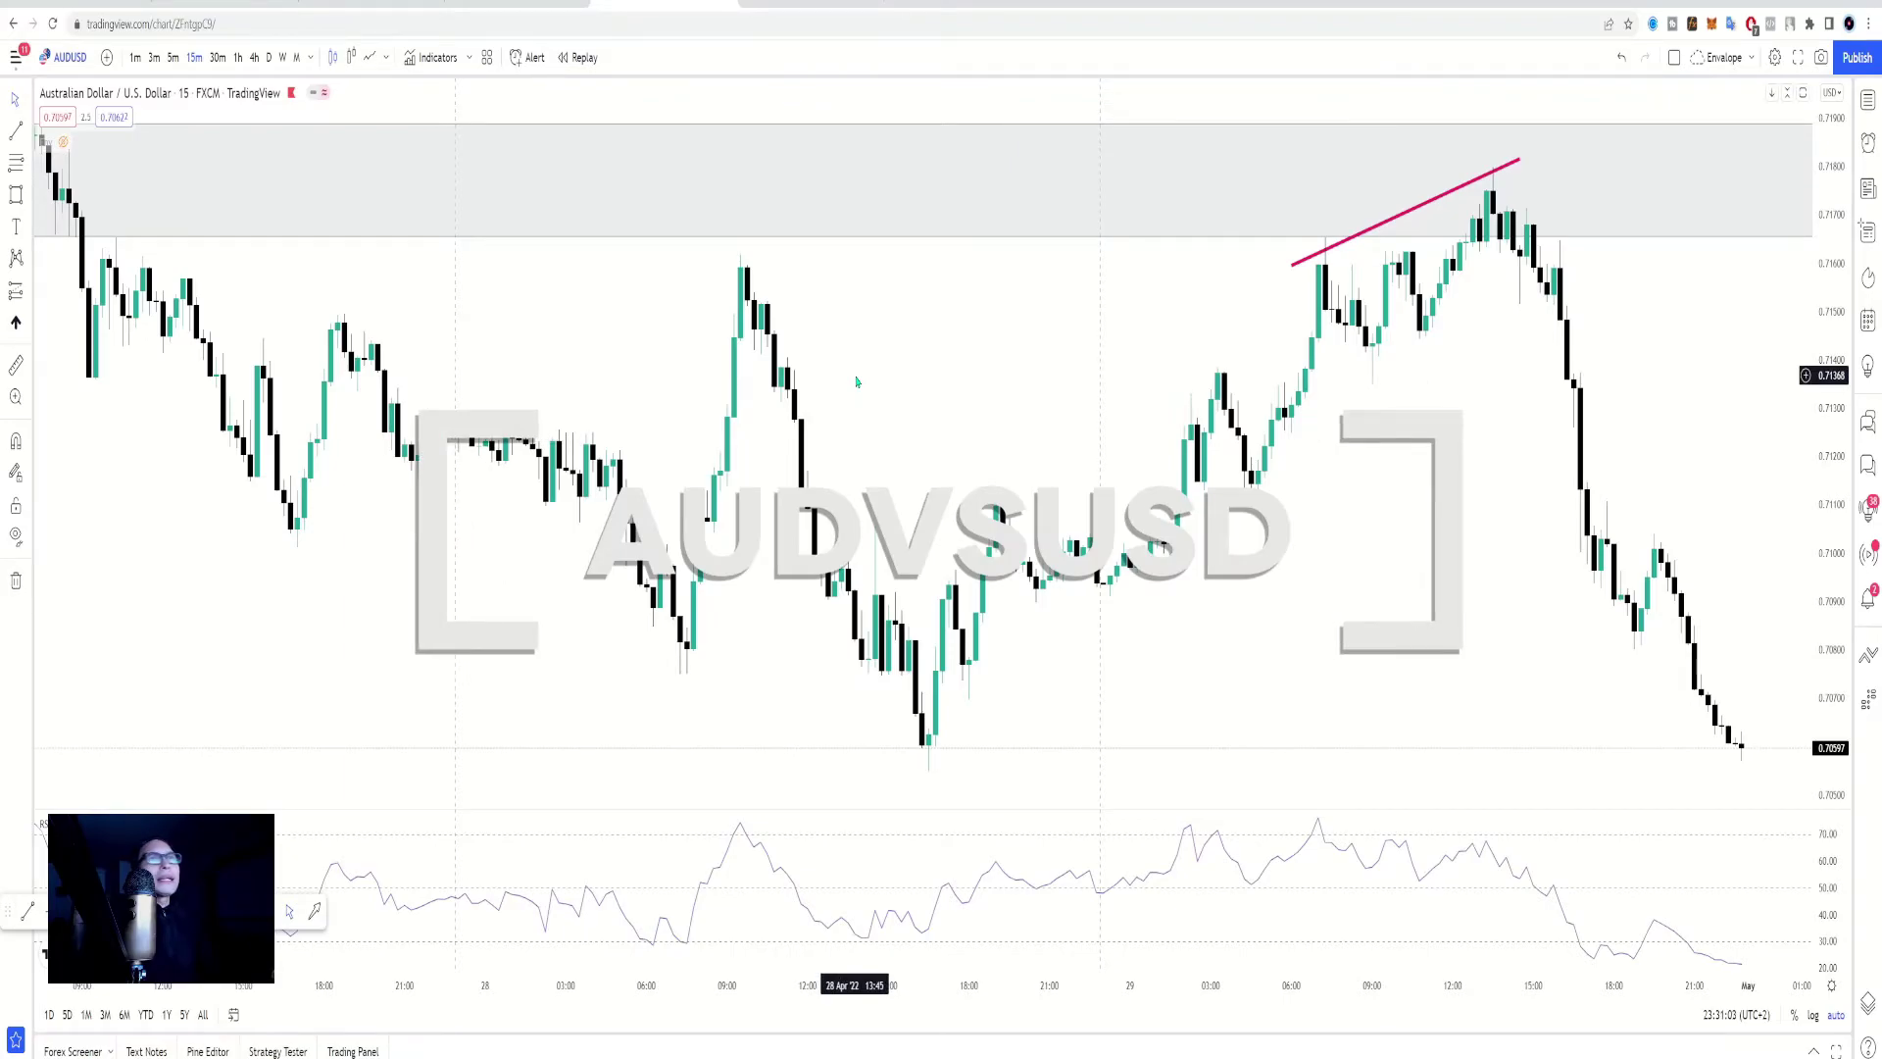
scroll(1587, 659, "up", 5)
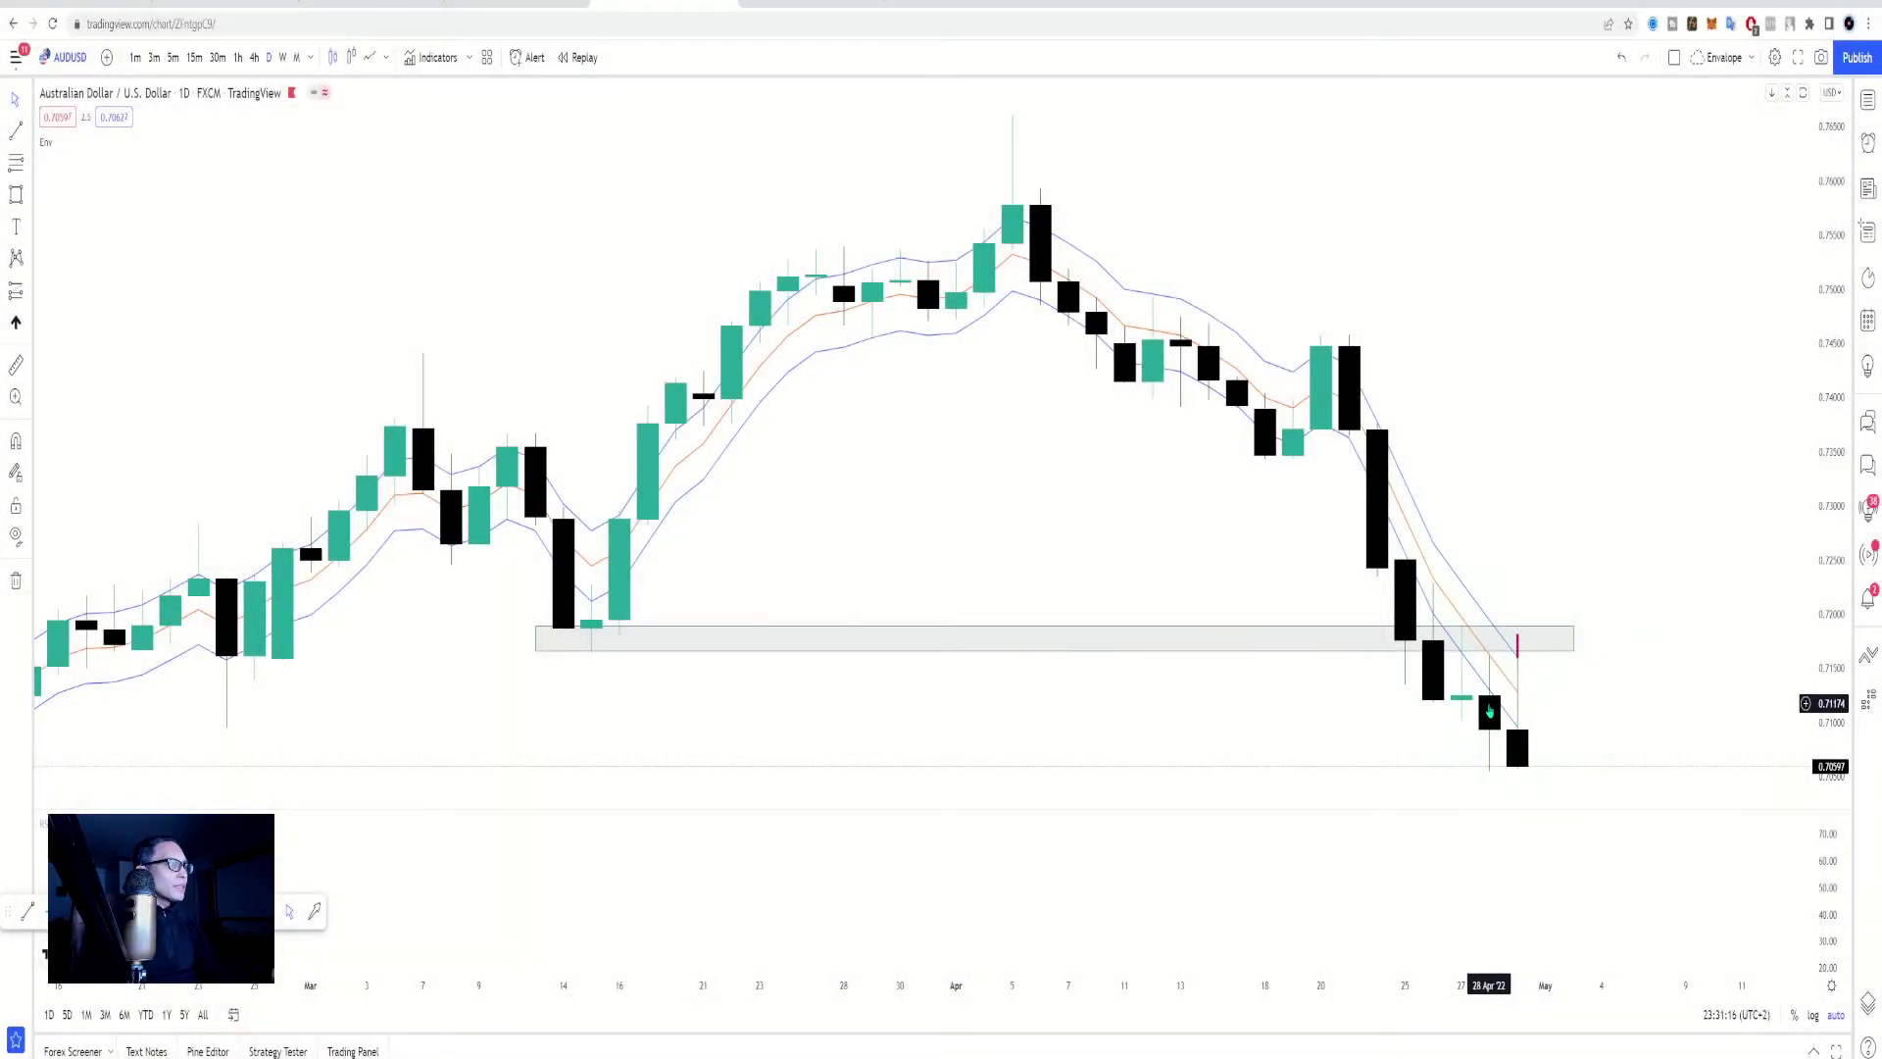
left_click(1412, 632)
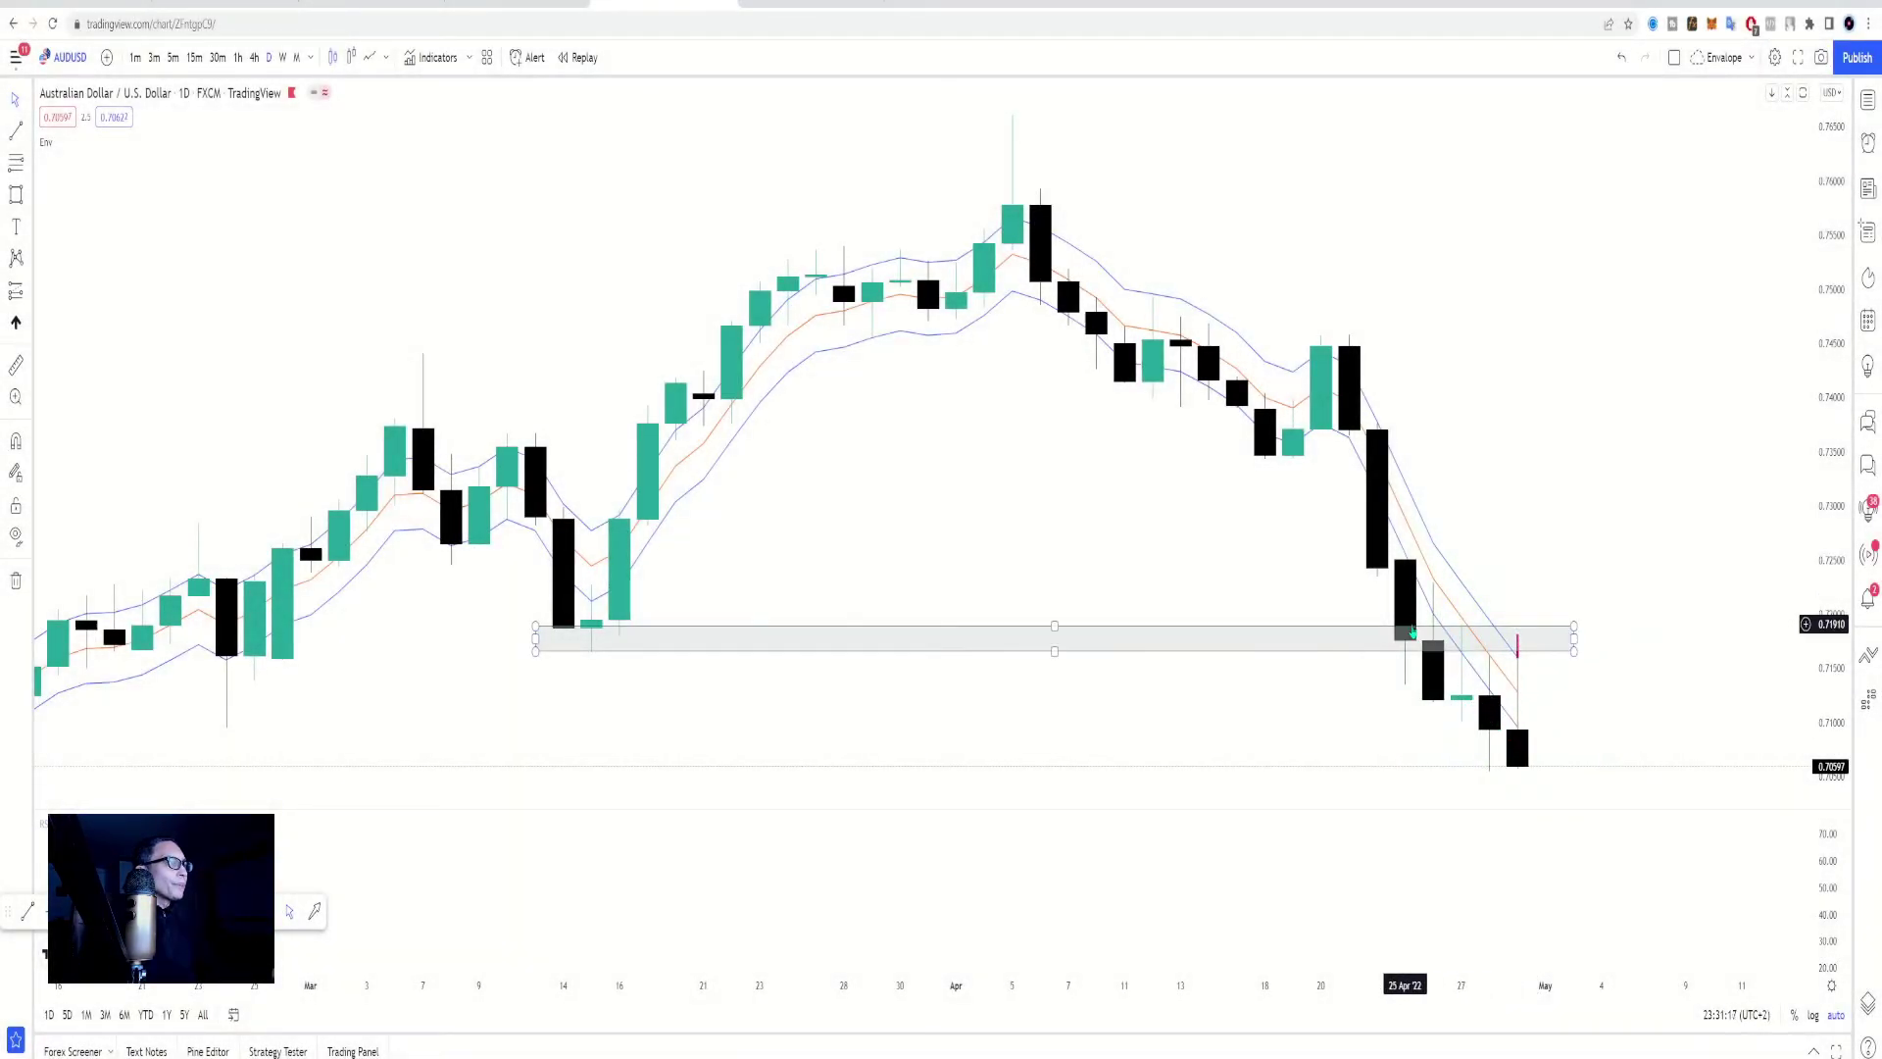
left_click(1410, 674)
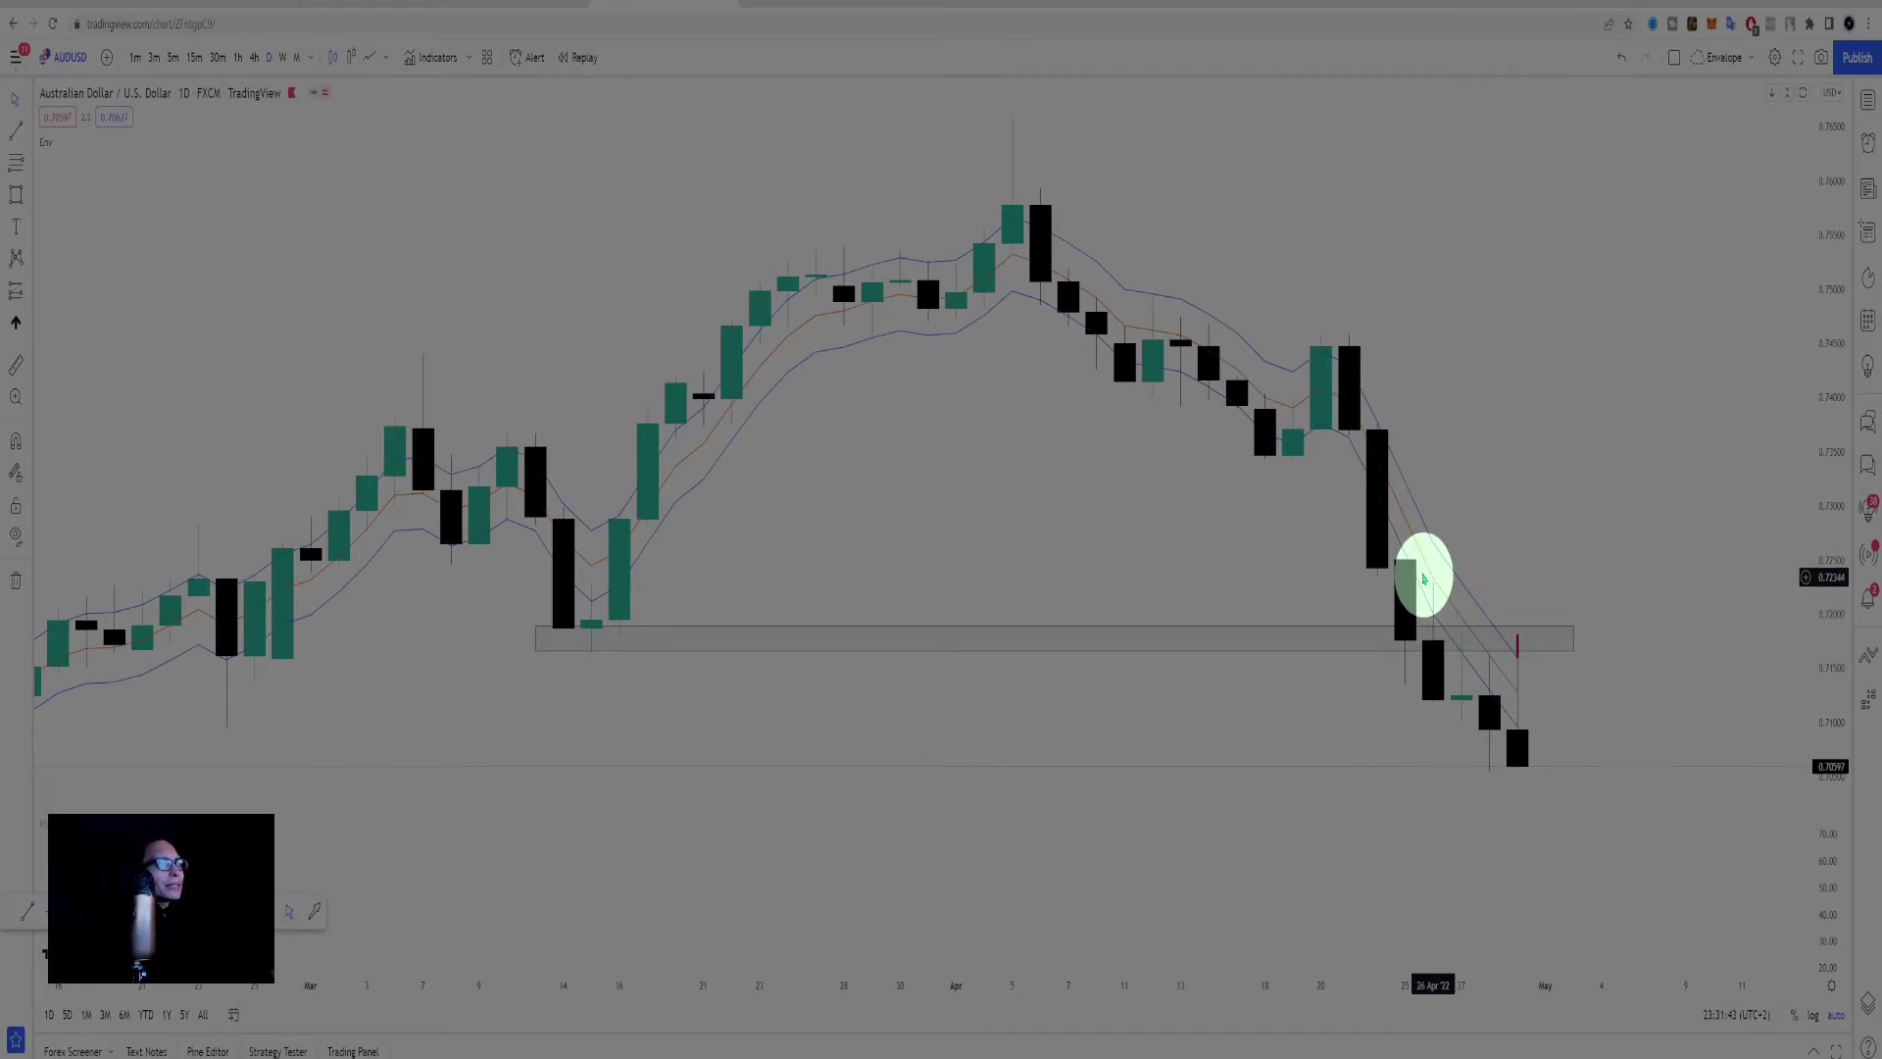
left_click(1468, 636)
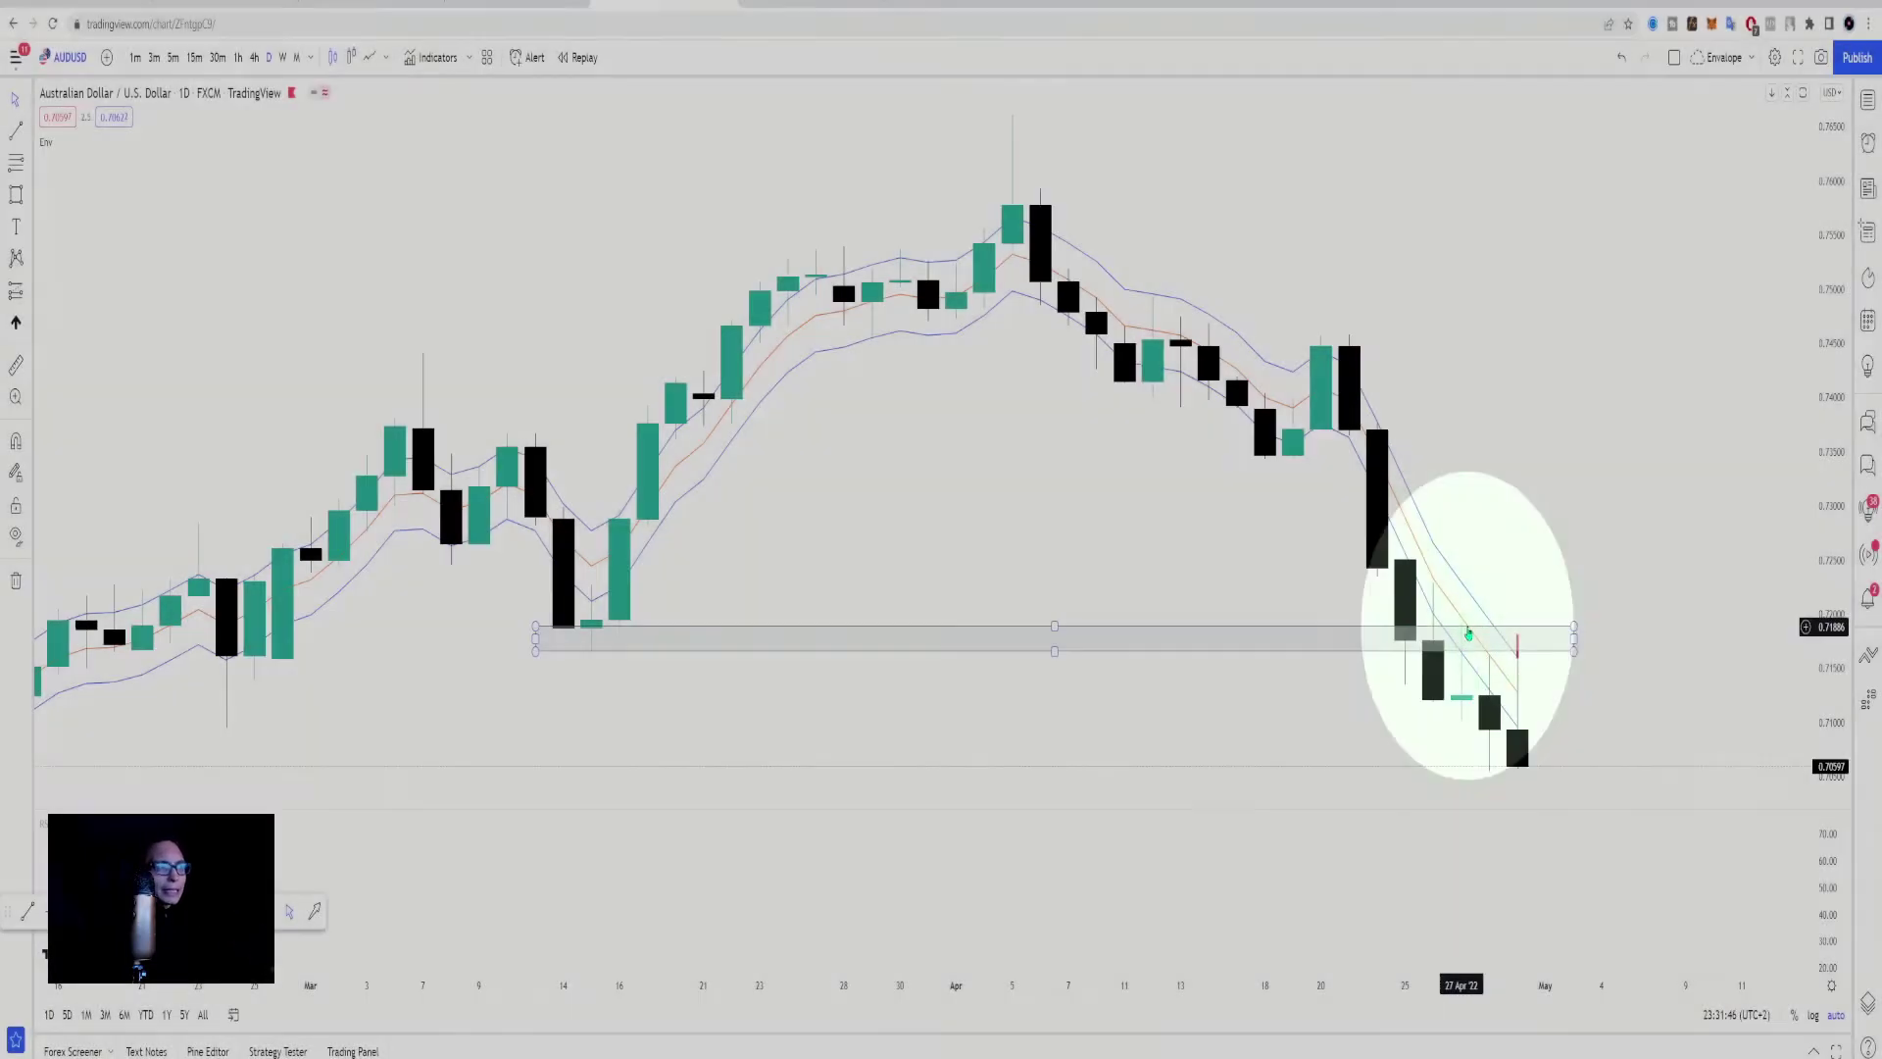
left_click(1517, 753)
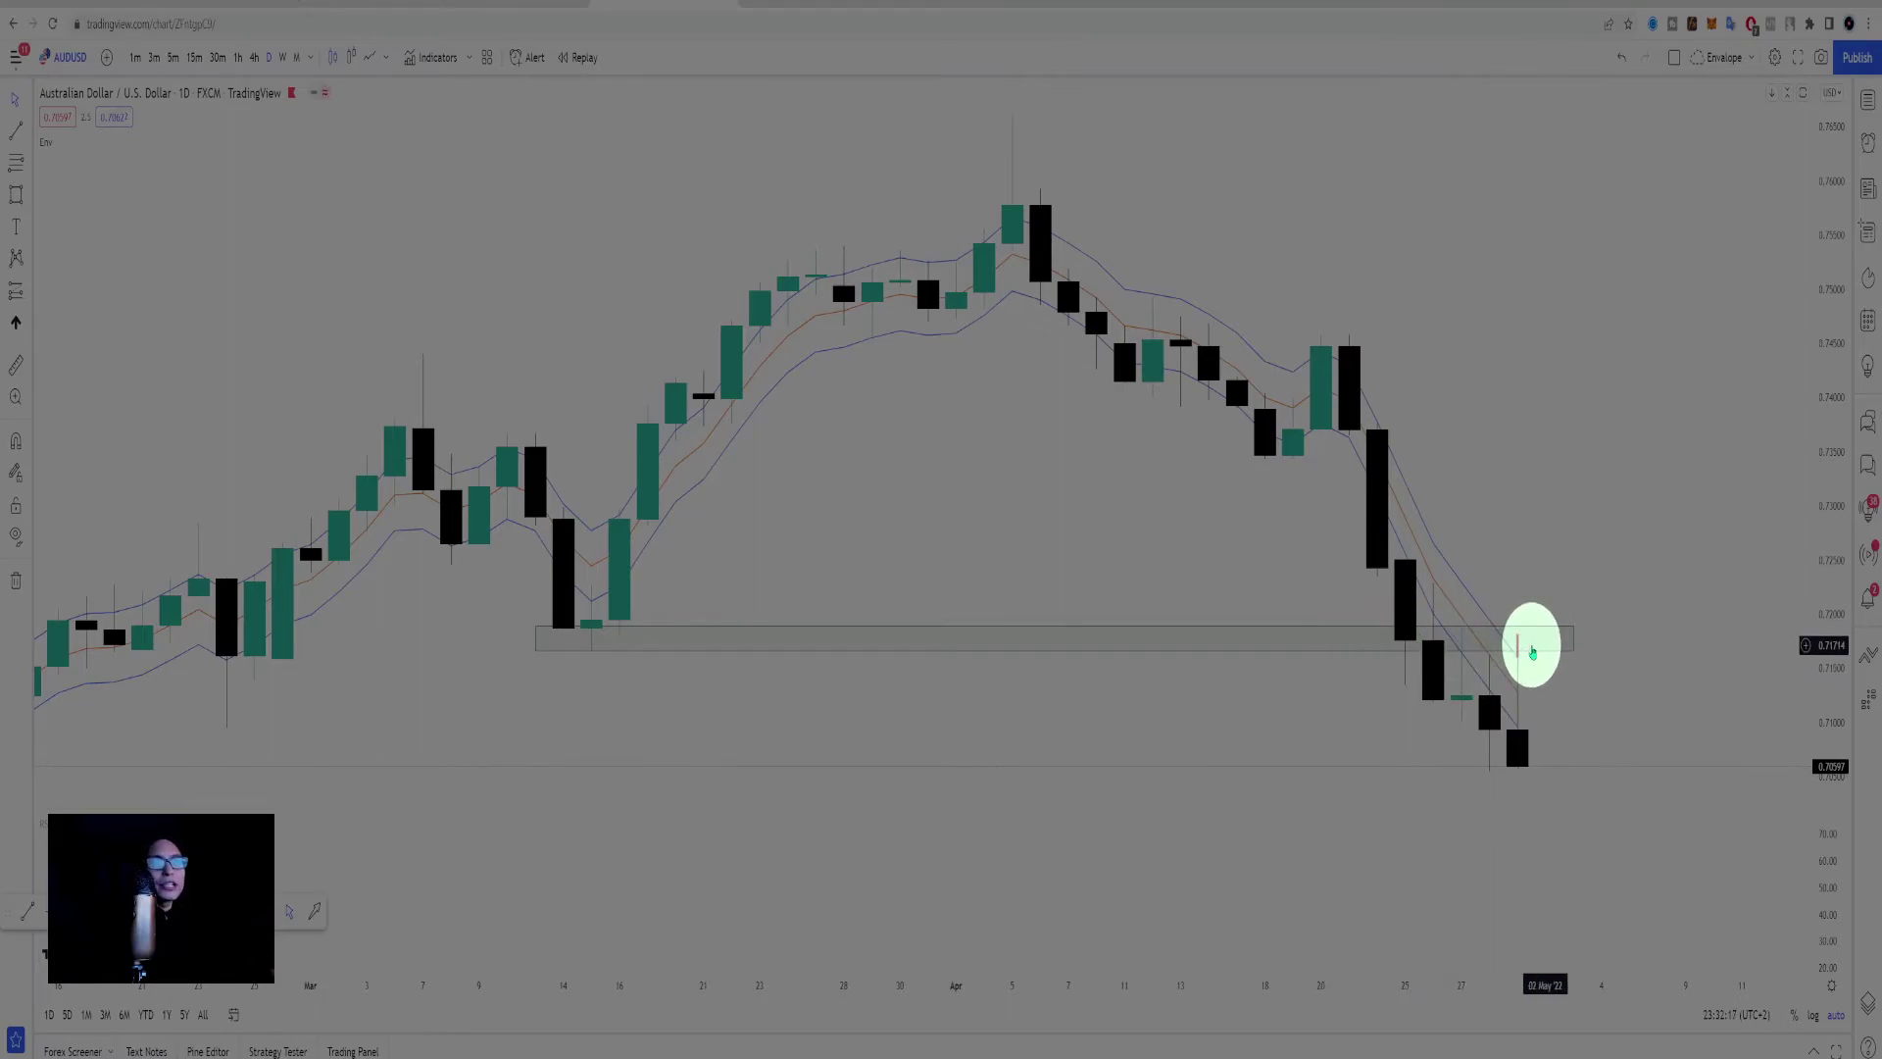
On the 15-minute AUDUSD chart, draw a falling RSI trend line from the 29 April 07:00 peak to 14:30
left_click(193, 57)
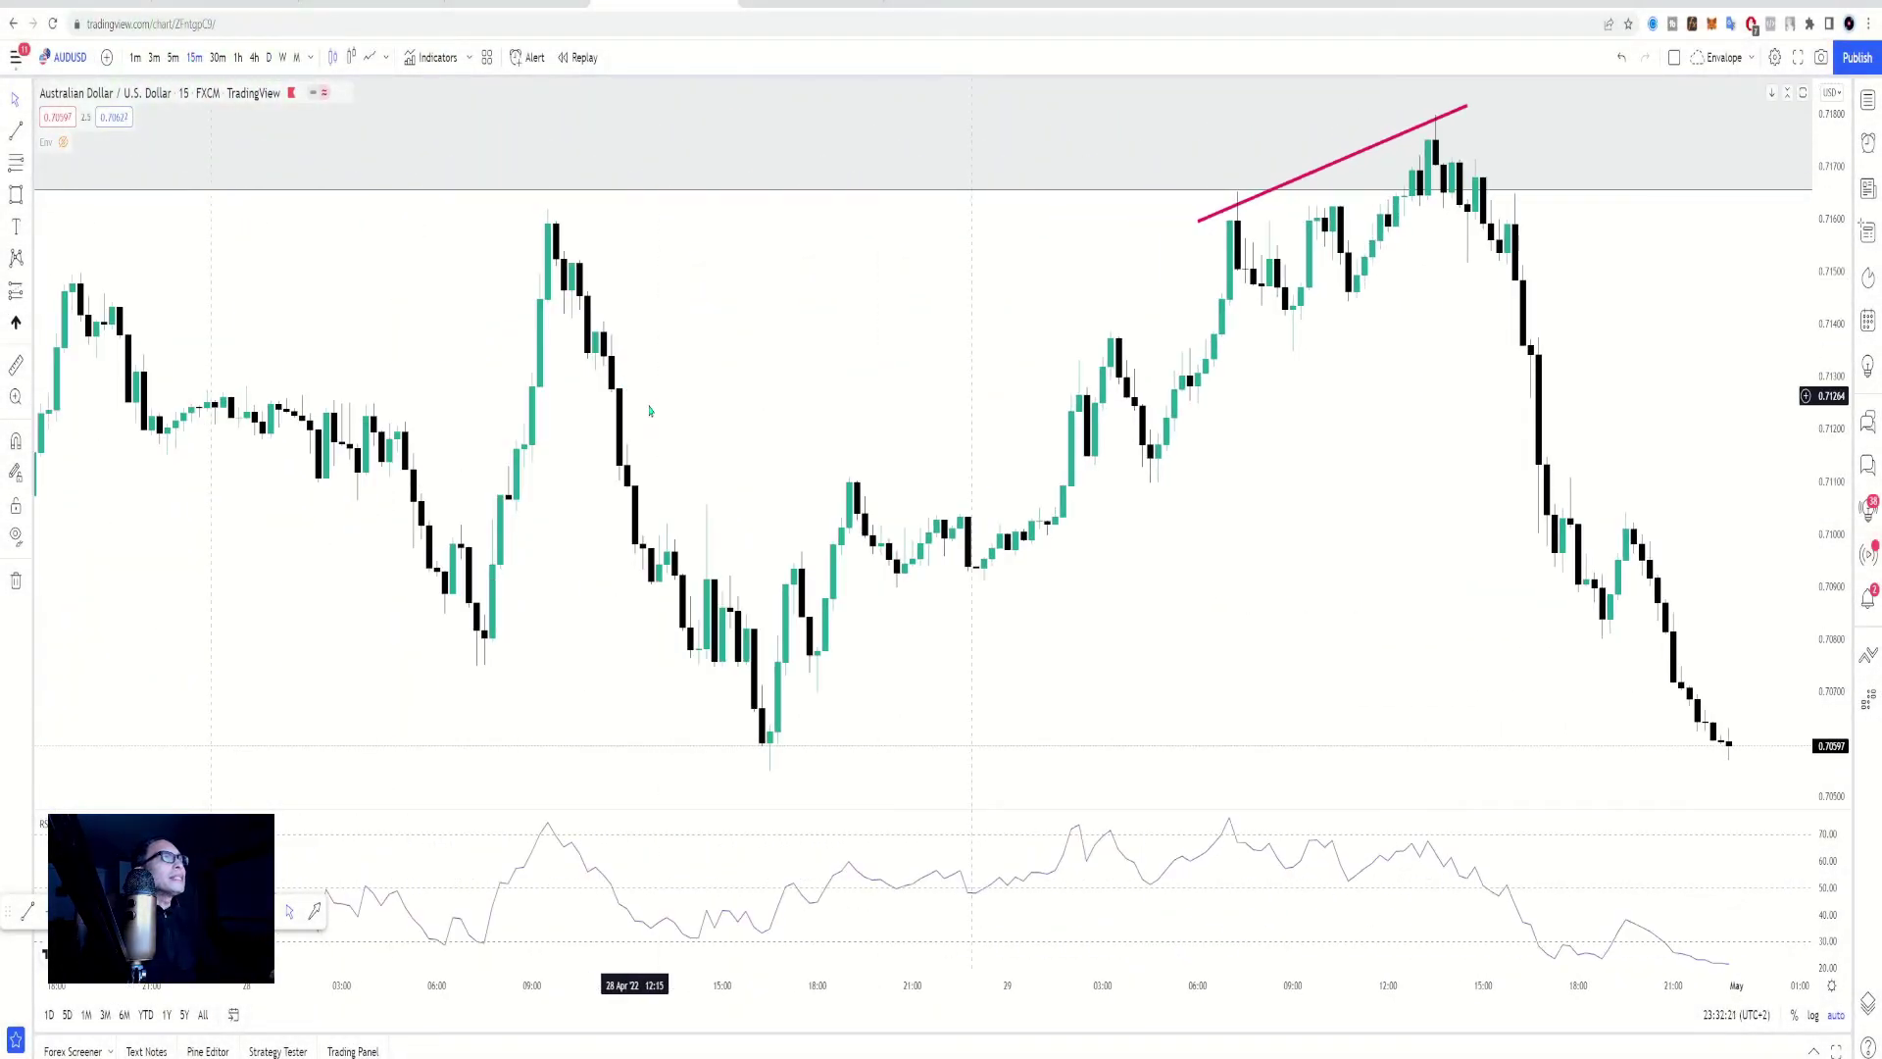
scroll(645, 408, "down", 1)
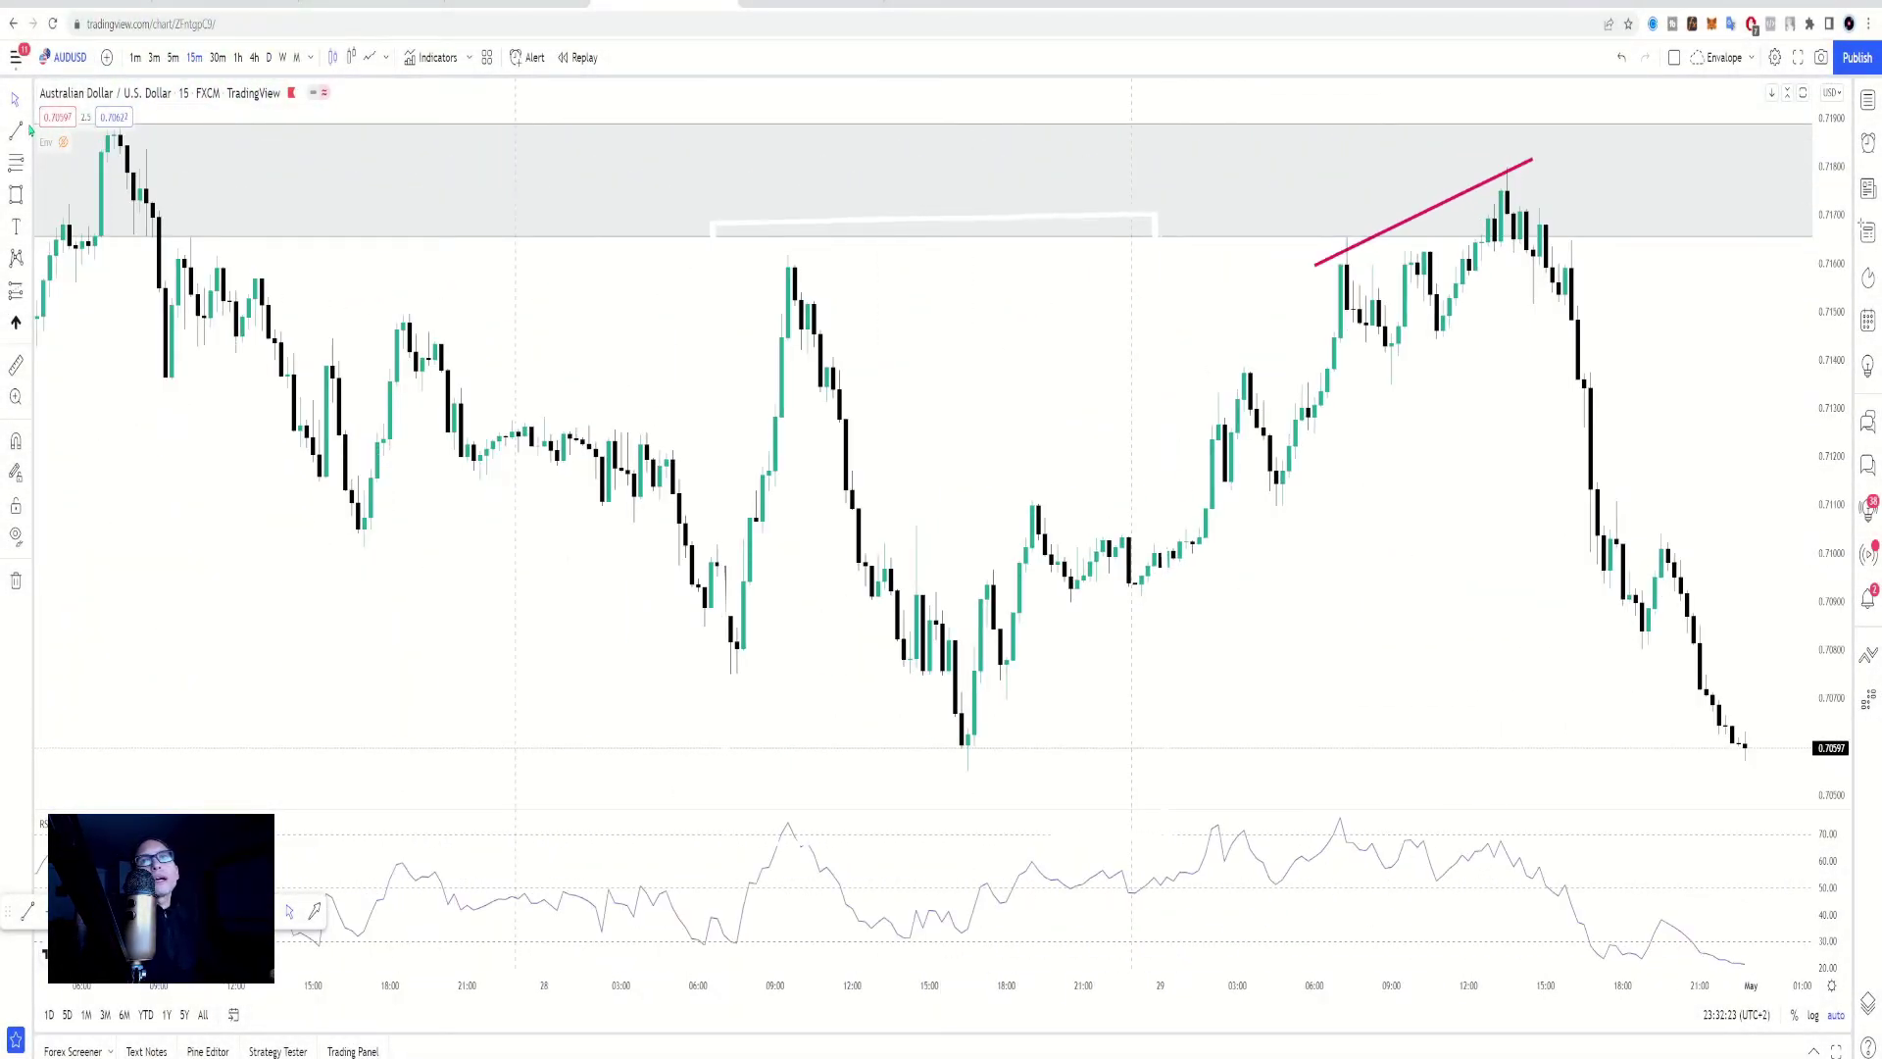
mouse_move(1470, 810)
left_mouse_down()
mouse_move(1471, 827)
mouse_move(1471, 796)
left_mouse_up()
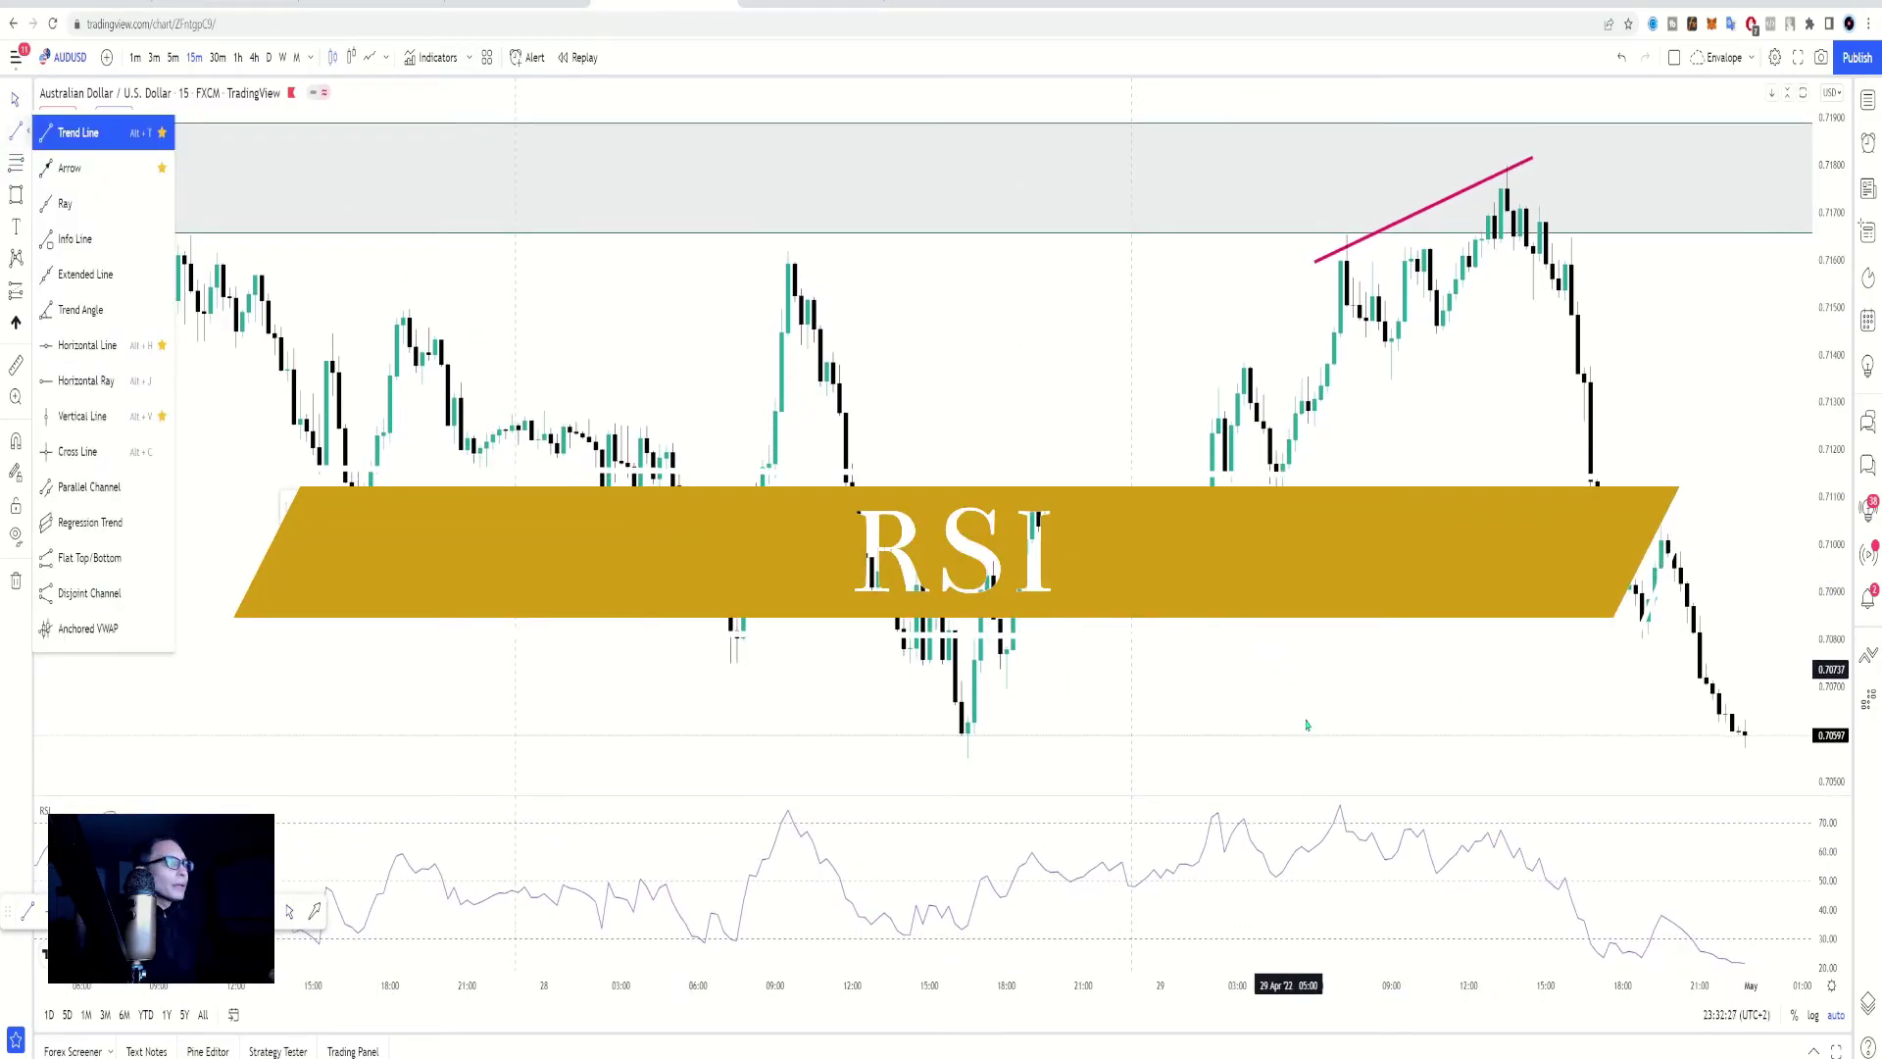
left_click(1339, 806)
left_click(1532, 832)
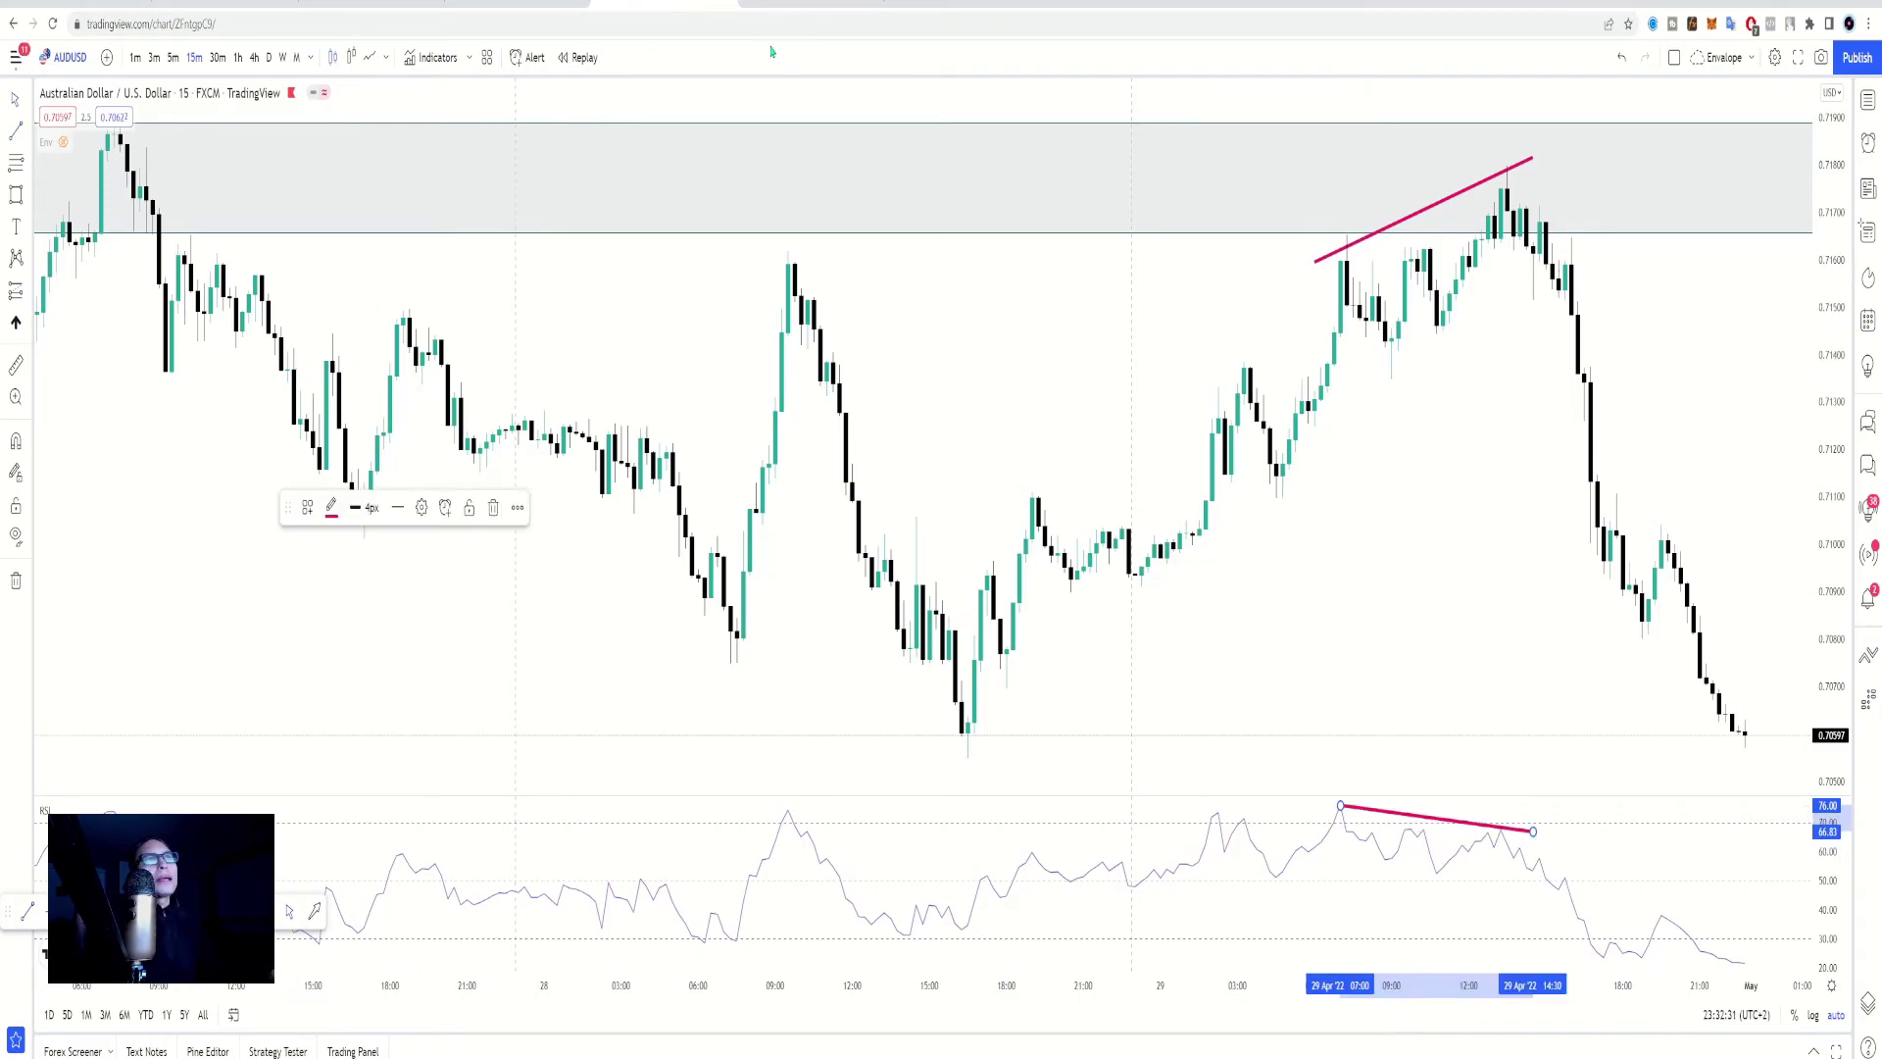
Switch to the NZDUSD chart and show it as 4-hour Heikin Ashi candles covering March and April 2022
left_click(770, 3)
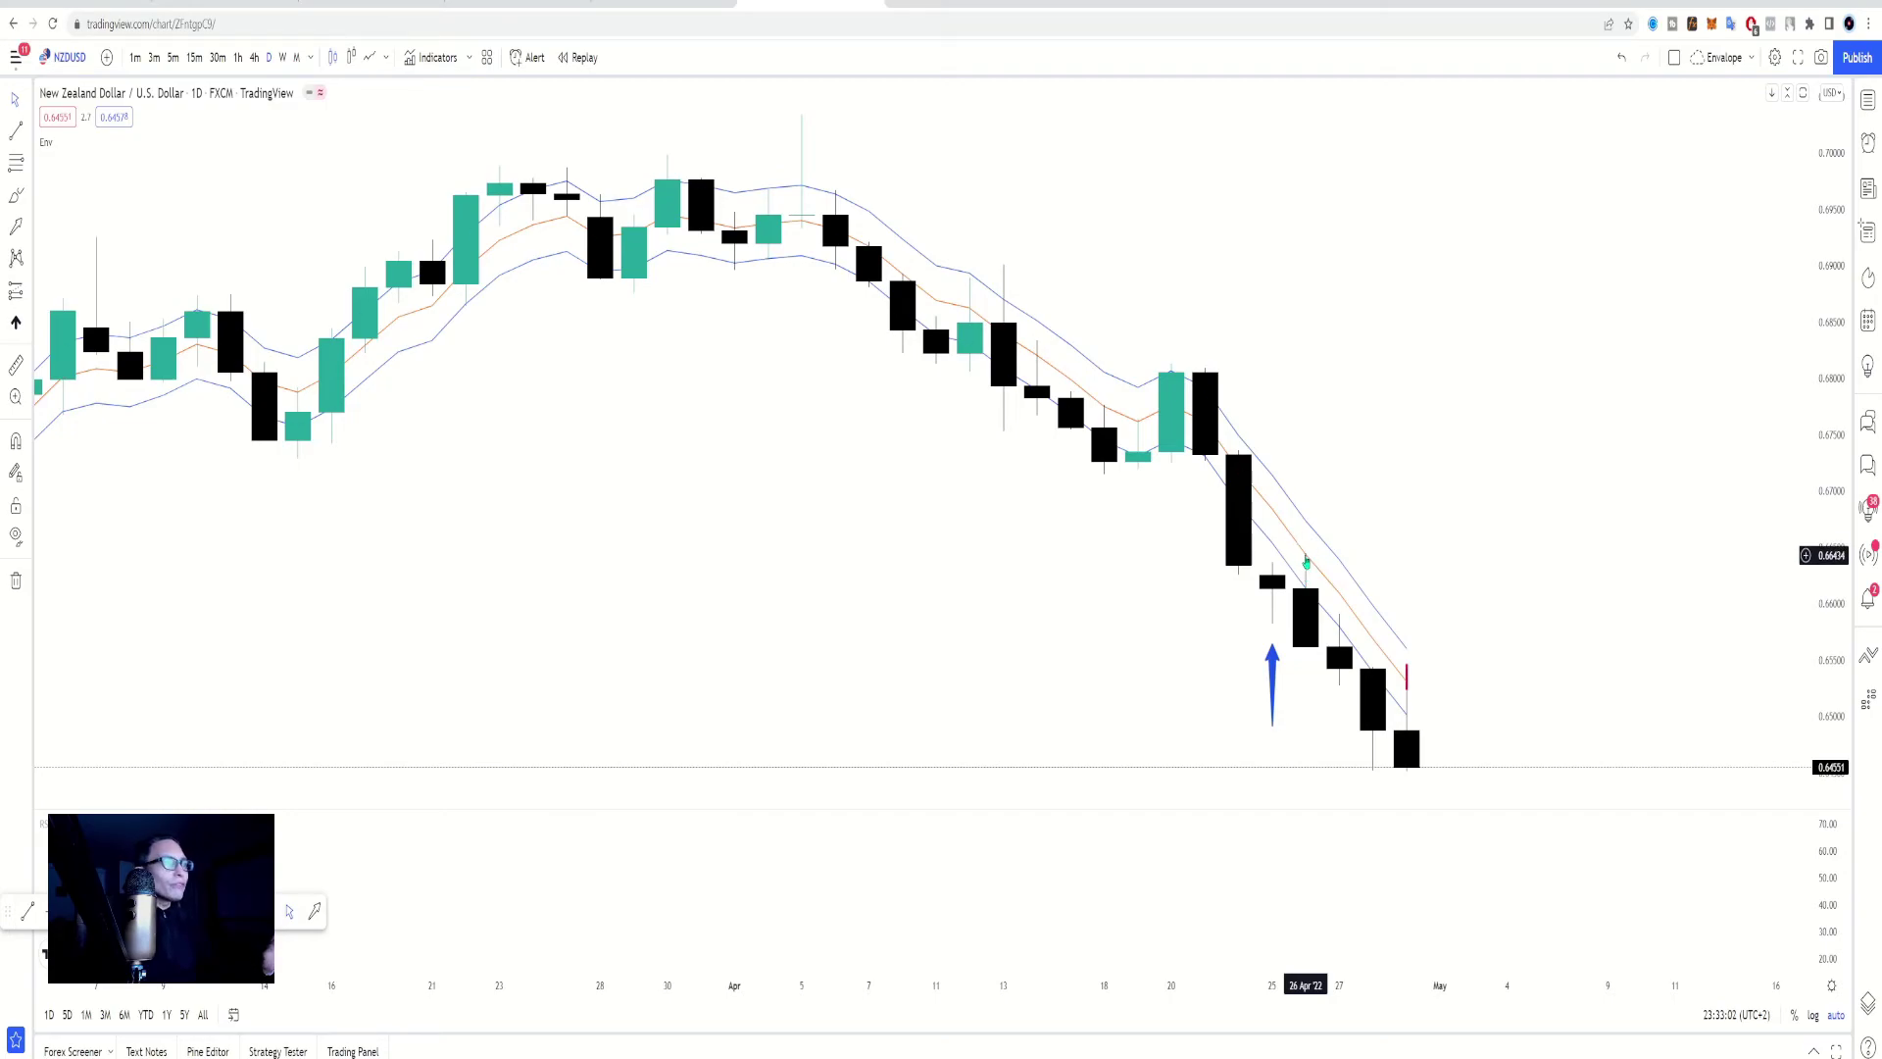
left_click(255, 58)
left_click(348, 59)
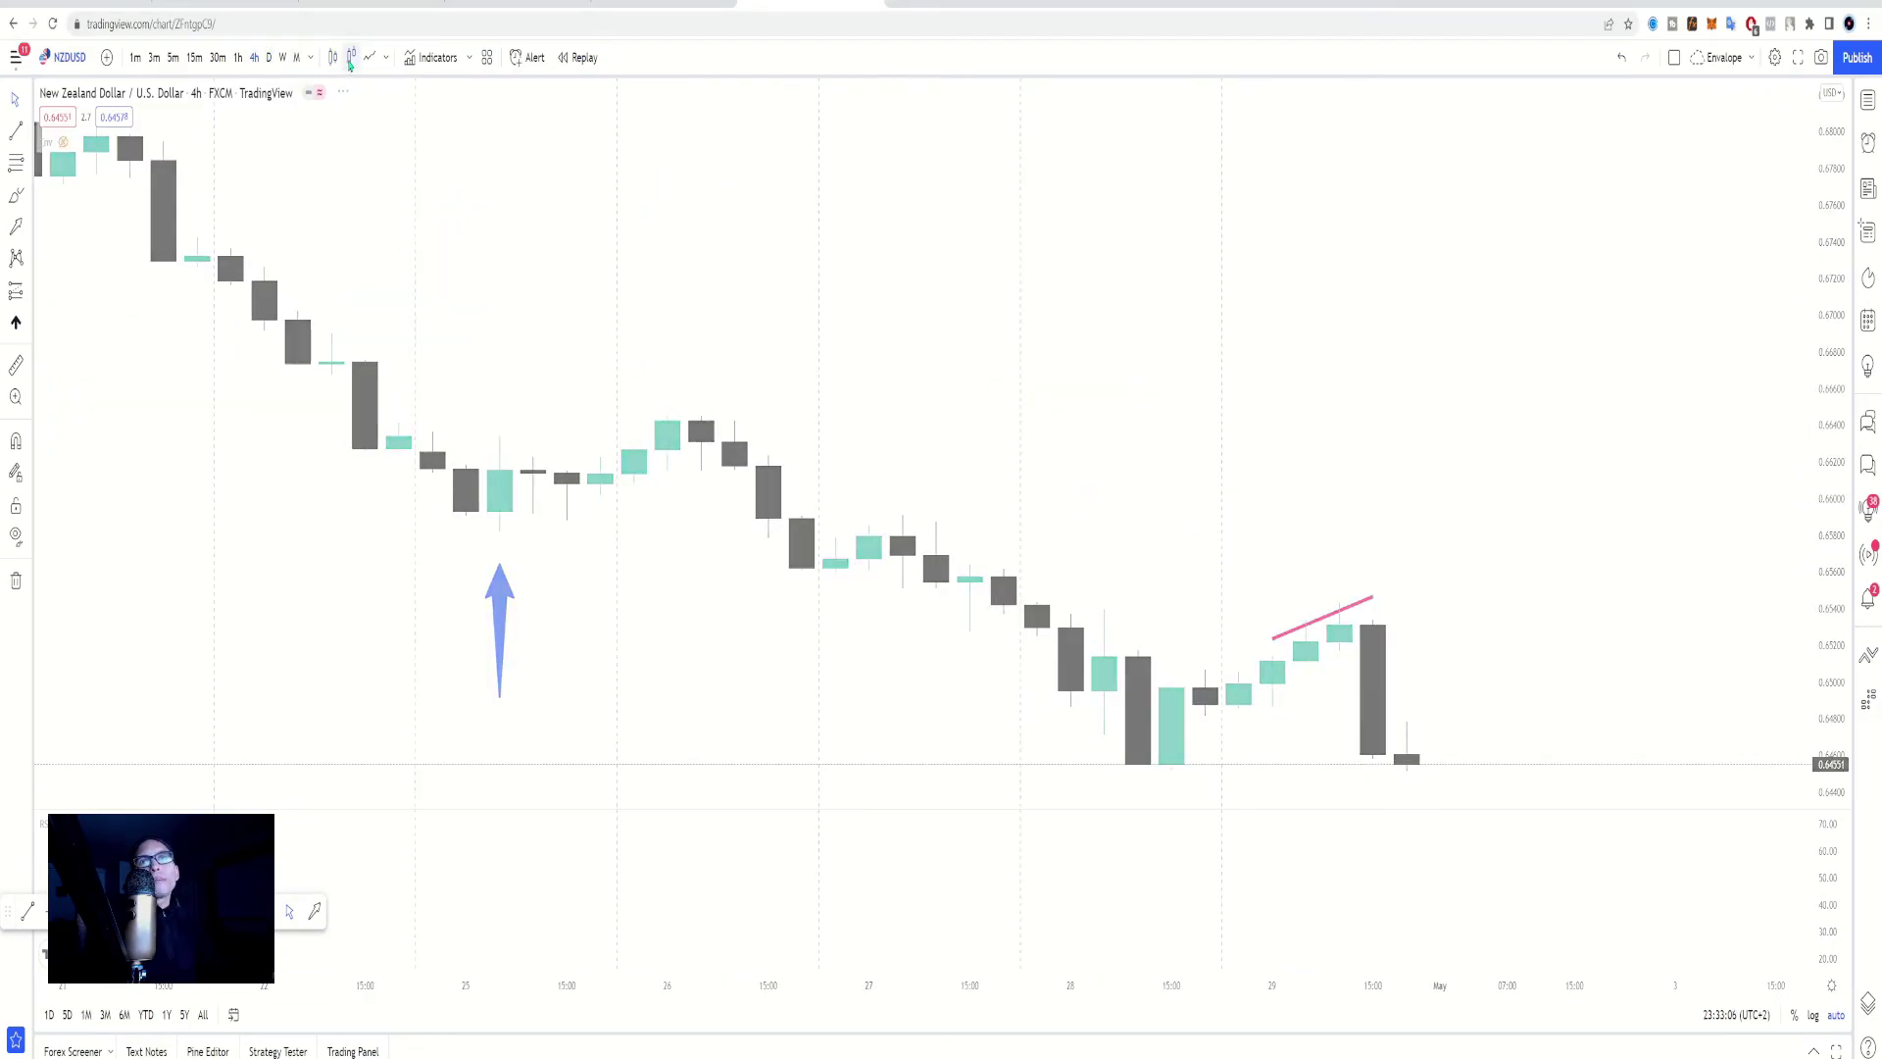
scroll(626, 294, "down", 5)
scroll(625, 294, "down", 2)
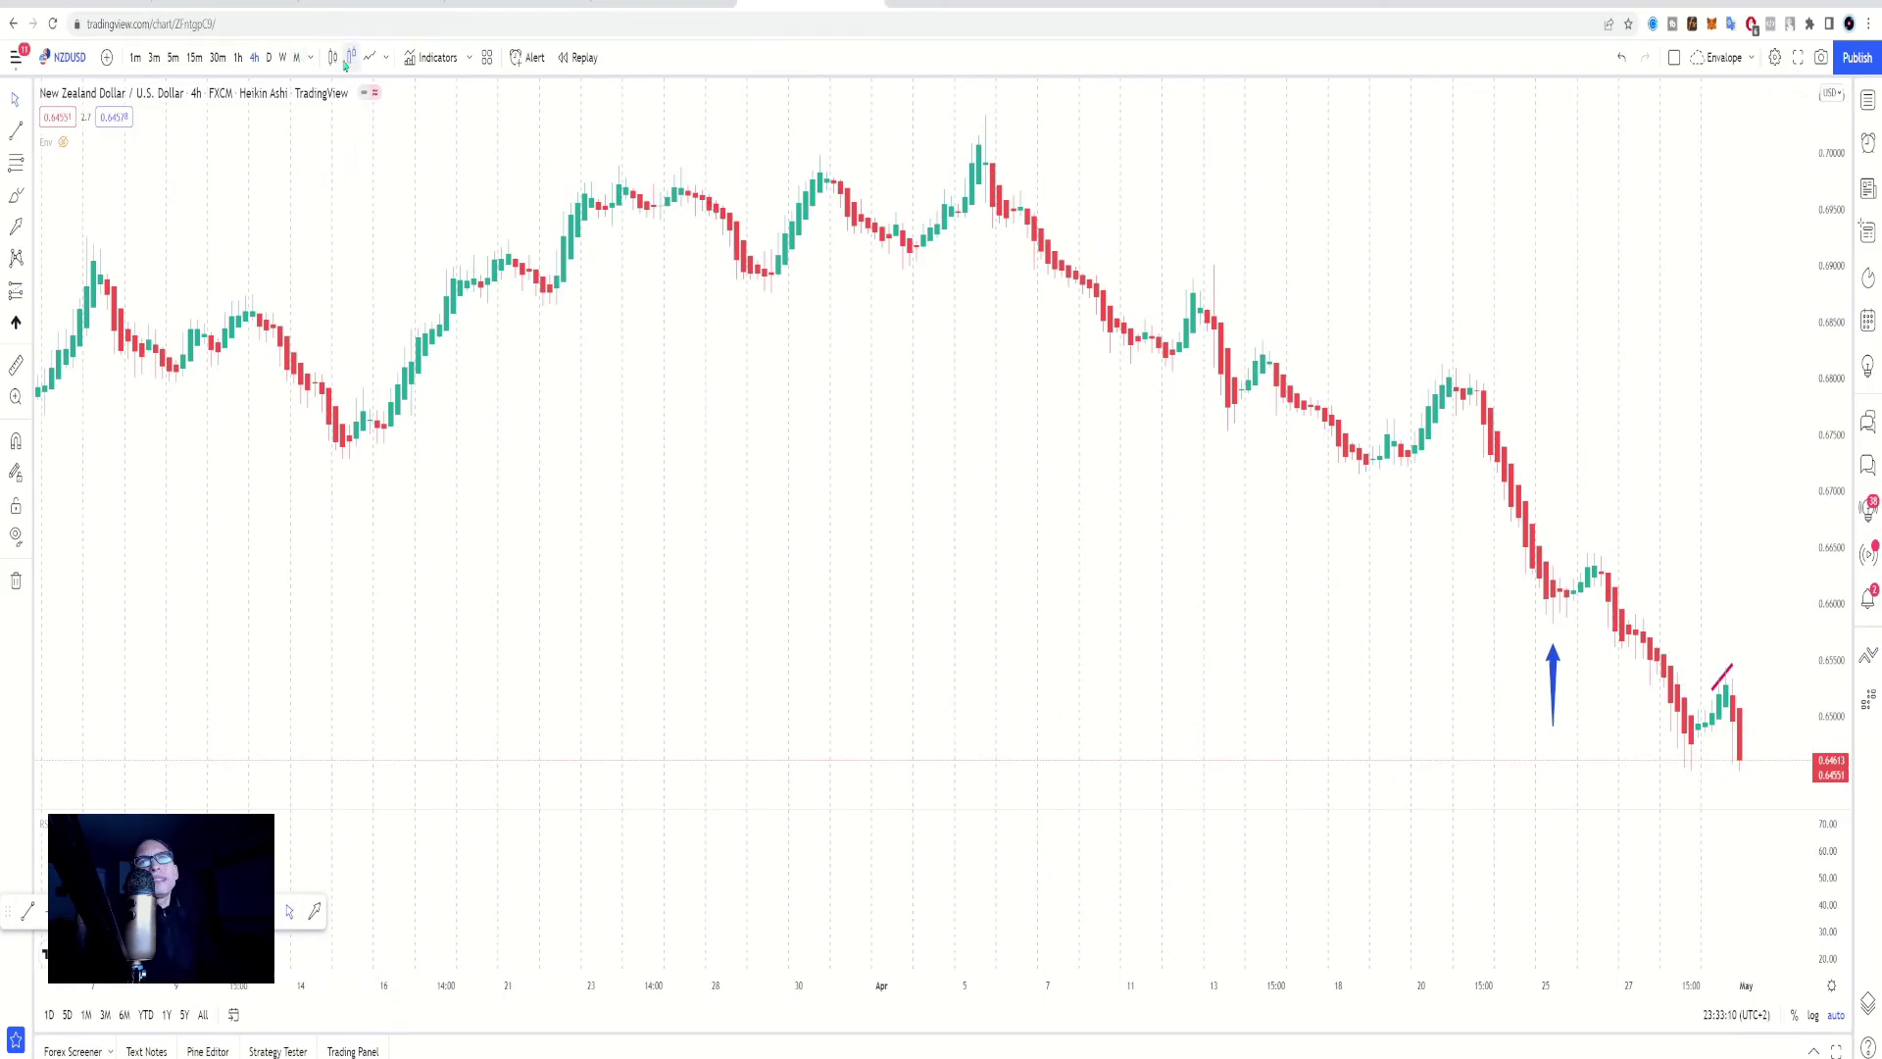
Draw a descending trend line along the NZDUSD highs from 20 April 23:00 at about 0.68078 to about 3 May 03:00
left_click(16, 134)
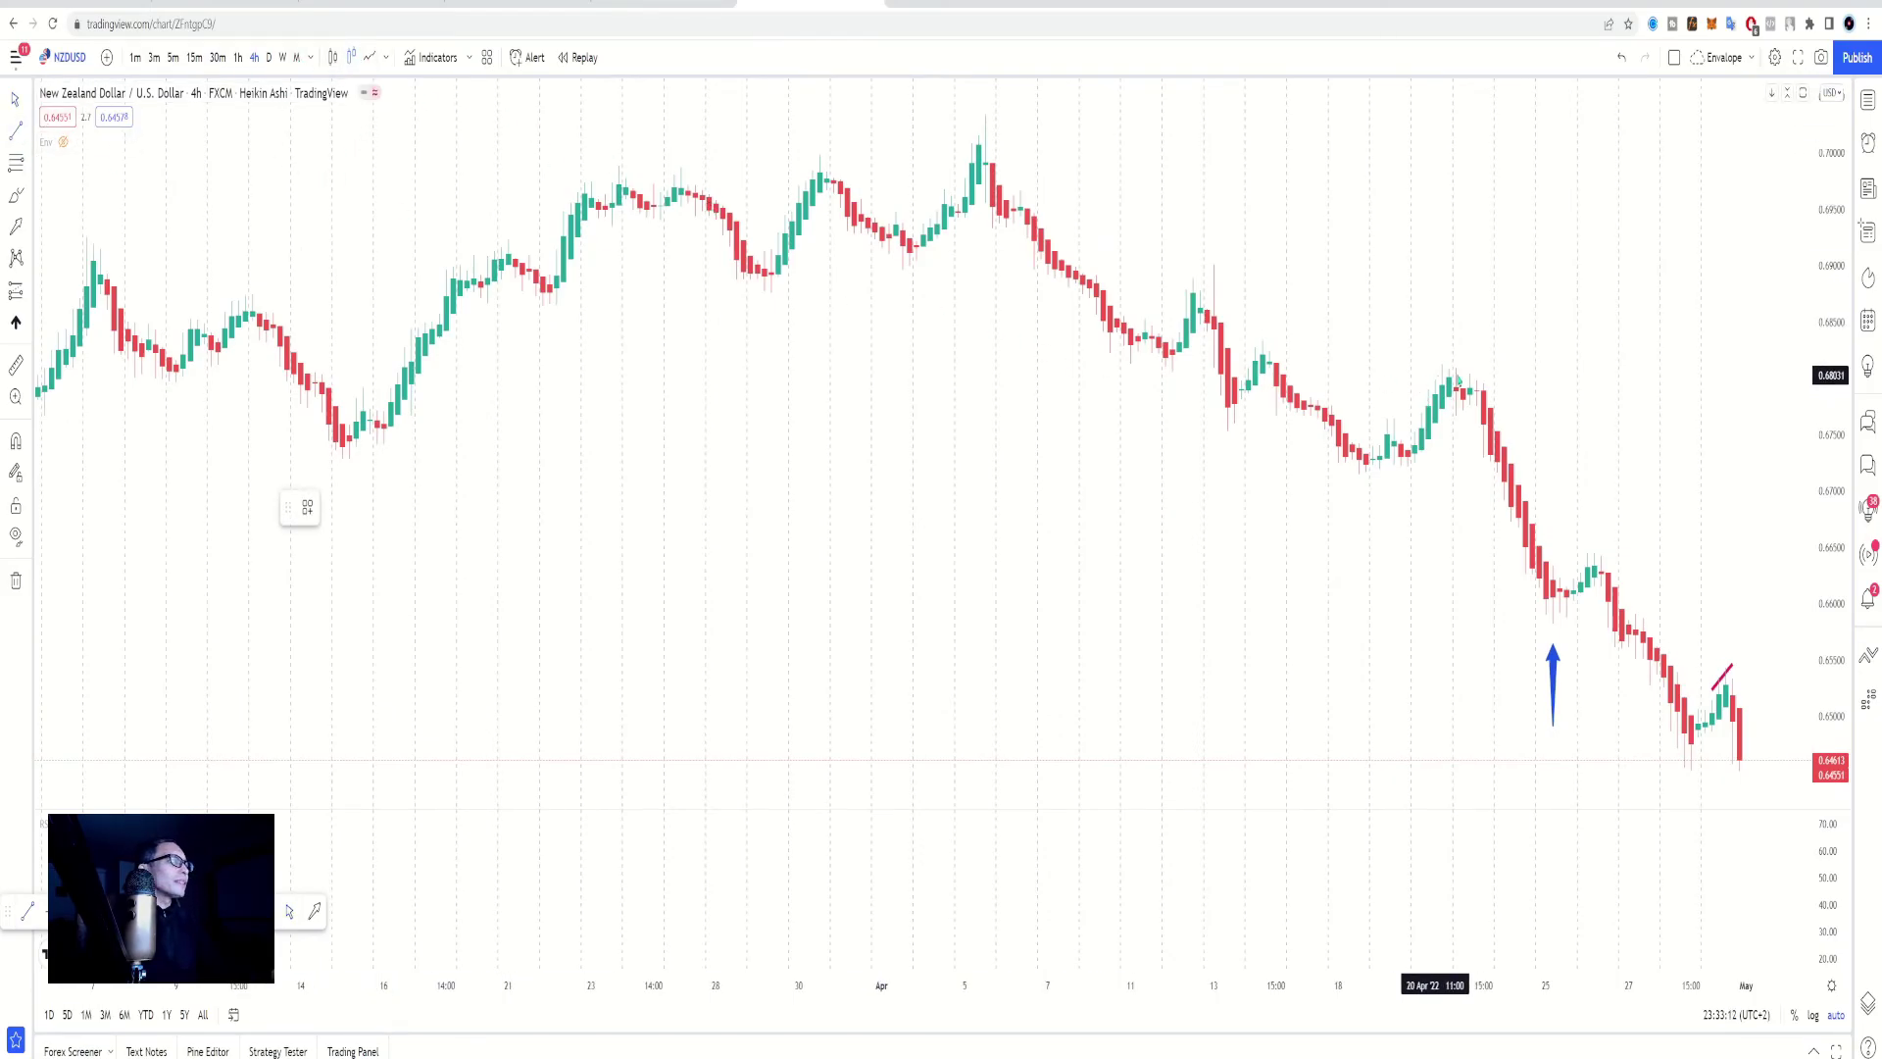
left_click(1455, 370)
left_click(1698, 661)
left_click(1794, 757)
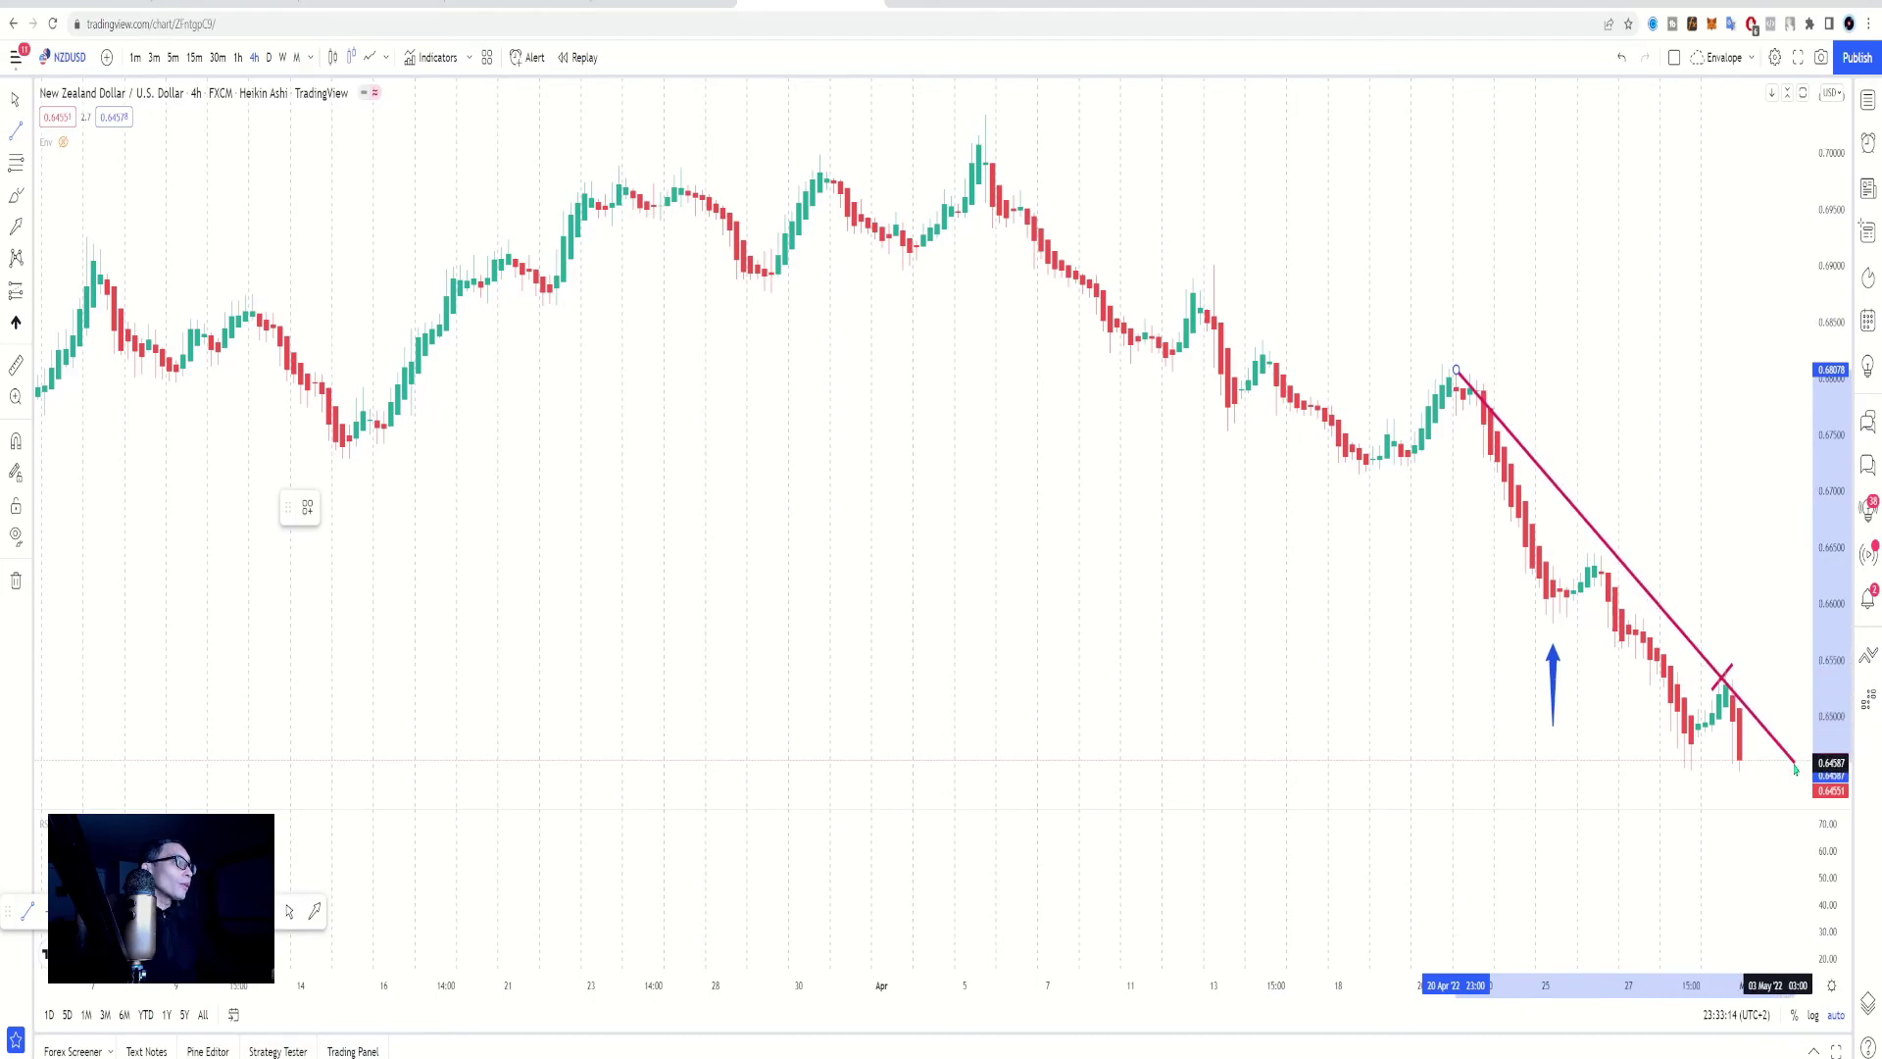
left_click(1758, 640)
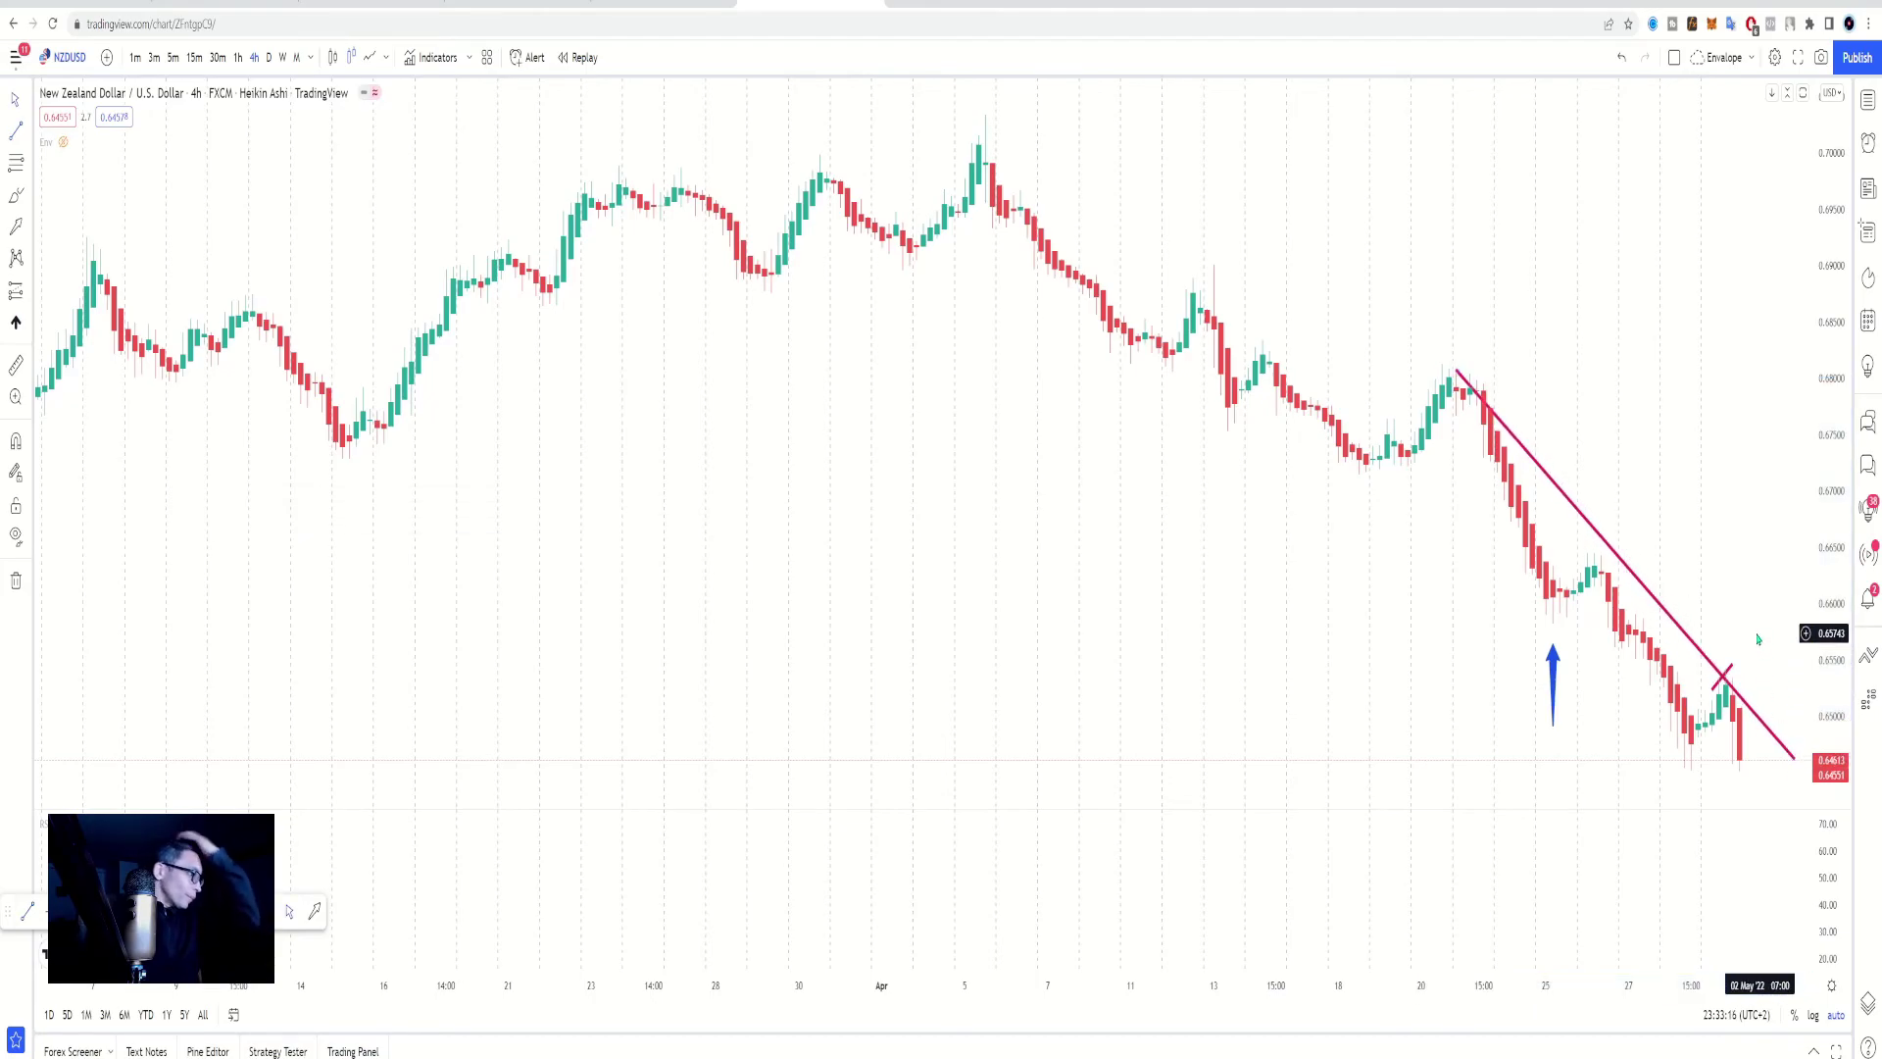
Return NZDUSD to regular candles on the daily timeframe and delete the long descending trend line
left_click(272, 60)
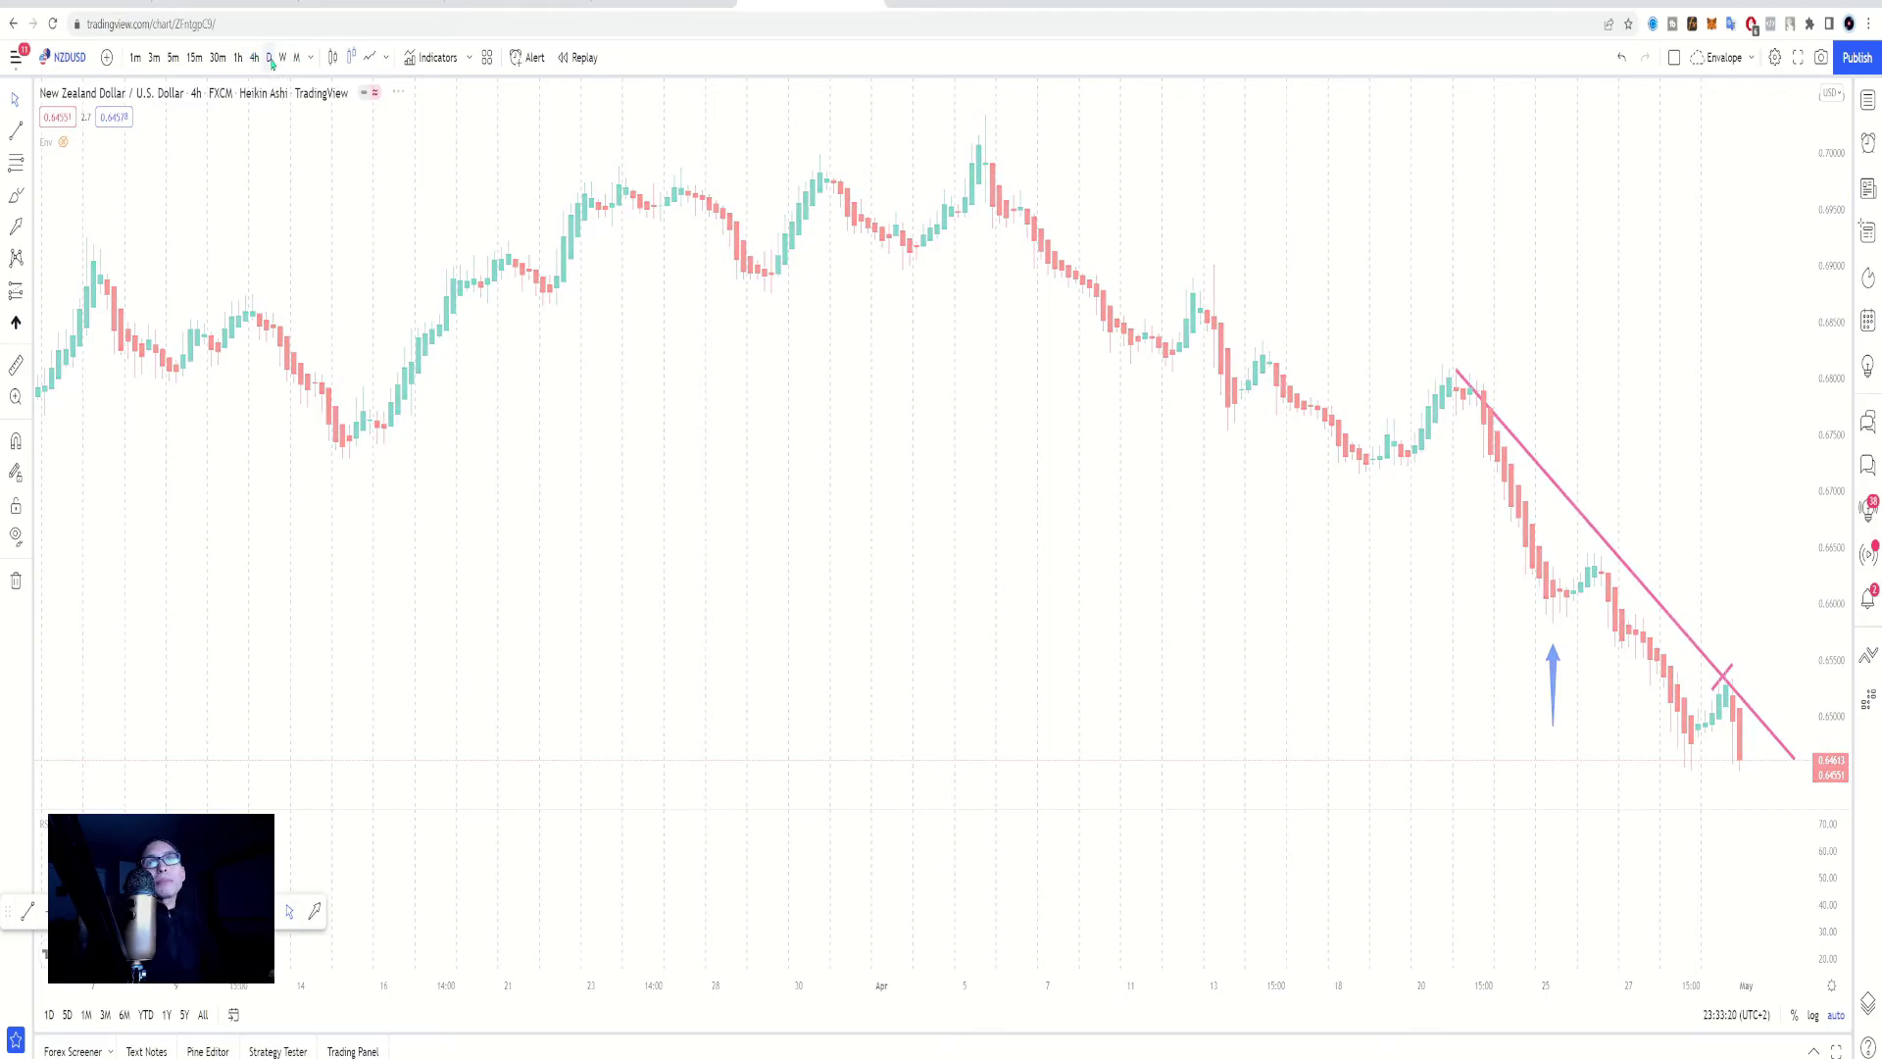
left_click(331, 59)
scroll(1305, 618, "up", 8)
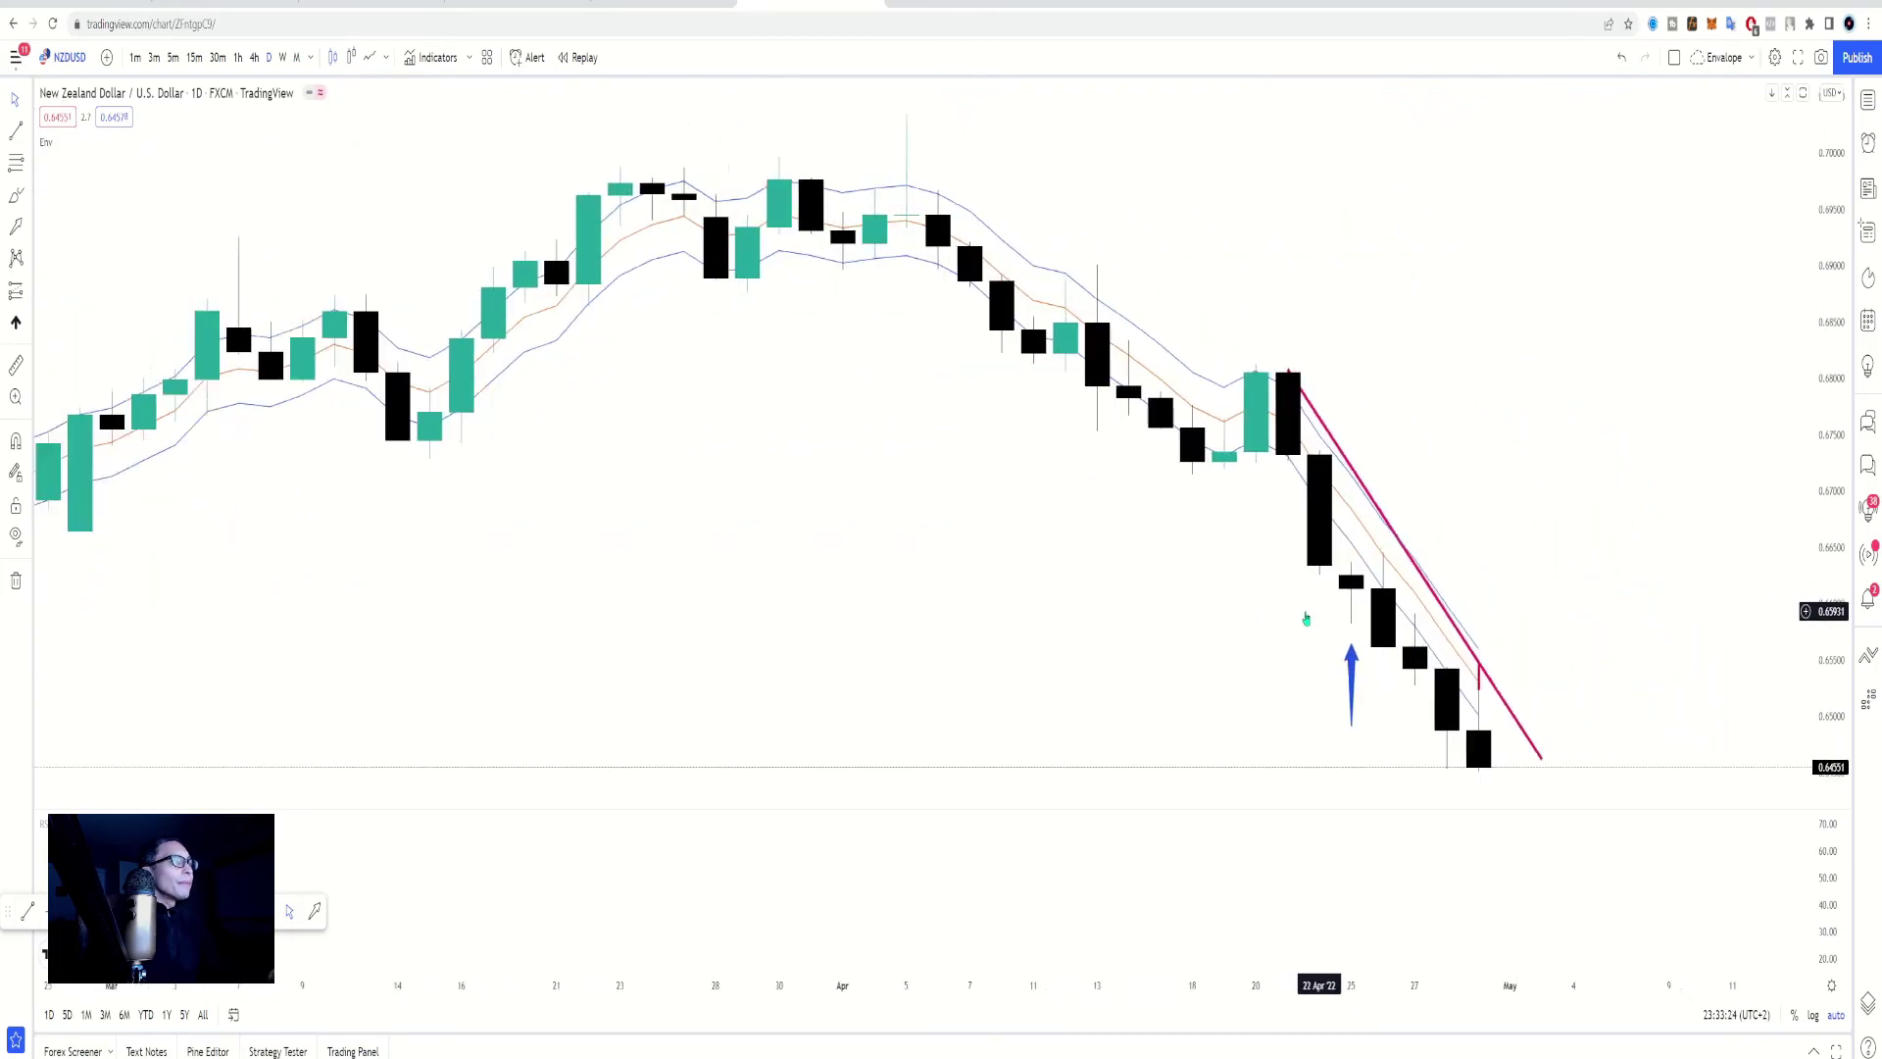
scroll(1305, 618, "up", 2)
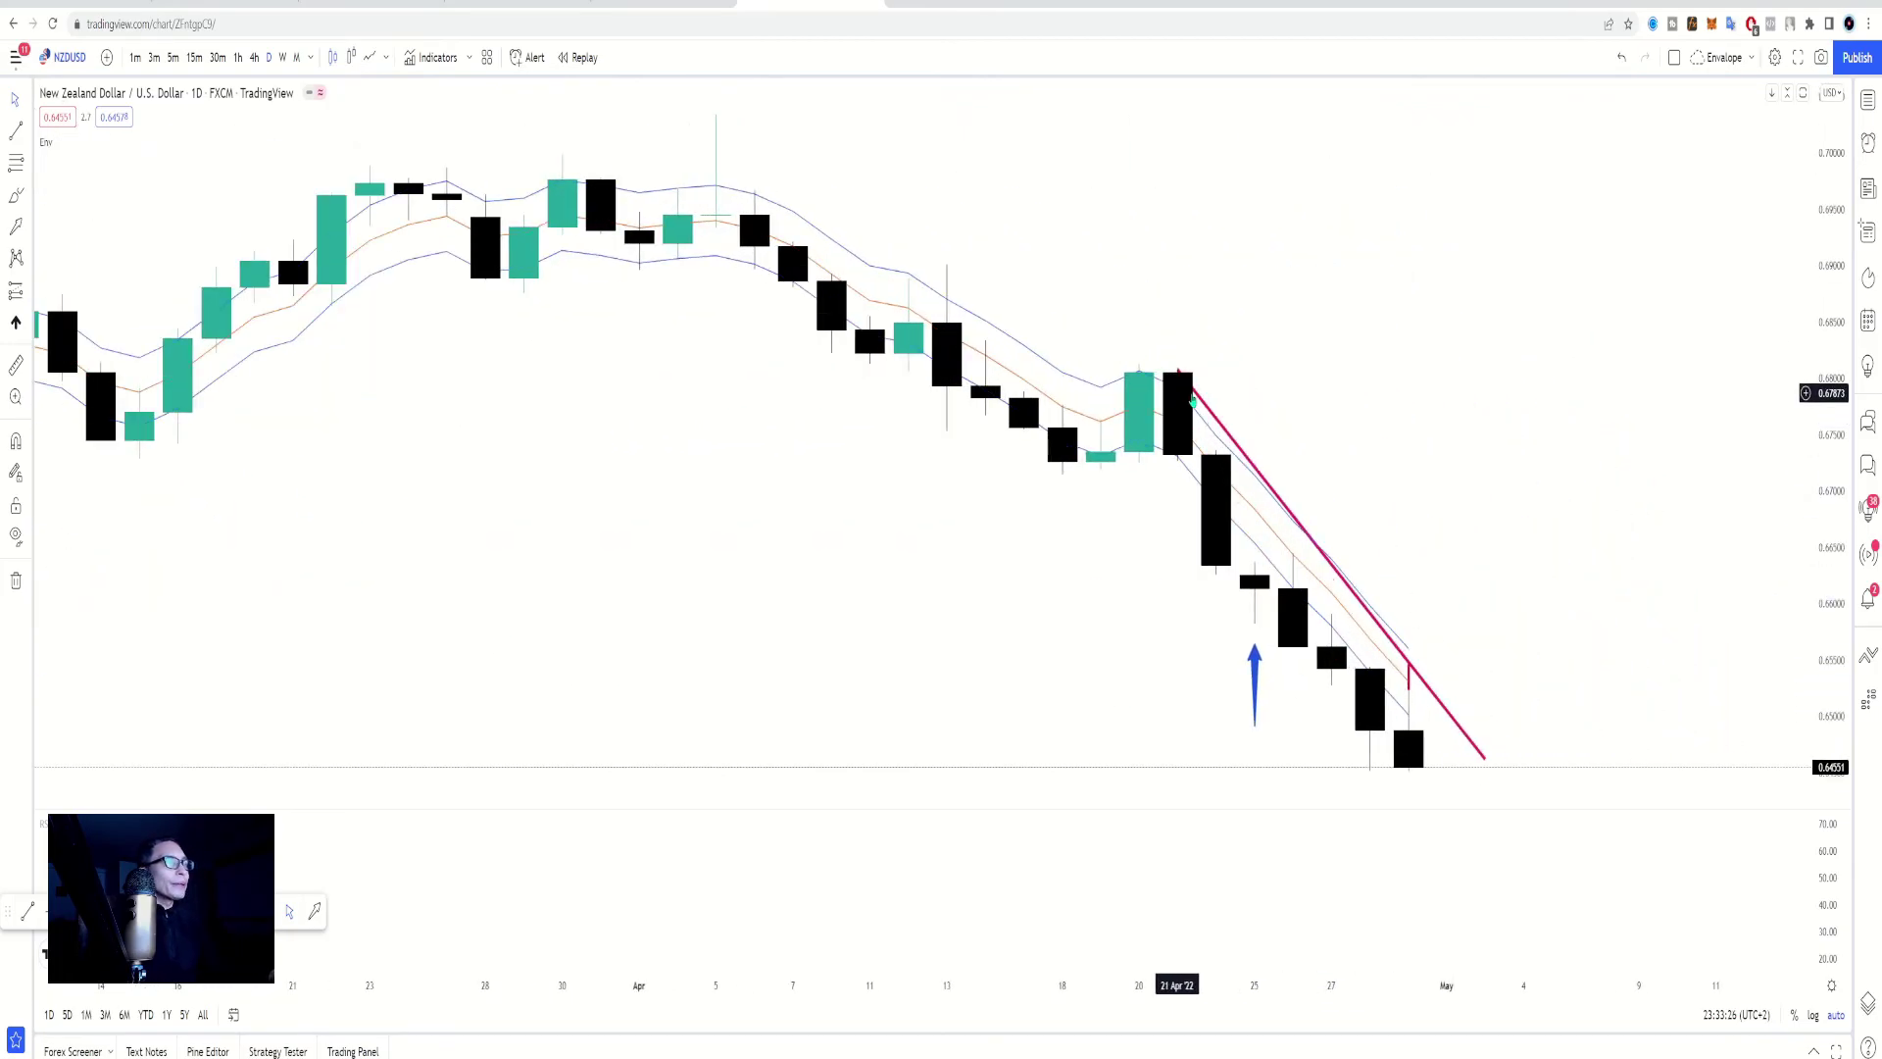
left_click_drag(1191, 397, 1265, 333)
key("Delete")
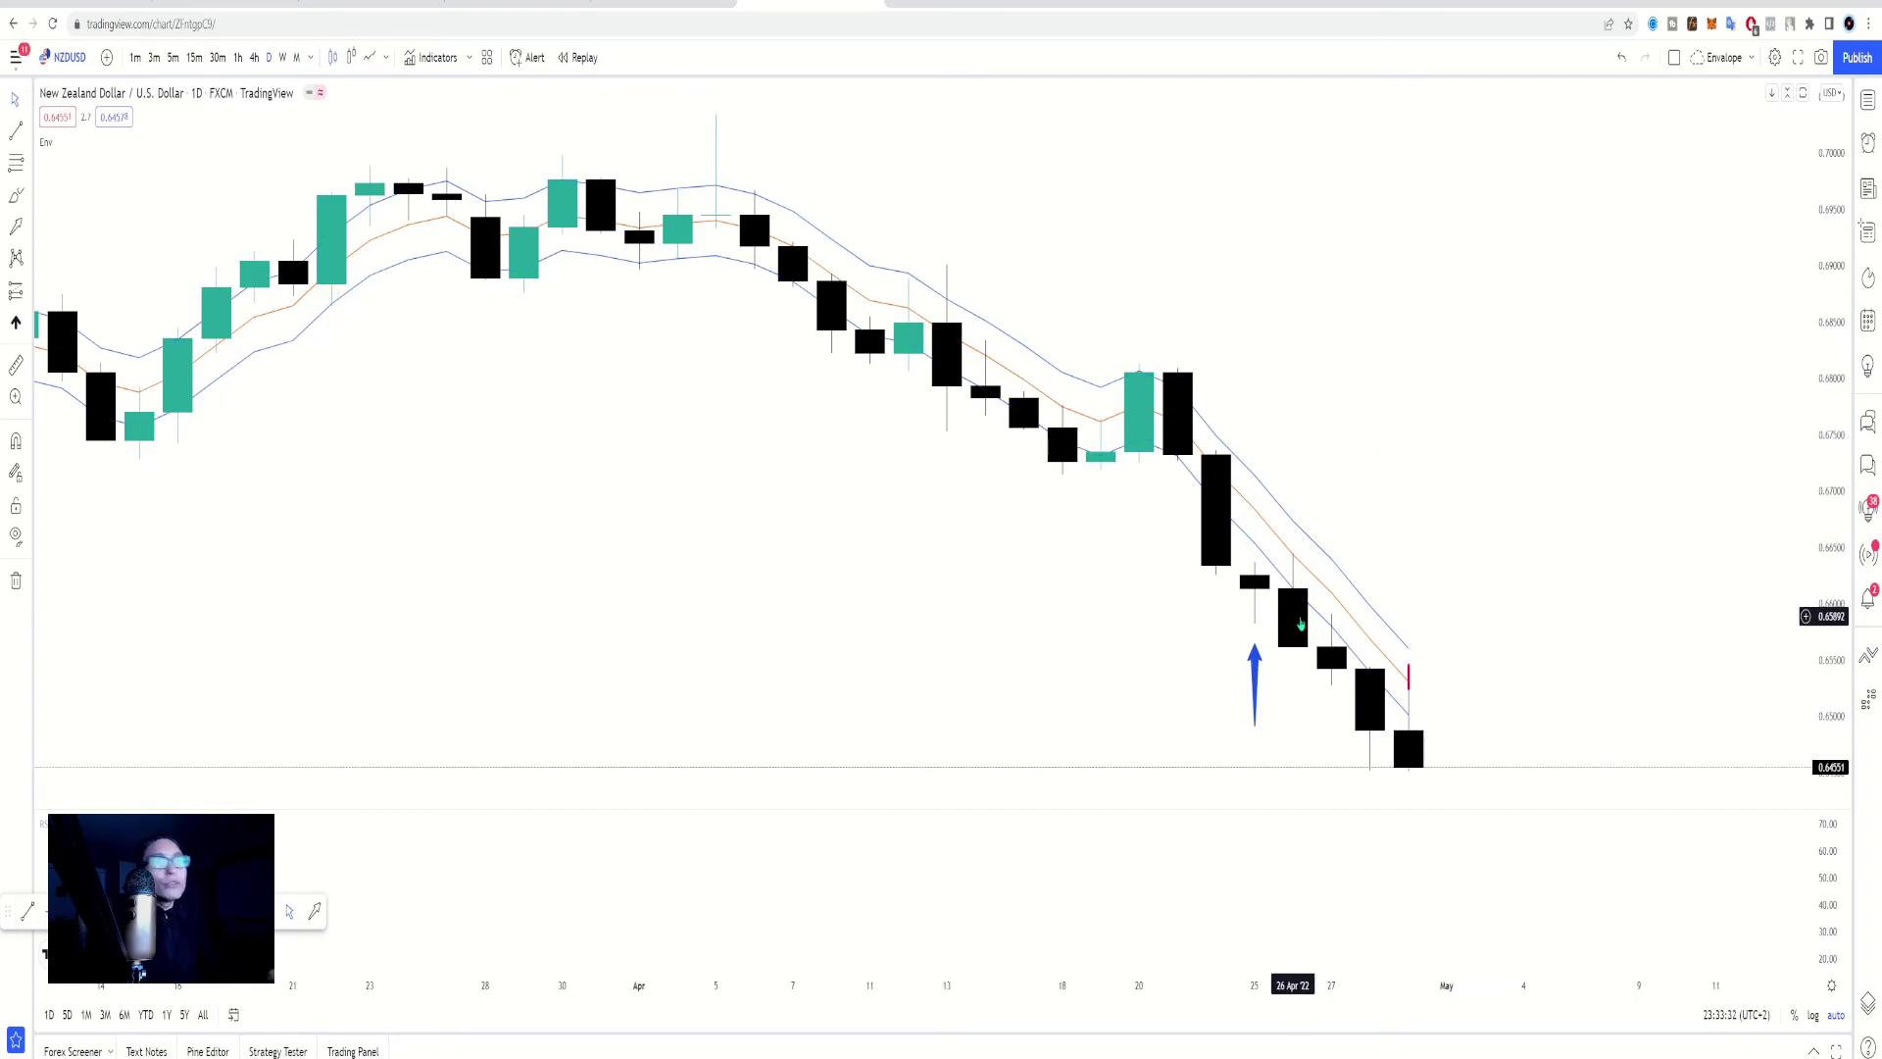
Show NZDUSD on the 15-minute timeframe and draw a rising trend line above the price highs from 25 April 08:00 to 26 April 15:45
type("15")
key("Return")
scroll(745, 393, "down", 10)
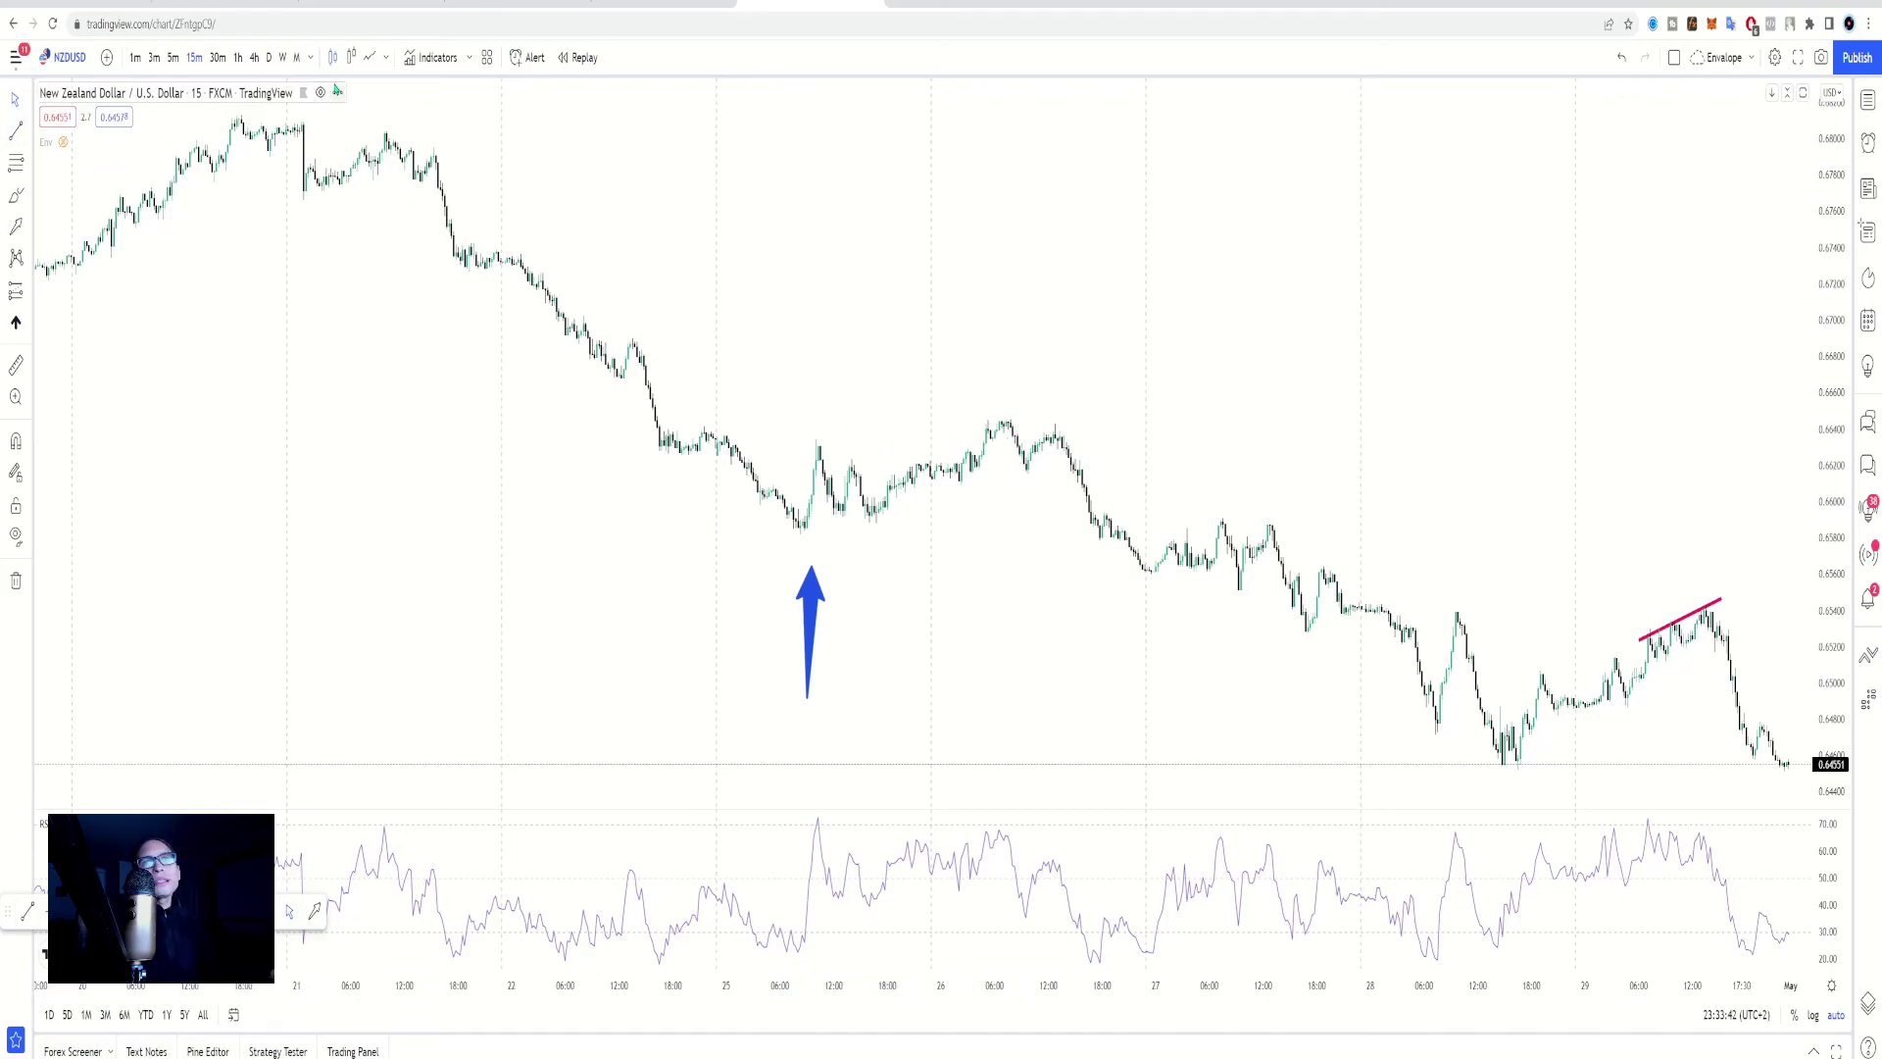
left_click(16, 128)
left_click(799, 444)
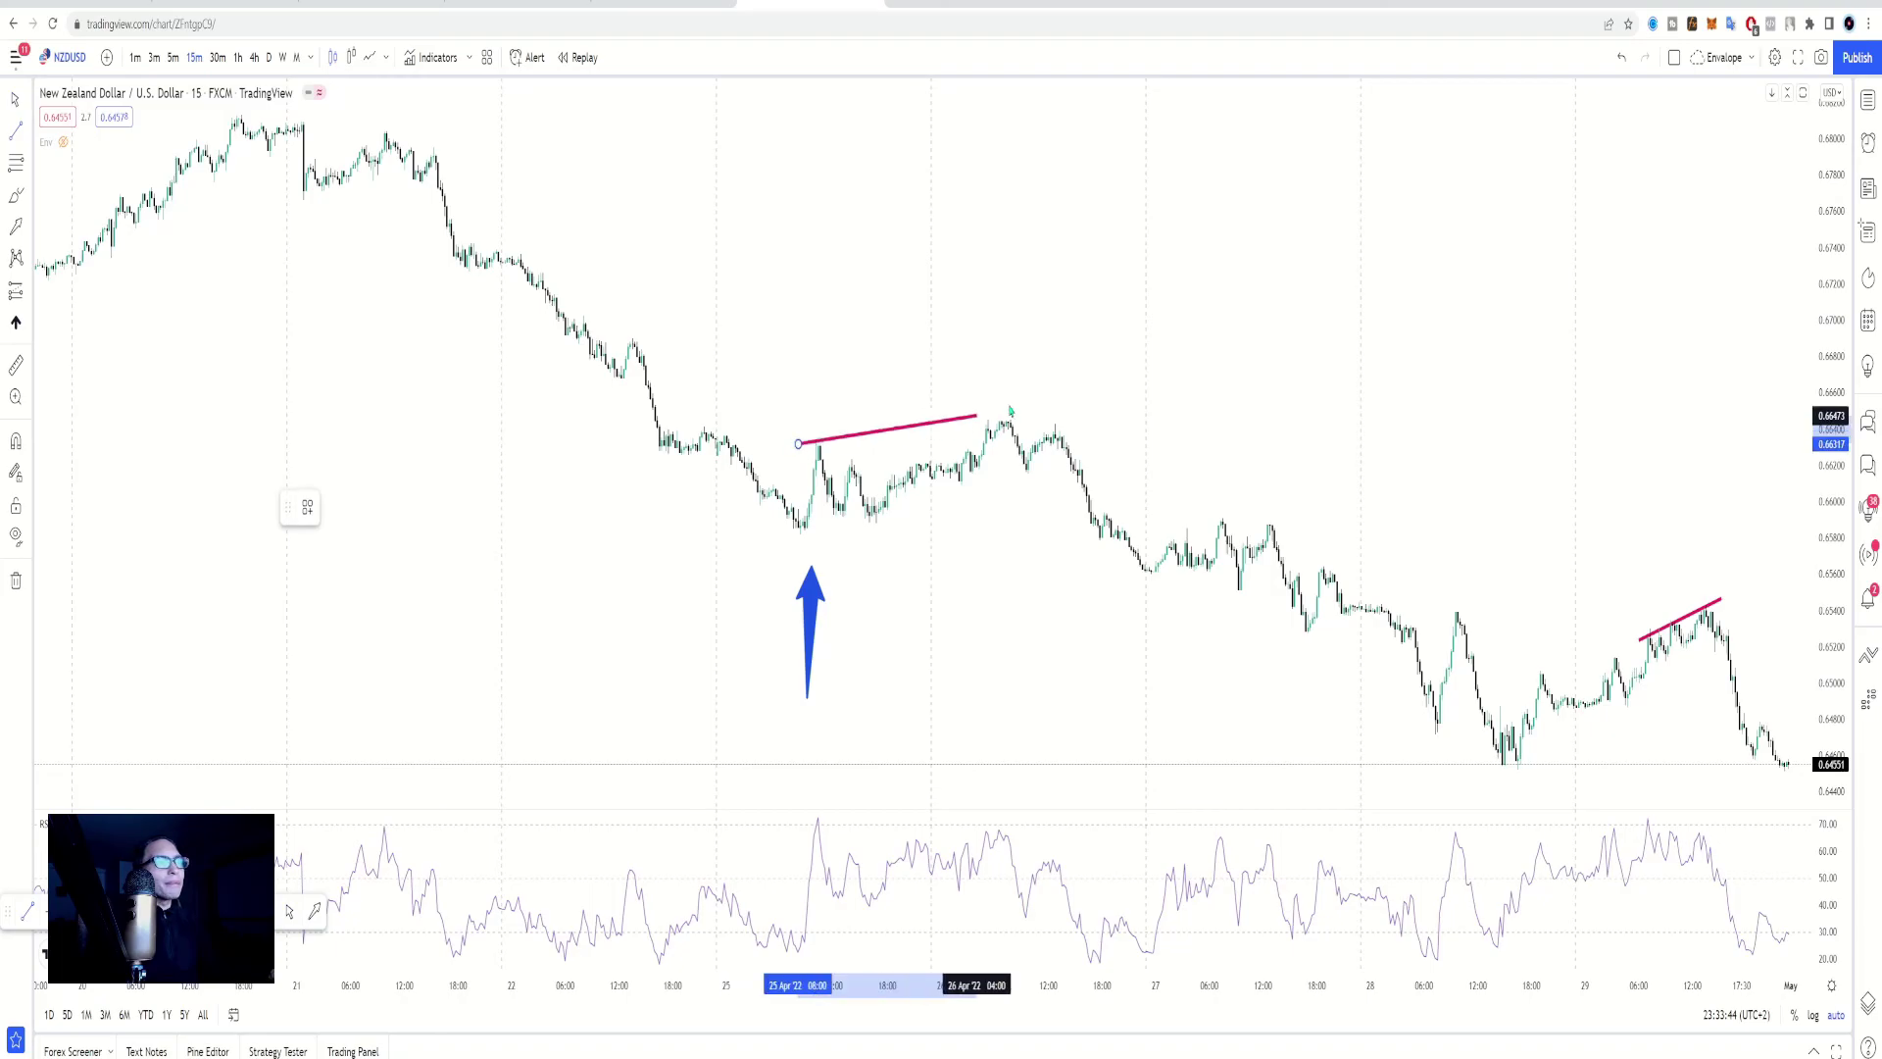
left_click(1082, 408)
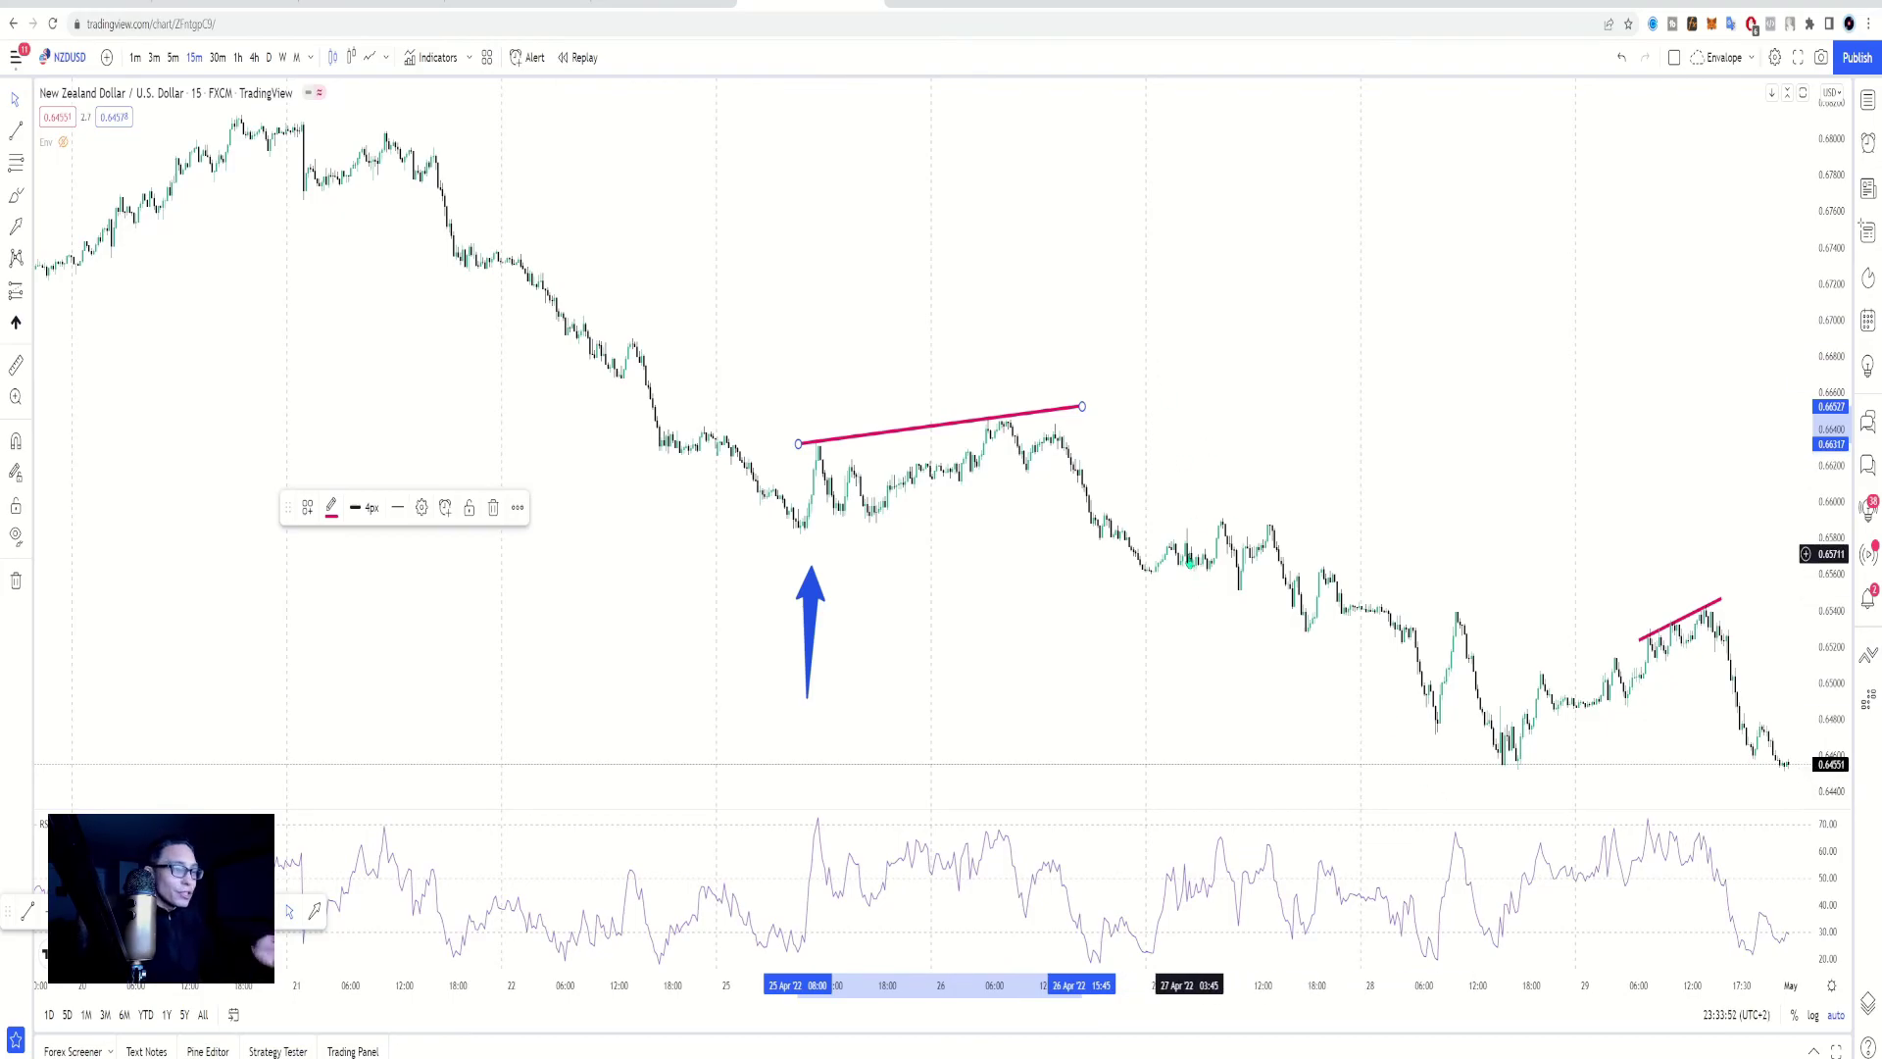
Draw a falling trend line on the NZDUSD RSI from the 29 April 07:00 peak at about 72.71 to 14:15 at about 65.72
left_click_drag(1410, 458, 882, 274)
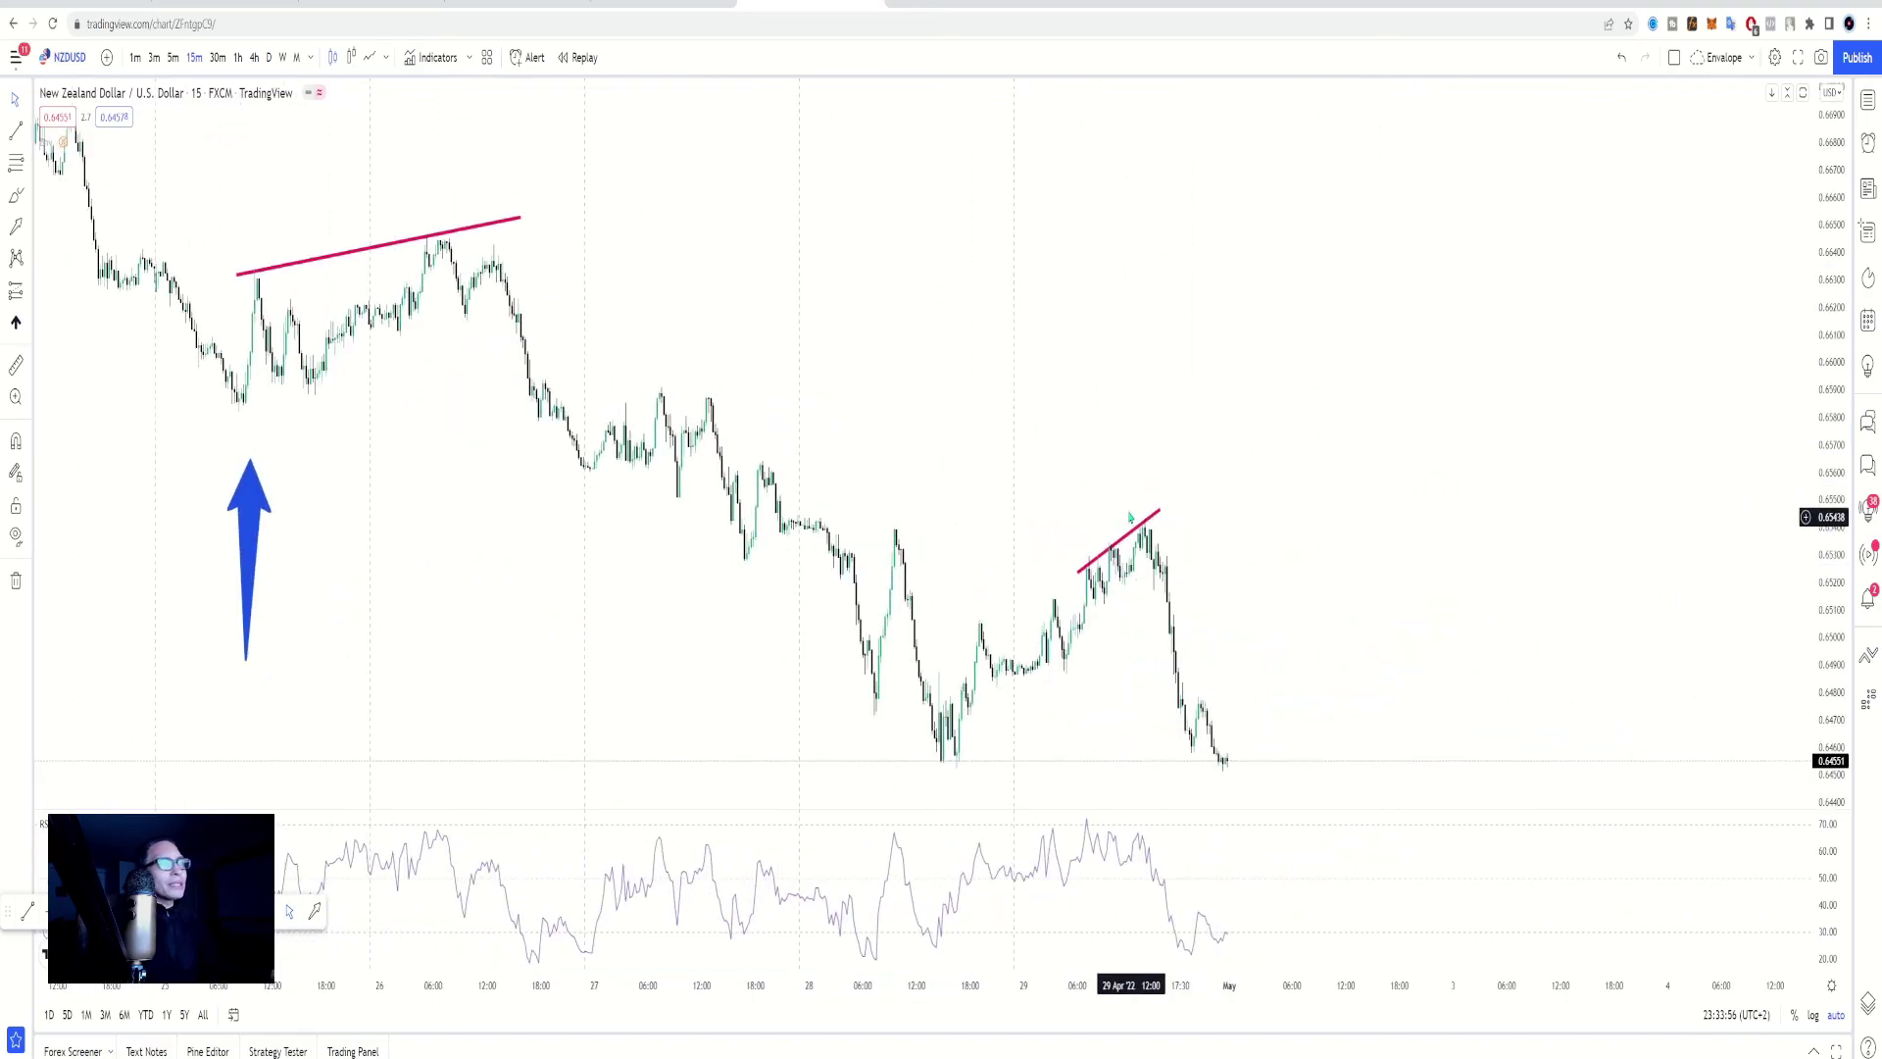
scroll(1061, 565, "down", 3)
scroll(789, 480, "up", 10)
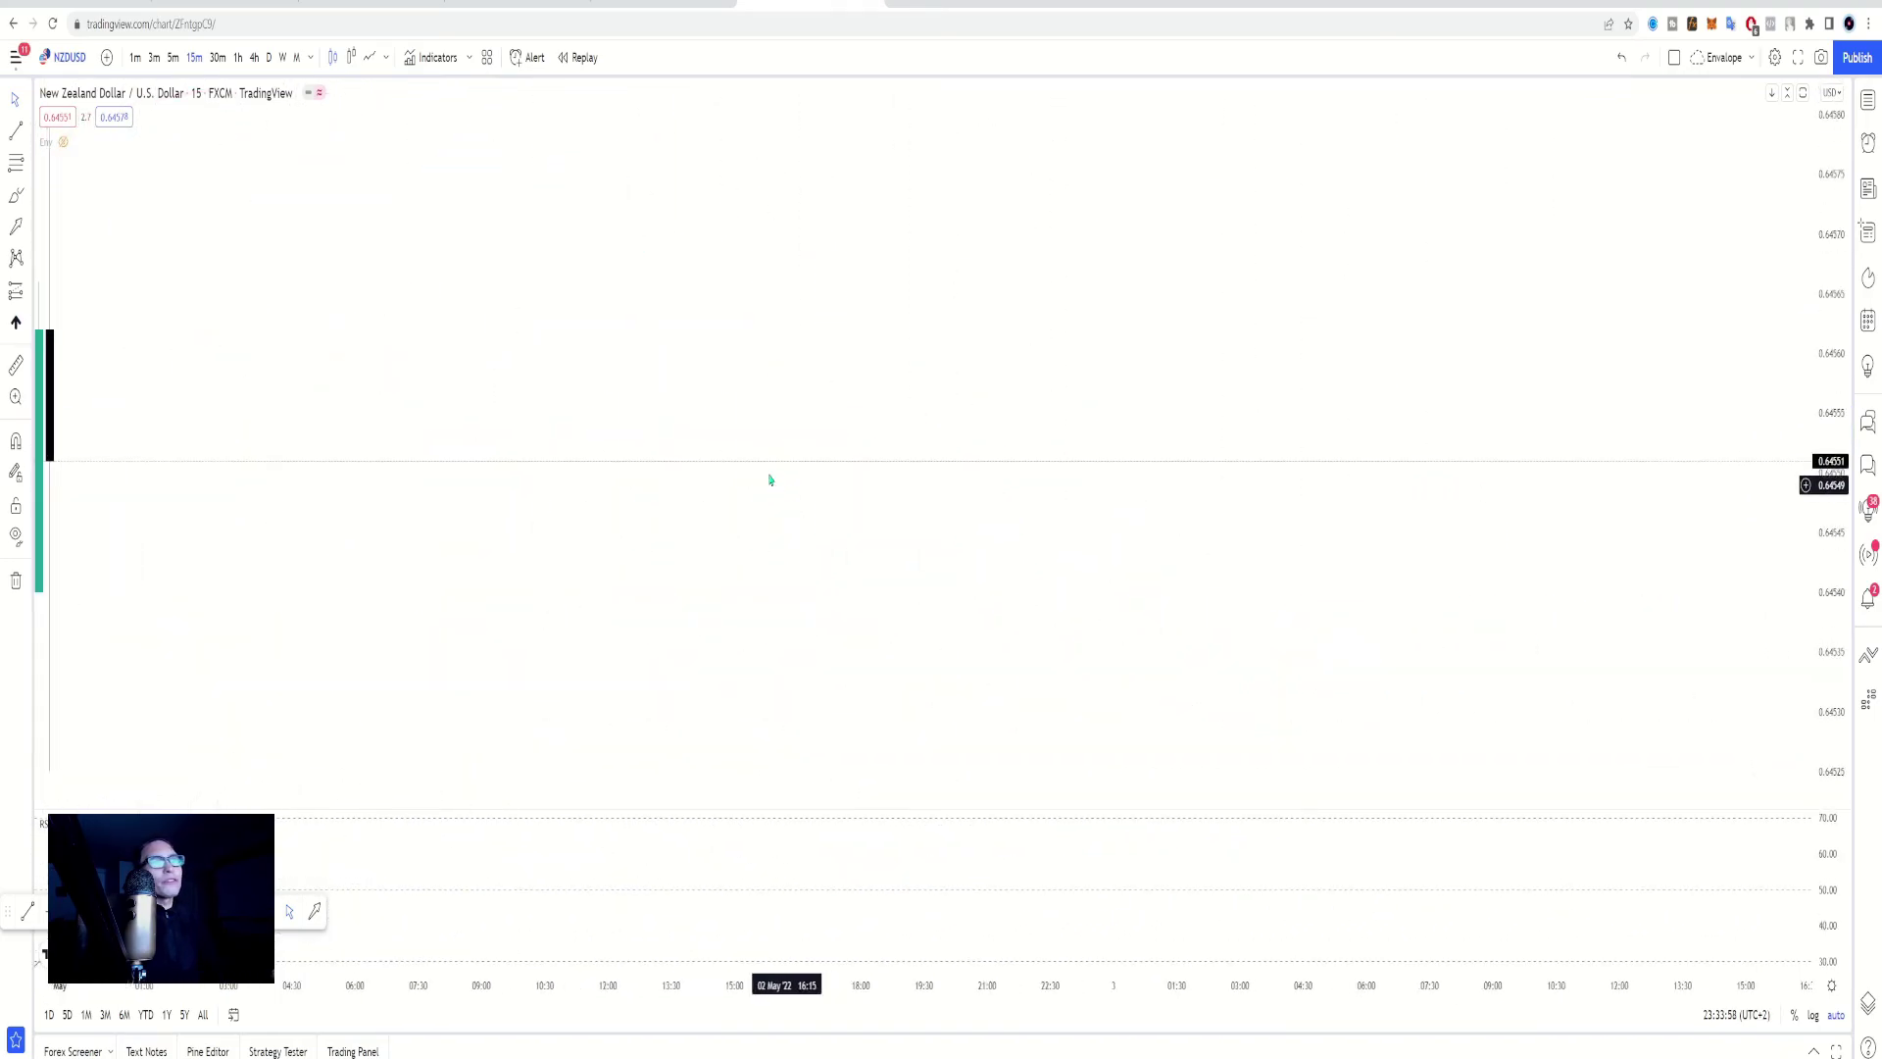
scroll(665, 386, "down", 5)
left_click_drag(743, 425, 1058, 559)
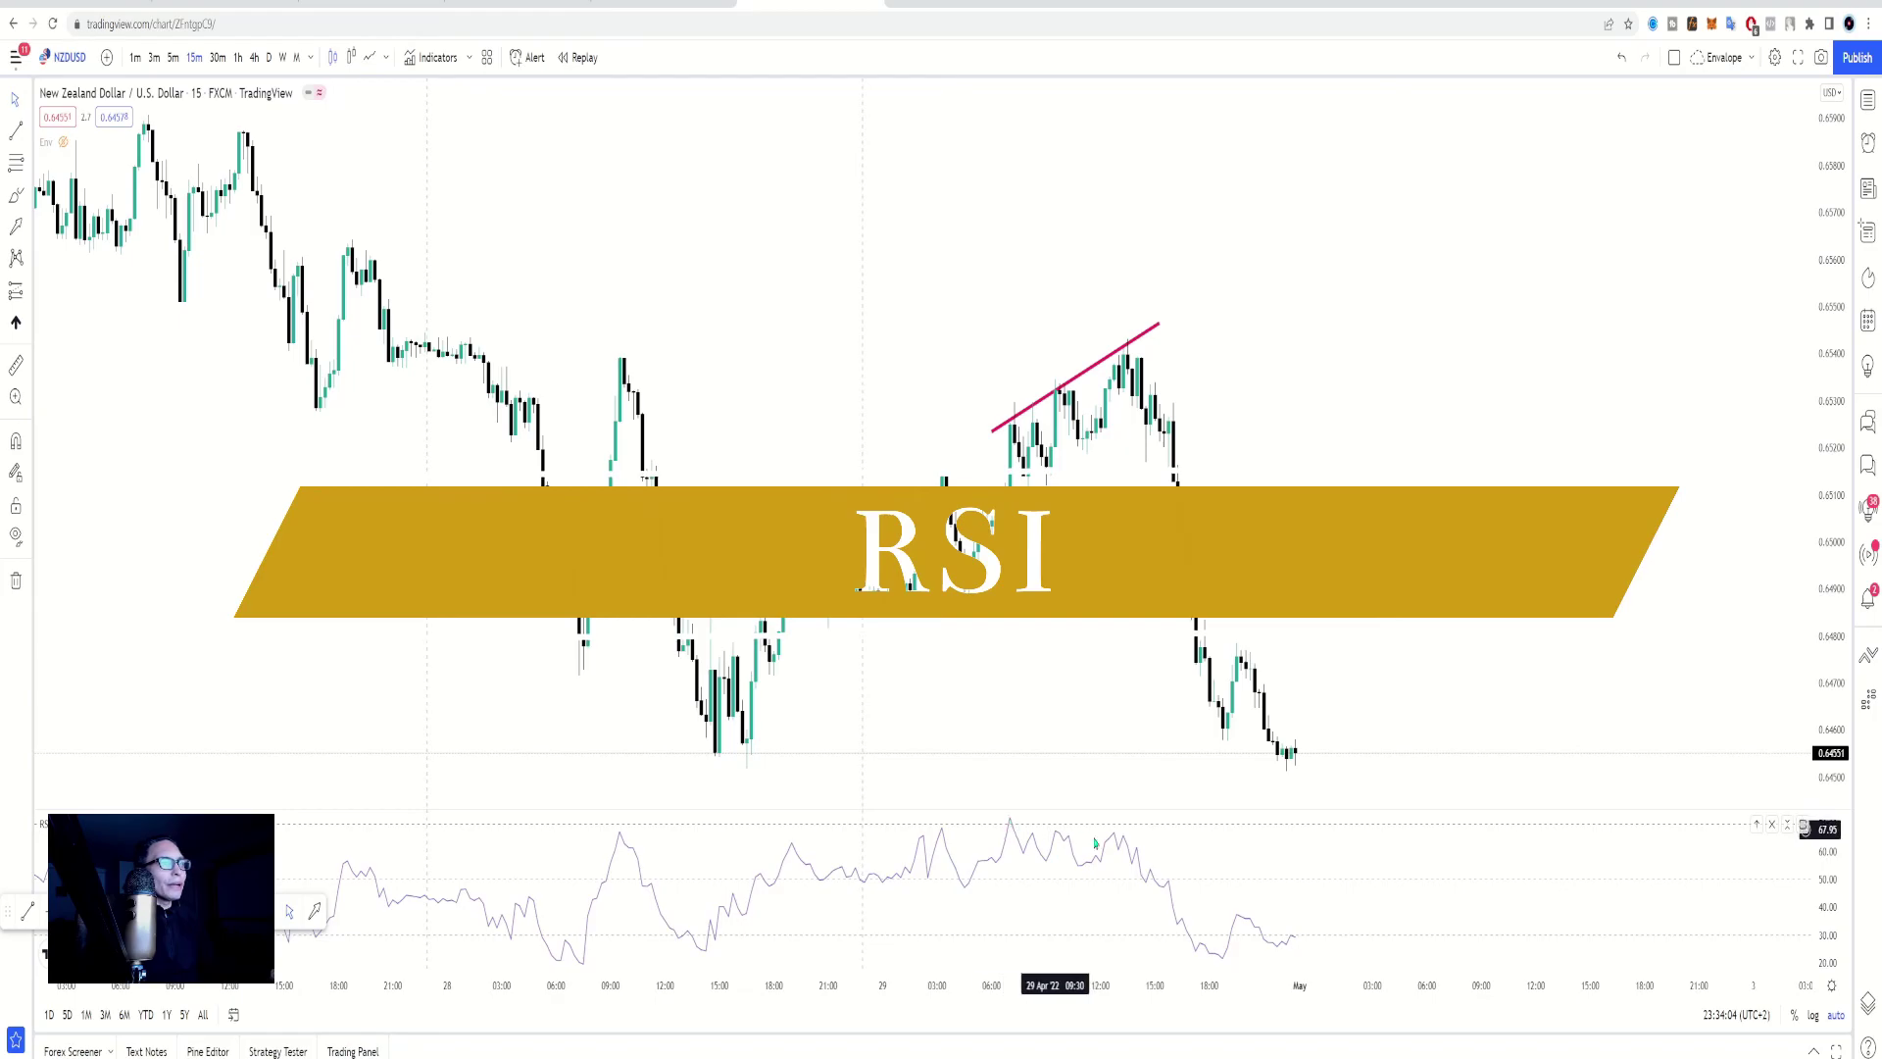
mouse_move(43, 144)
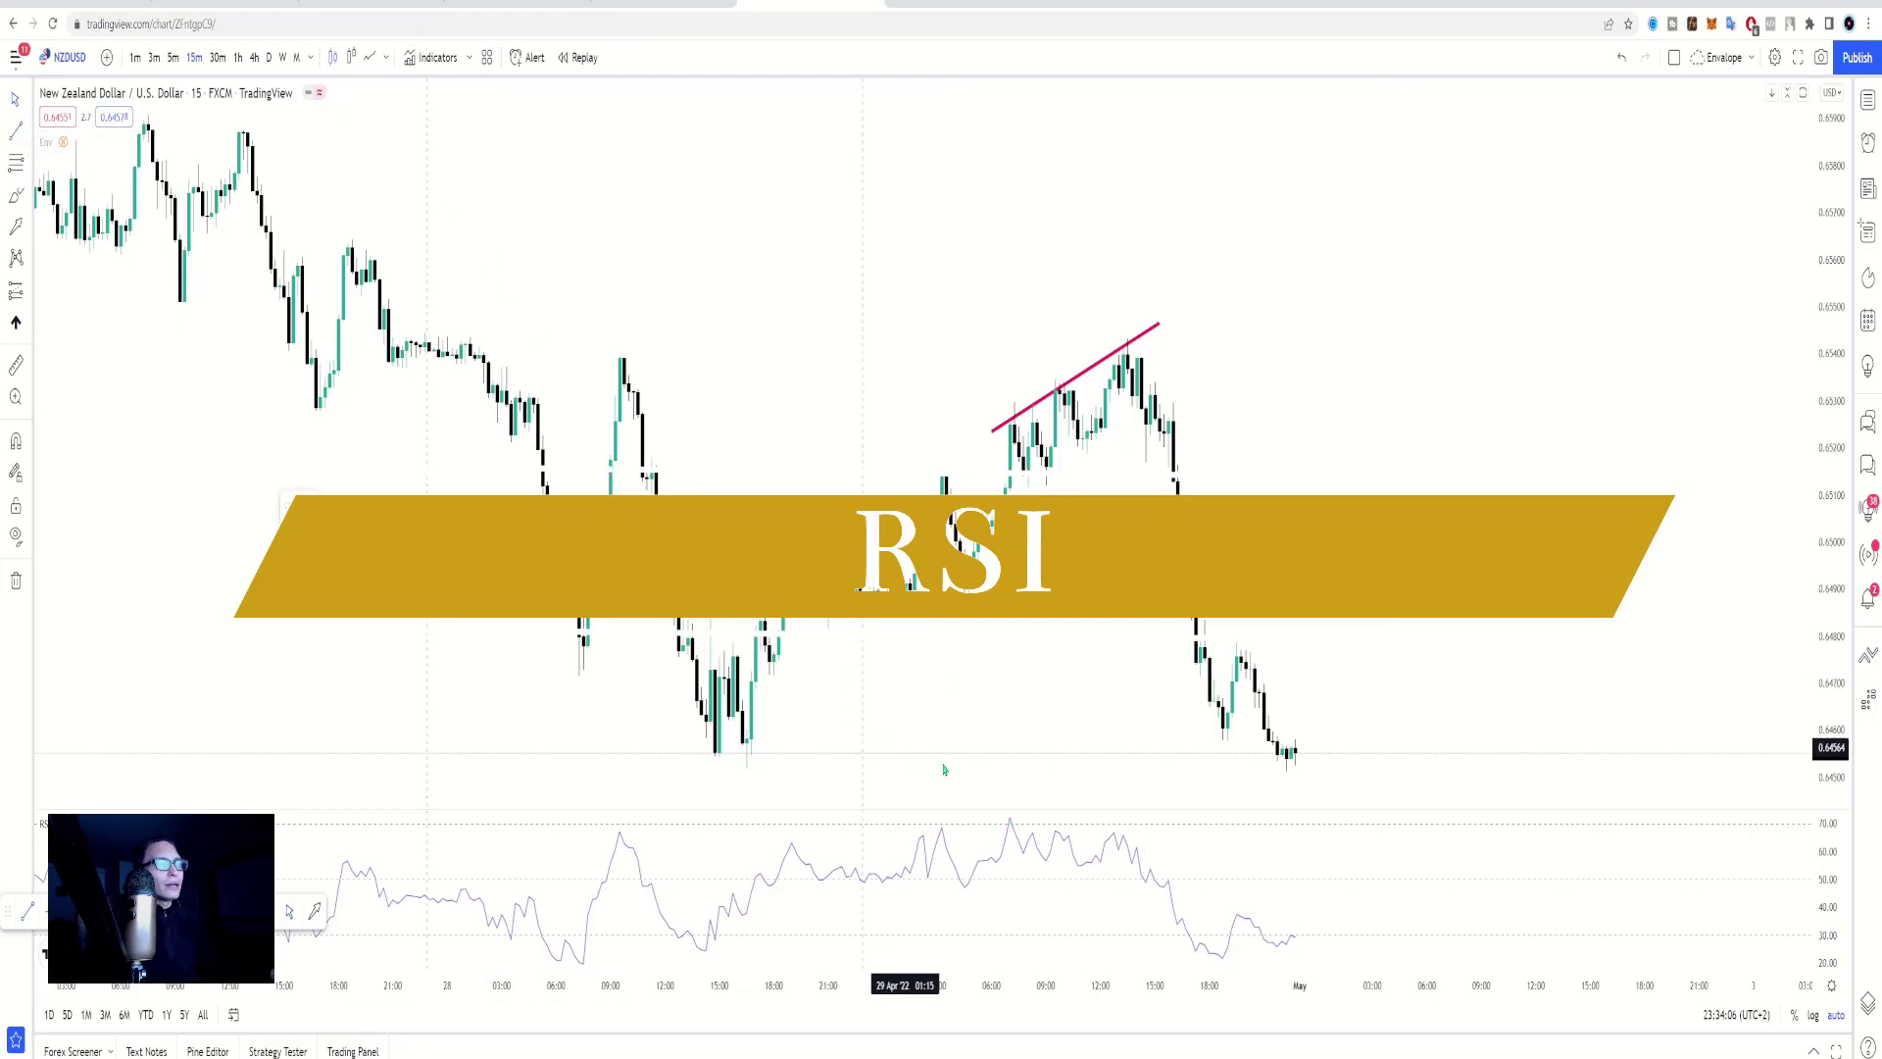
left_click(1008, 818)
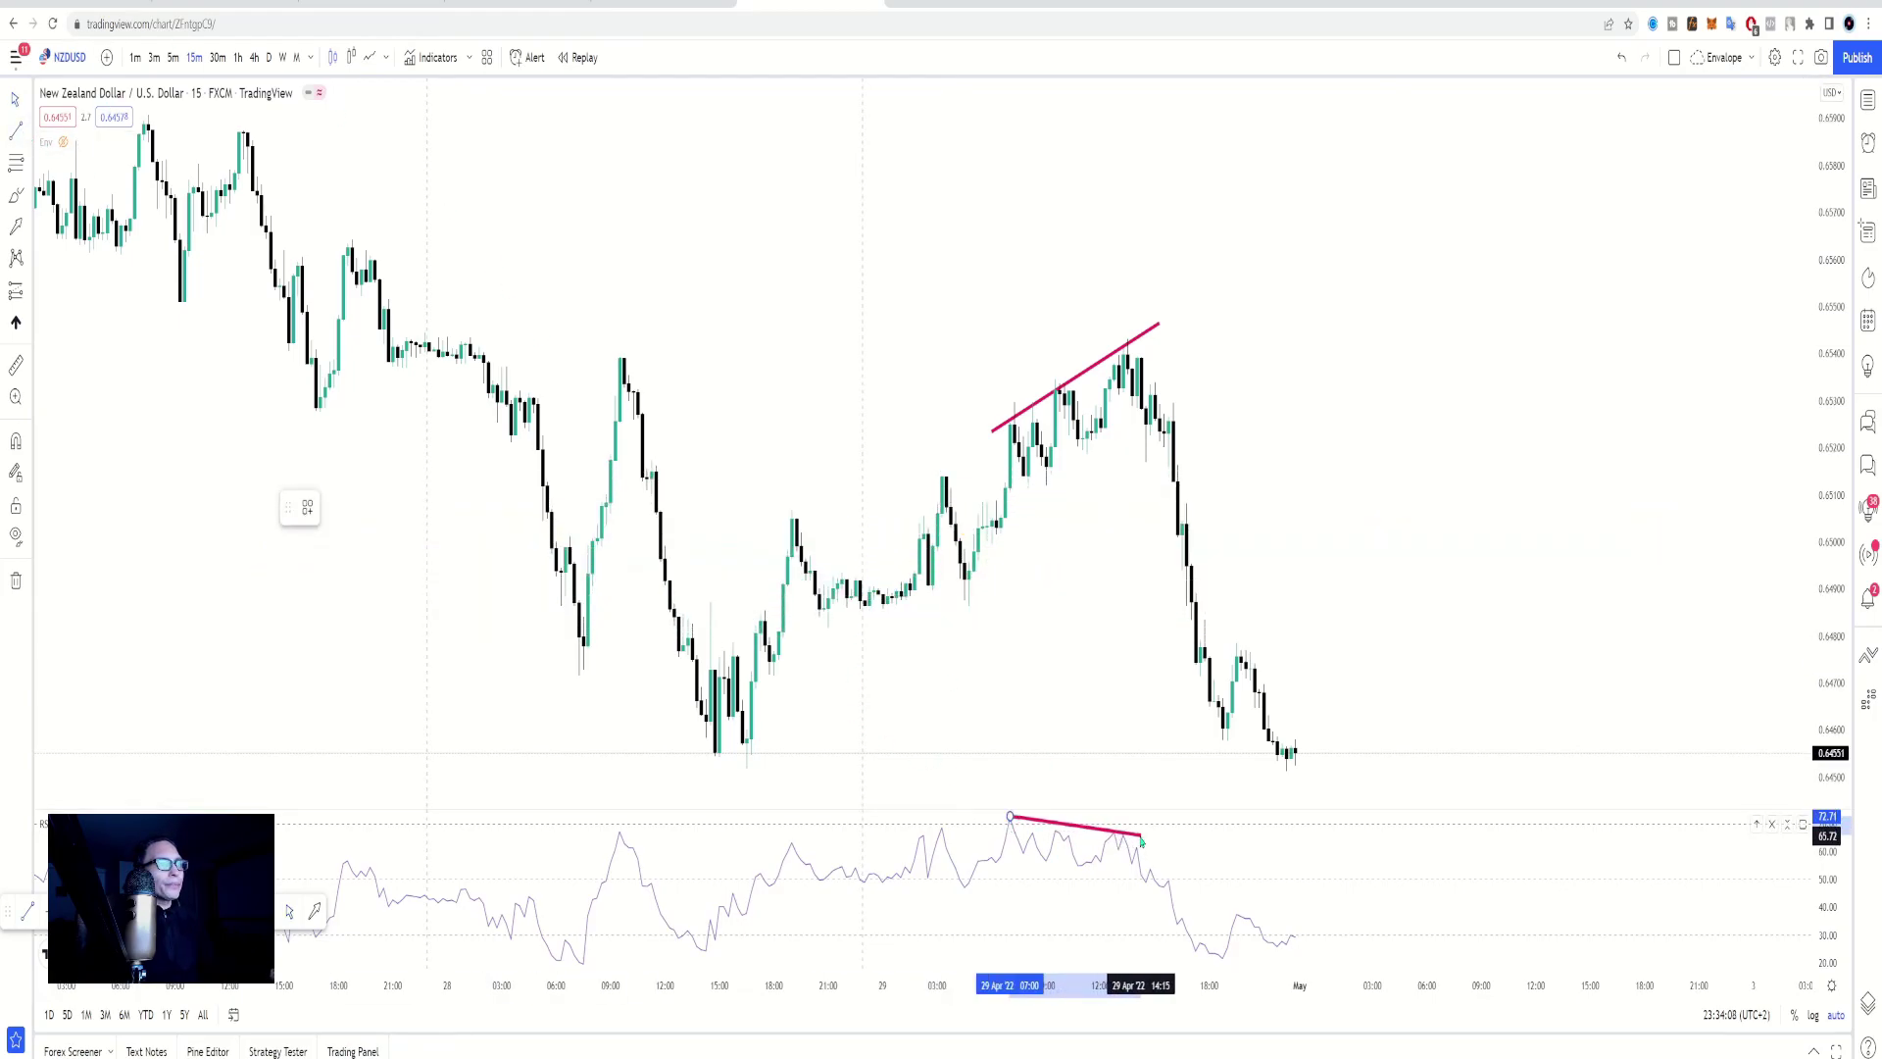
left_click(1141, 837)
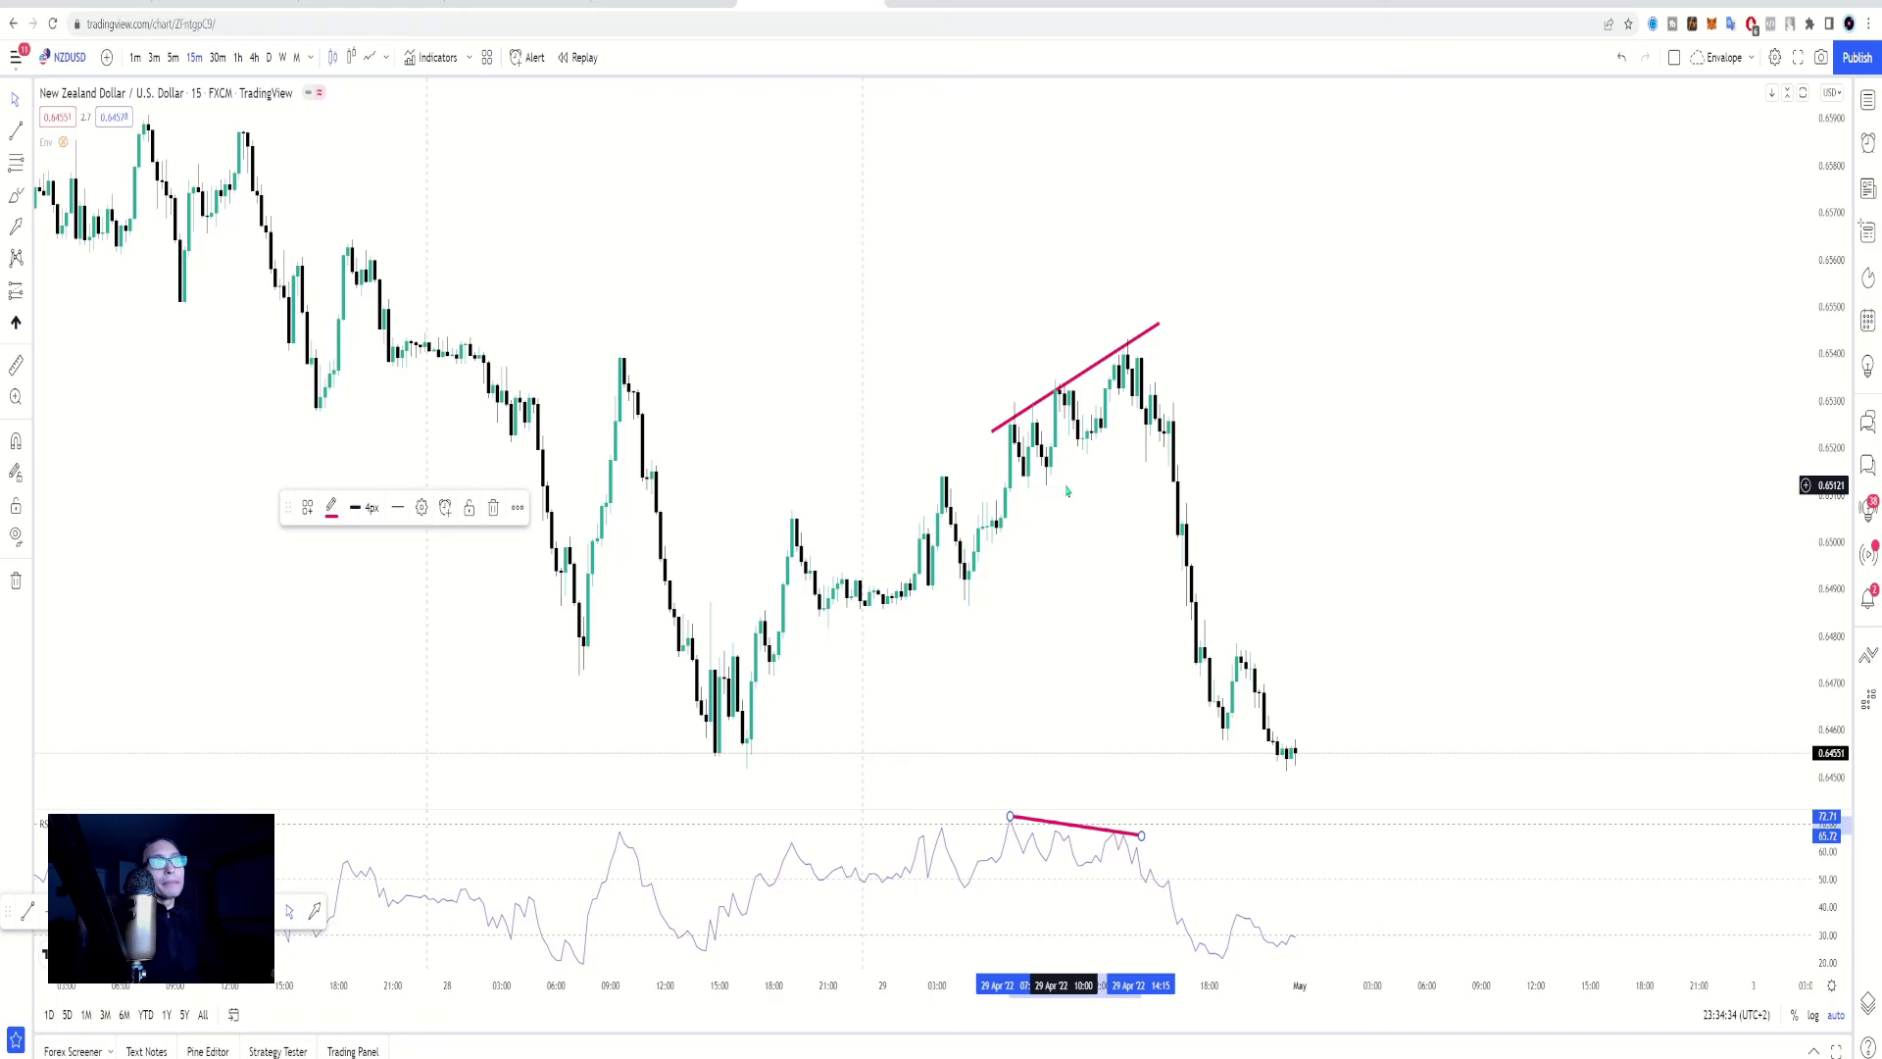
left_click(638, 189)
scroll(638, 189, "up", 2)
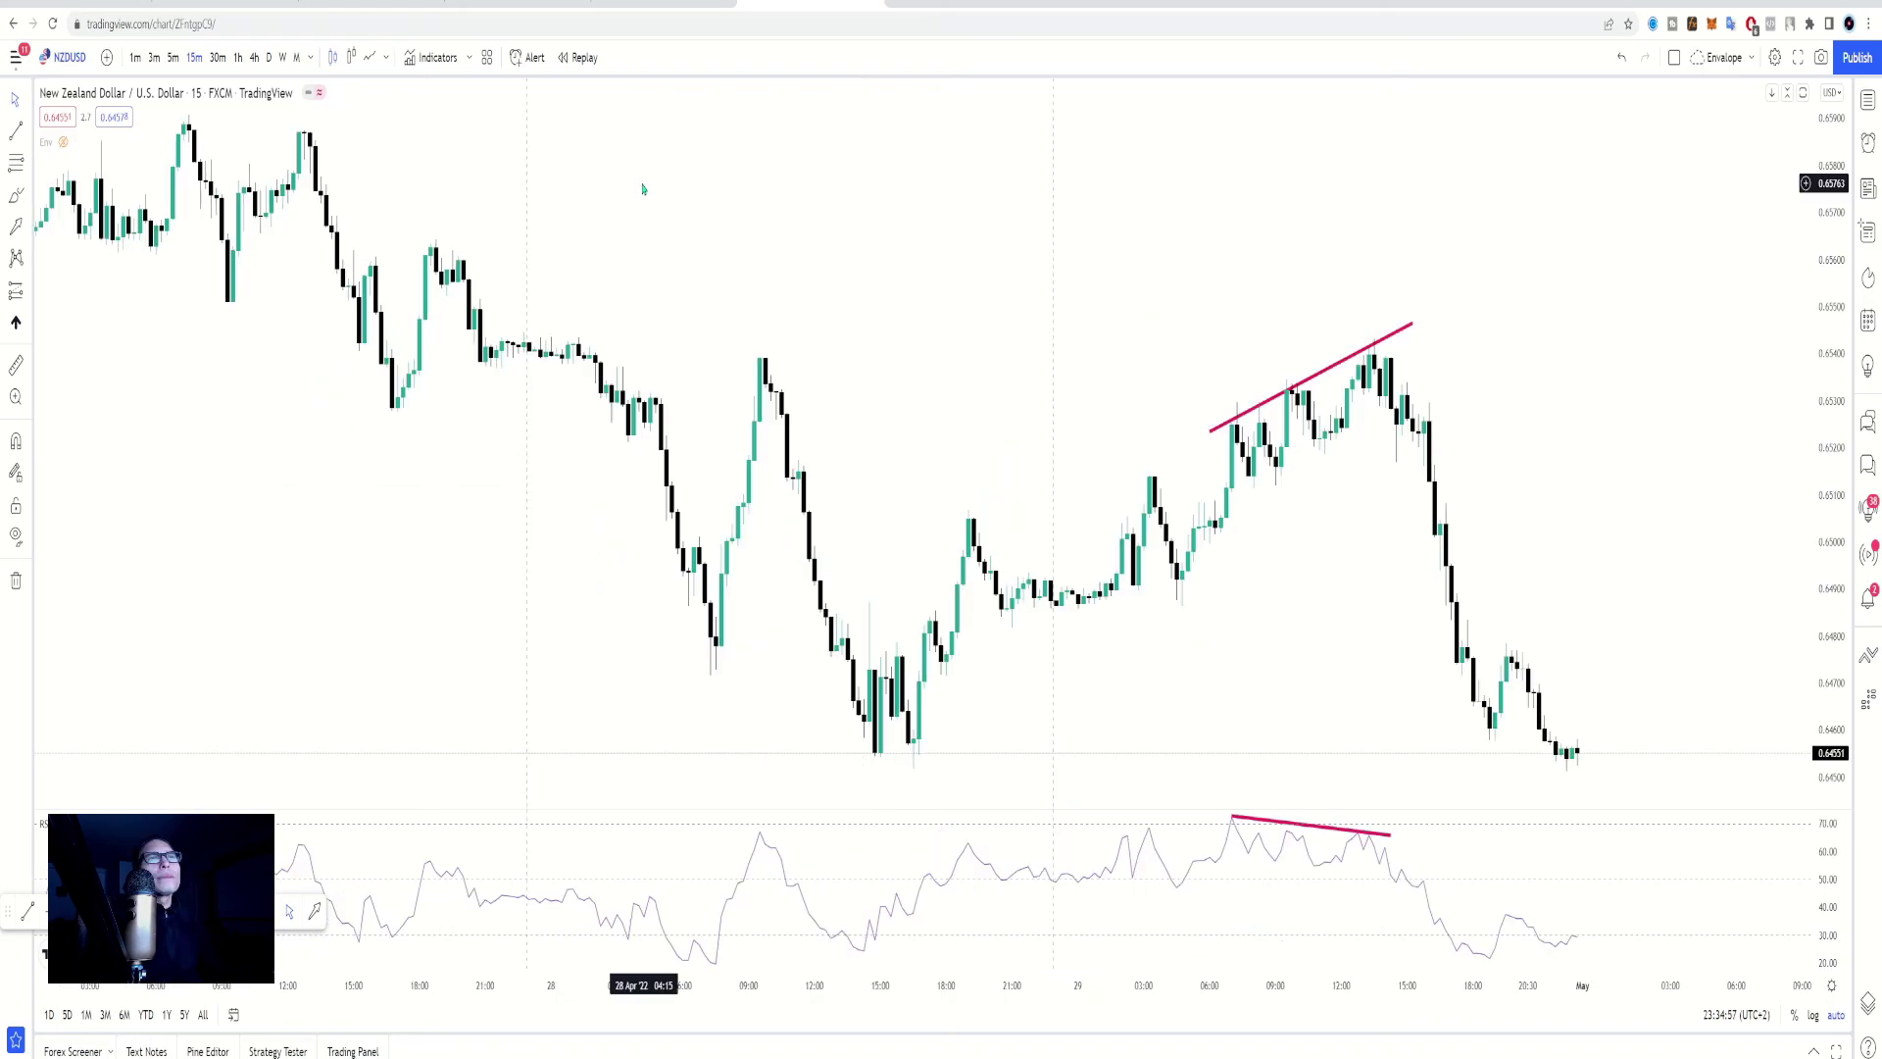